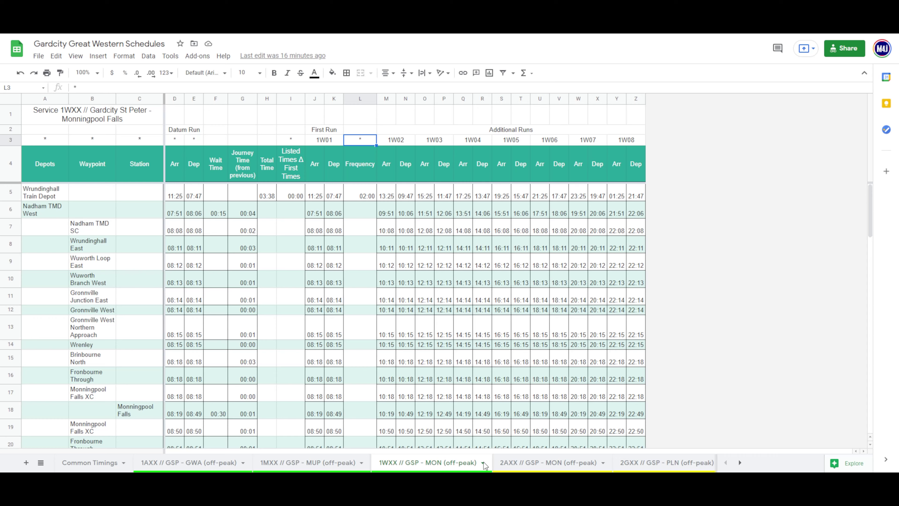
Open the 2AXX Gardcity St Peter - Monningpool Falls schedule and examine its depots, waypoints, stations and run times
click(537, 466)
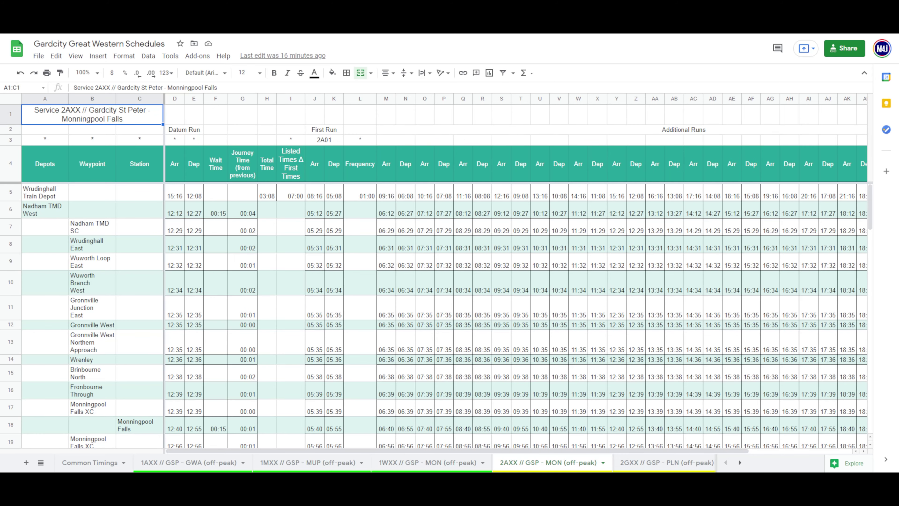
scroll(396, 342, down, 10)
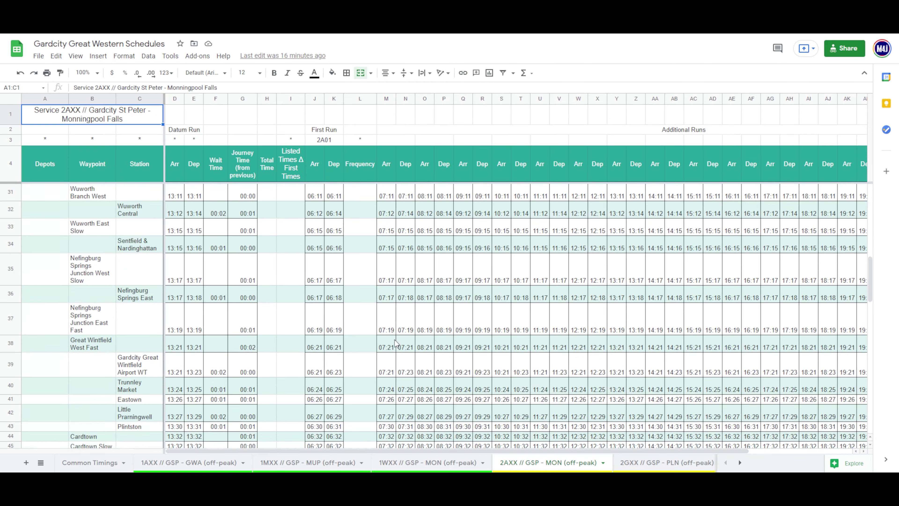
scroll(396, 342, down, 15)
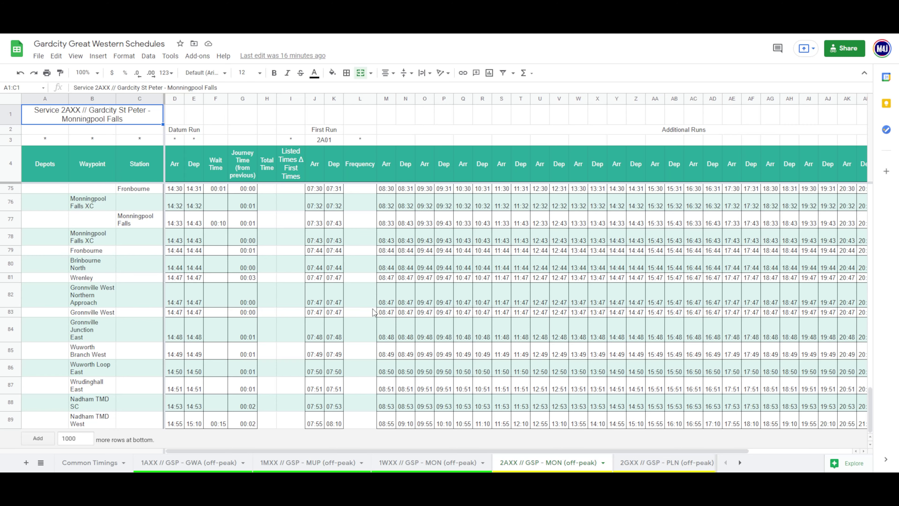
scroll(373, 305, up, 7)
scroll(373, 304, up, 14)
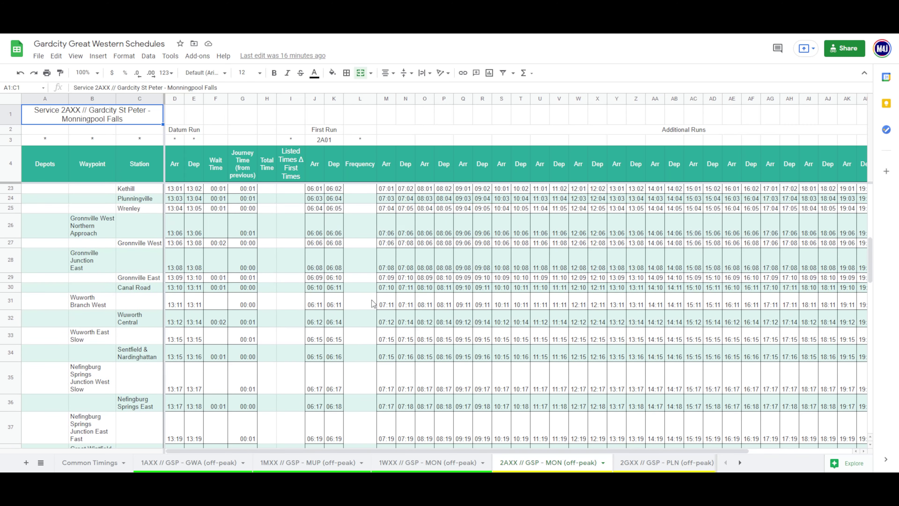
scroll(372, 303, up, 3)
scroll(372, 304, right, 1)
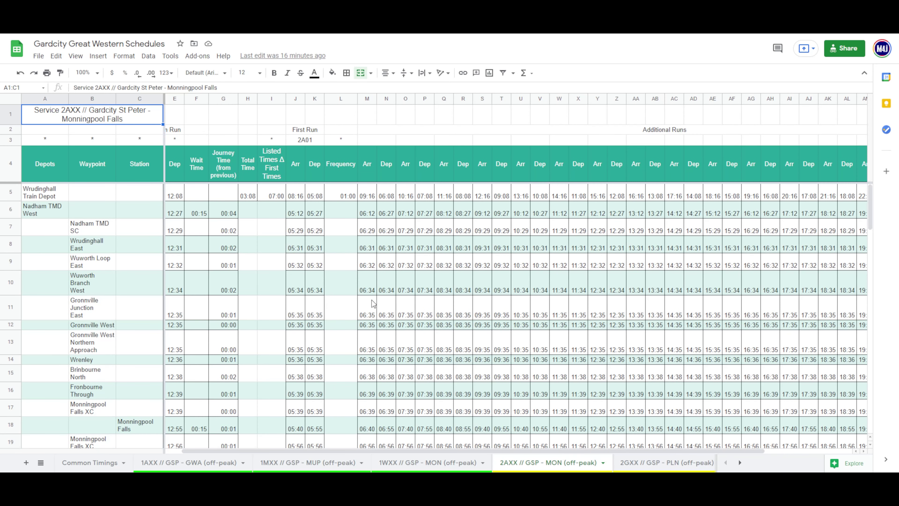
scroll(372, 304, left, 1)
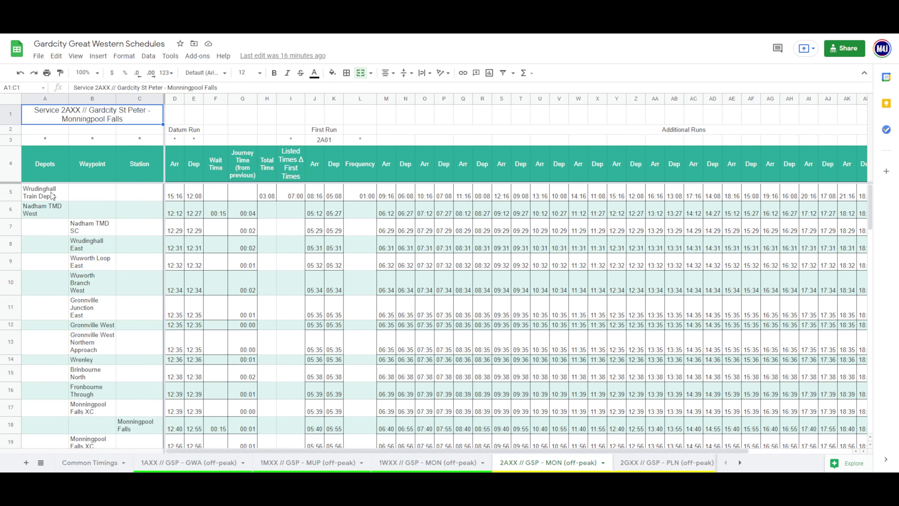
scroll(115, 262, down, 10)
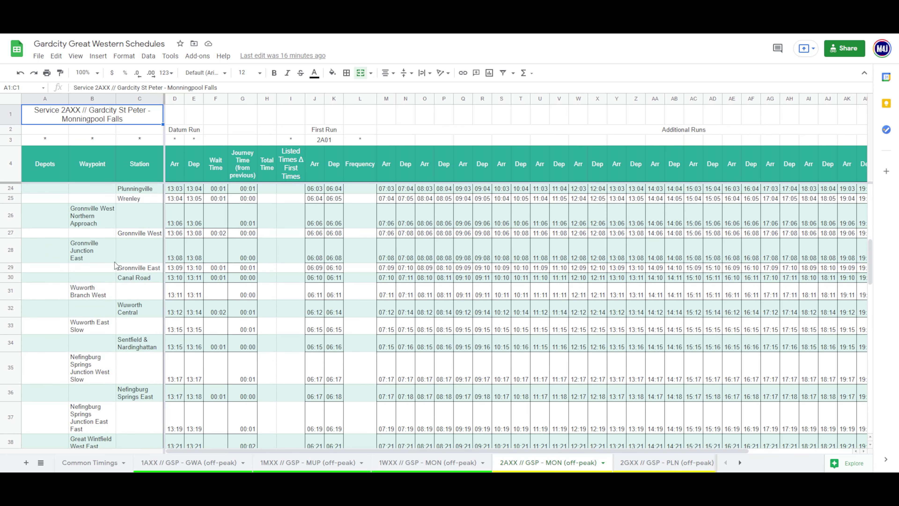
scroll(114, 262, down, 3)
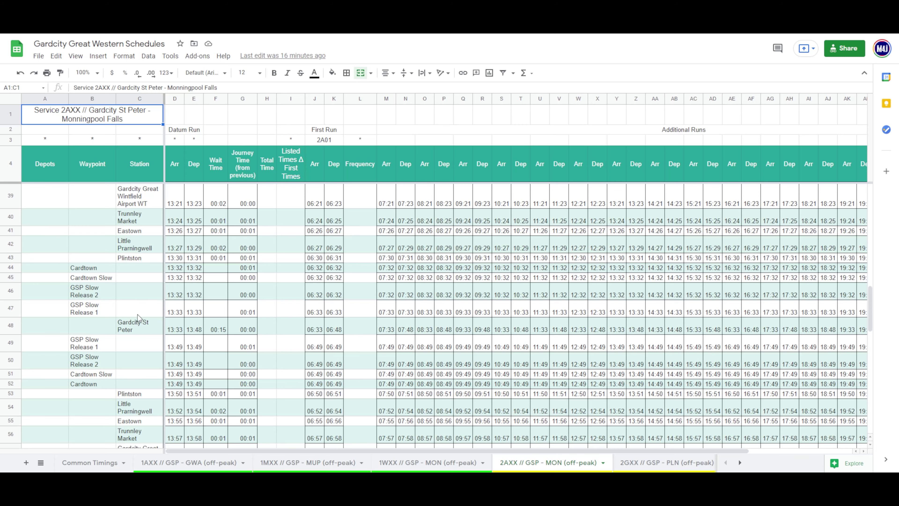
scroll(133, 285, up, 6)
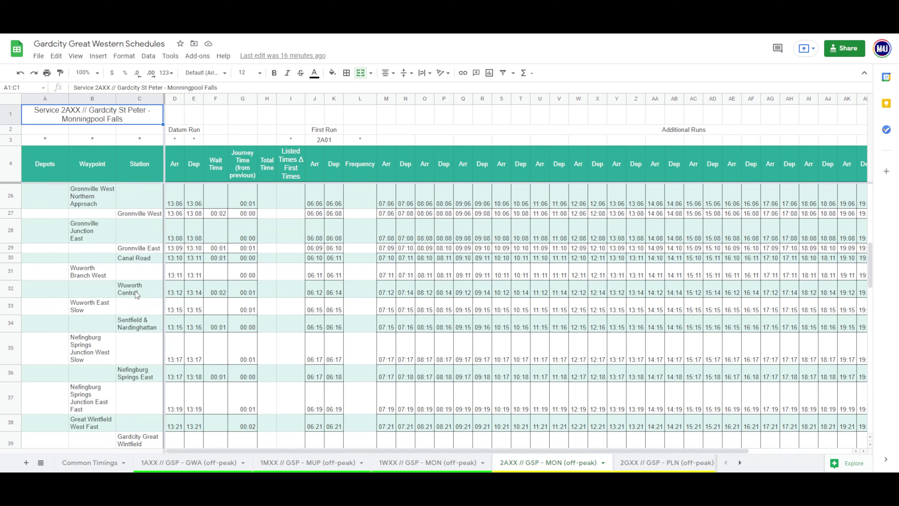
scroll(135, 291, up, 5)
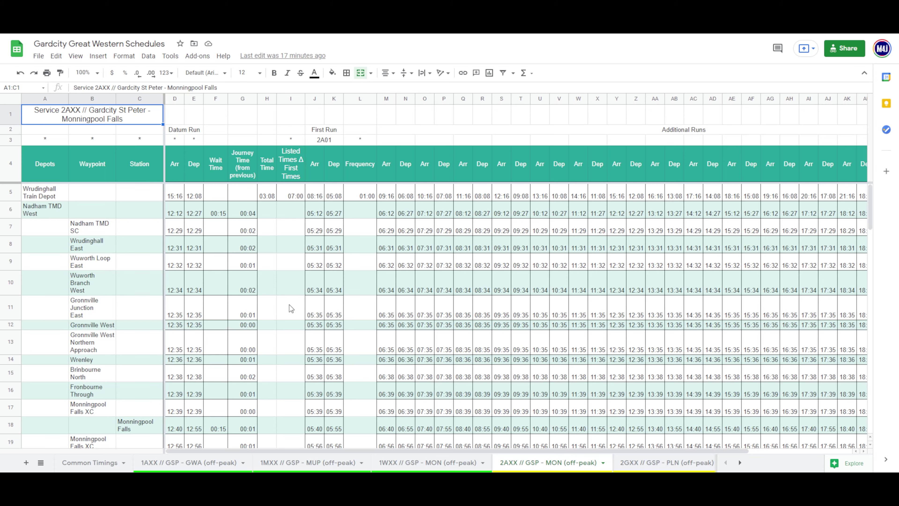
scroll(287, 321, down, 12)
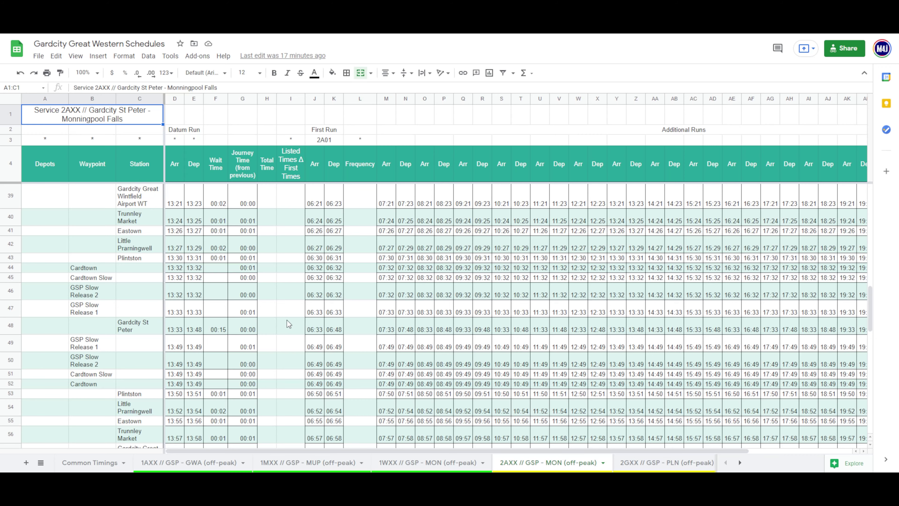
Look through the off-peak schedule sheets one after another, from 2GXX up to 2QXX Marui City Central - Slendtown
click(655, 462)
click(680, 462)
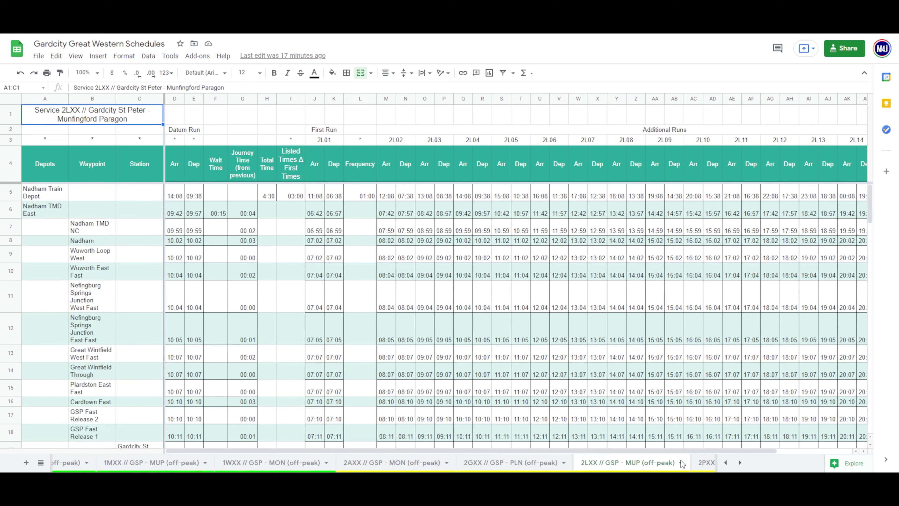
click(672, 463)
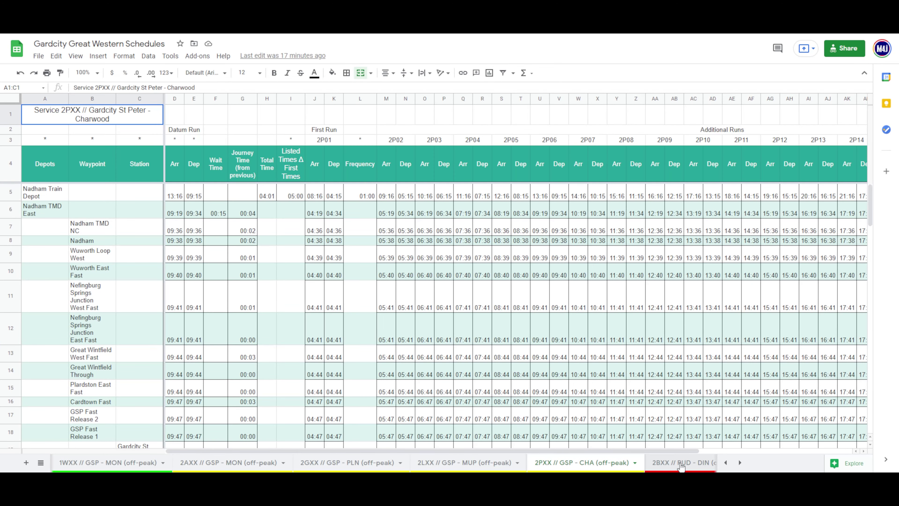
click(679, 463)
click(679, 463)
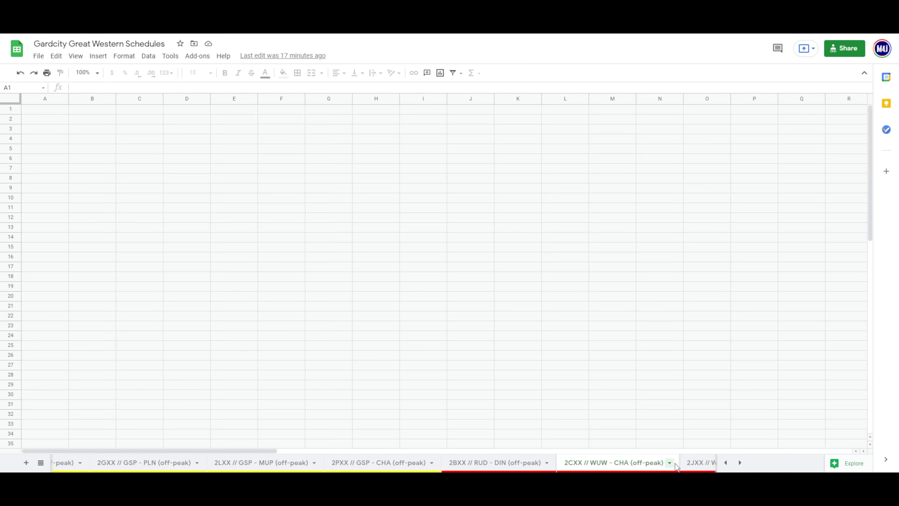
click(674, 466)
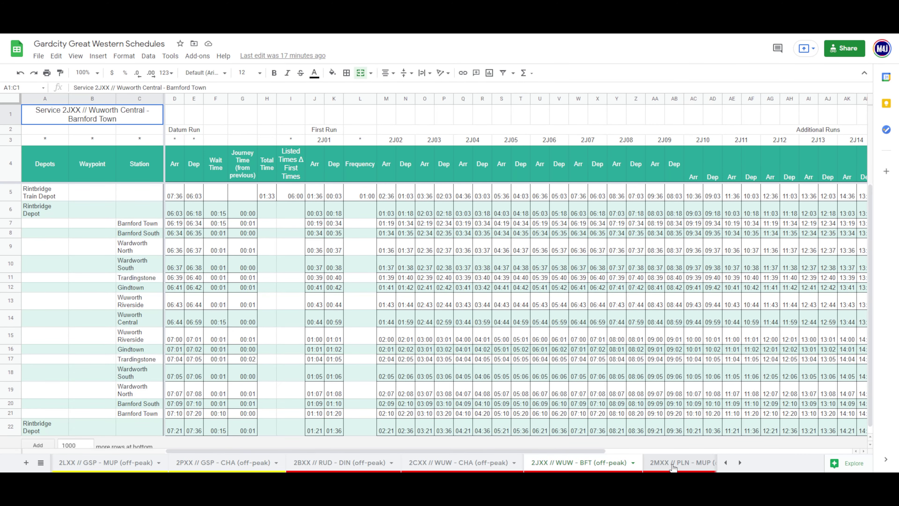
click(678, 465)
click(674, 464)
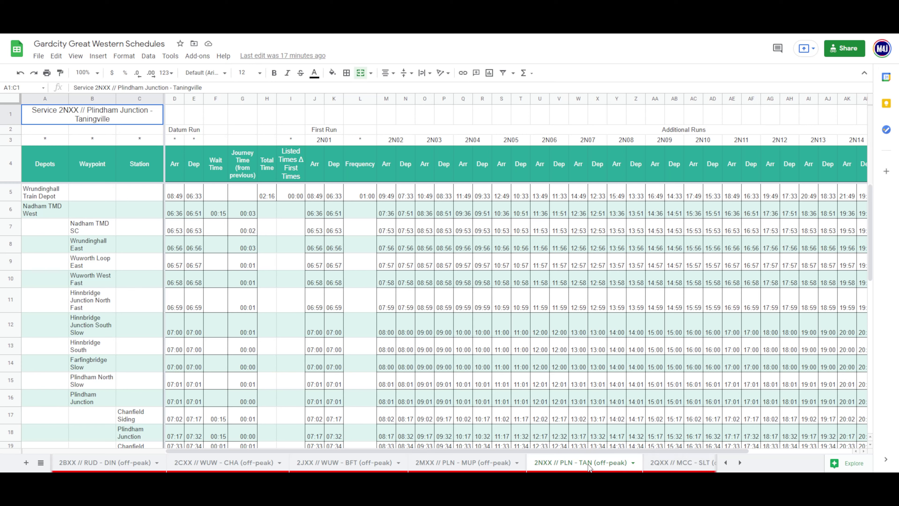
click(692, 464)
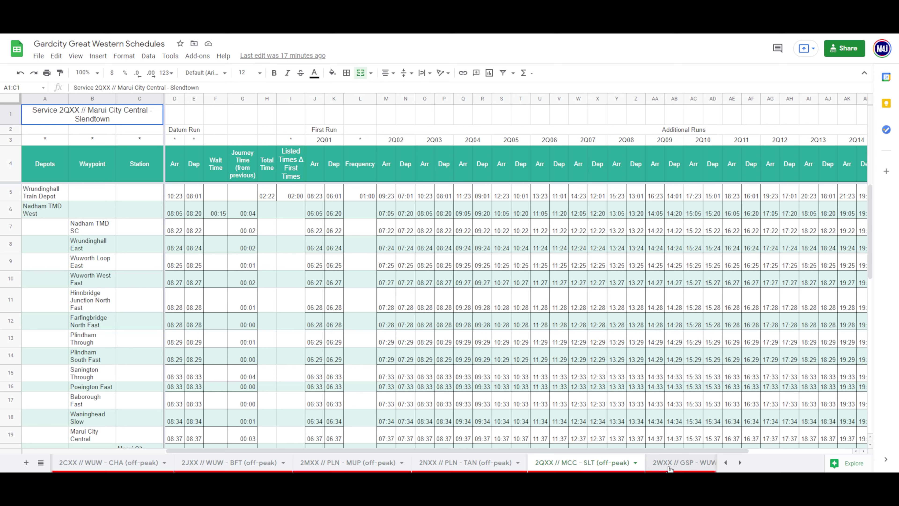
Revisit the 2JXX Wuworth Central - Barnford Town schedule and view the Common Timings and 1AXX airport service sheets
click(230, 466)
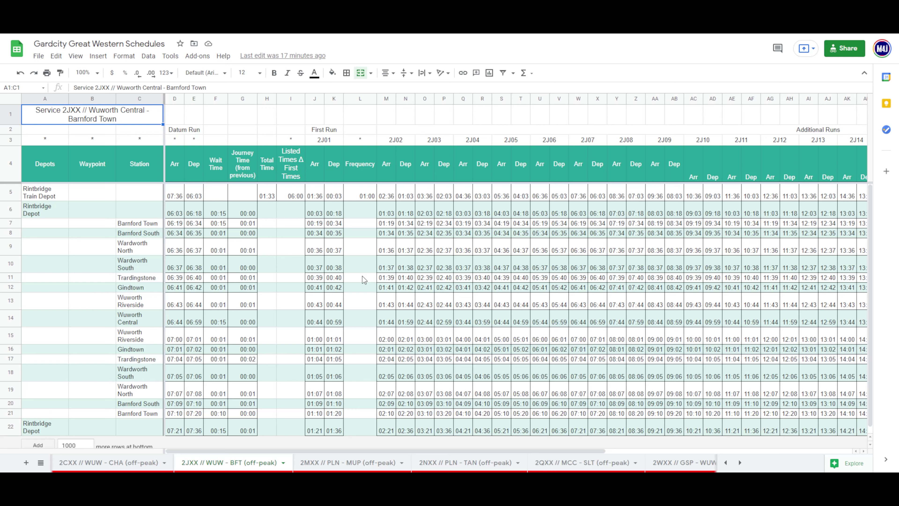
click(739, 462)
click(726, 463)
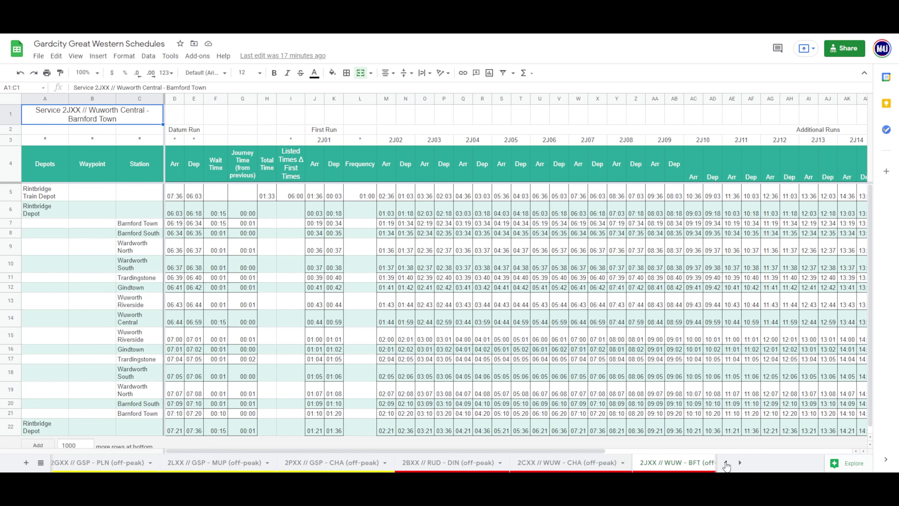
click(726, 462)
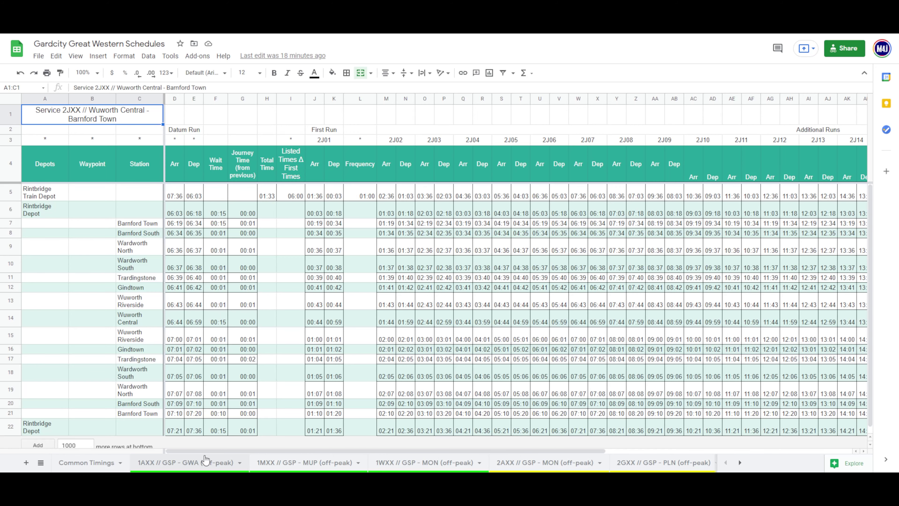
click(198, 462)
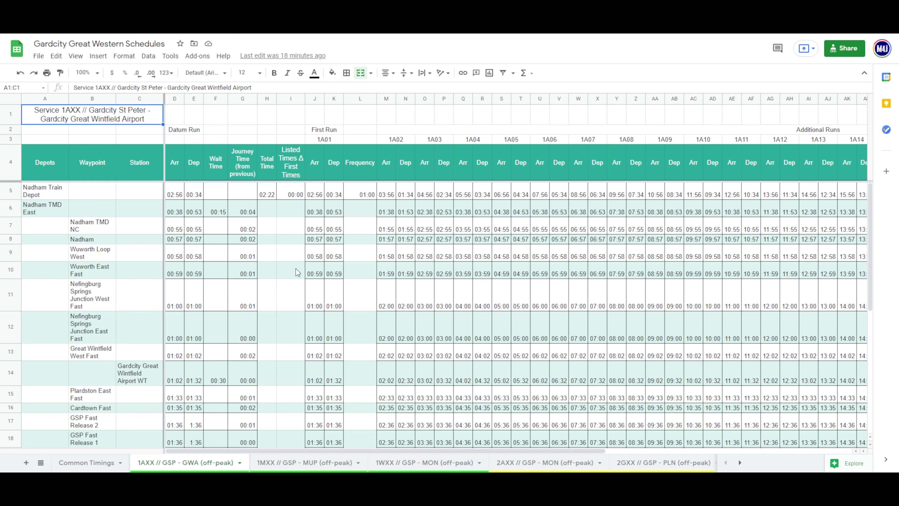
click(85, 462)
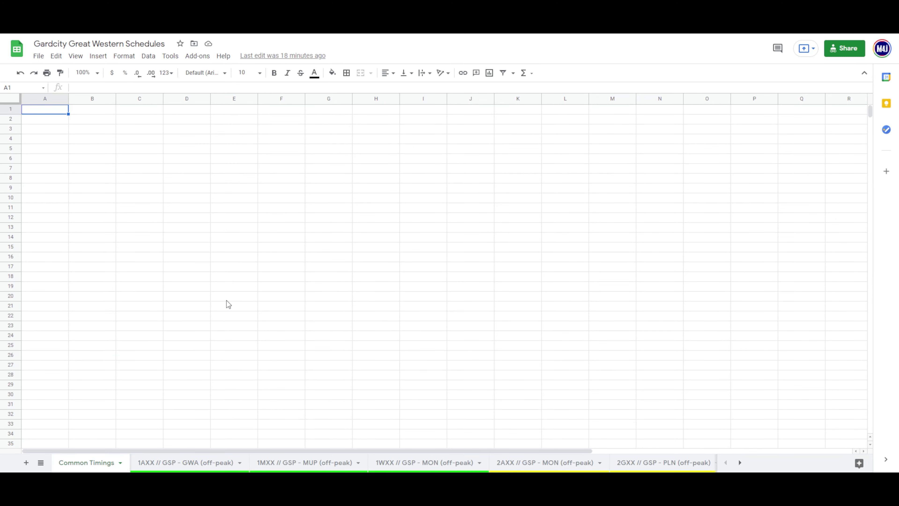
click(190, 466)
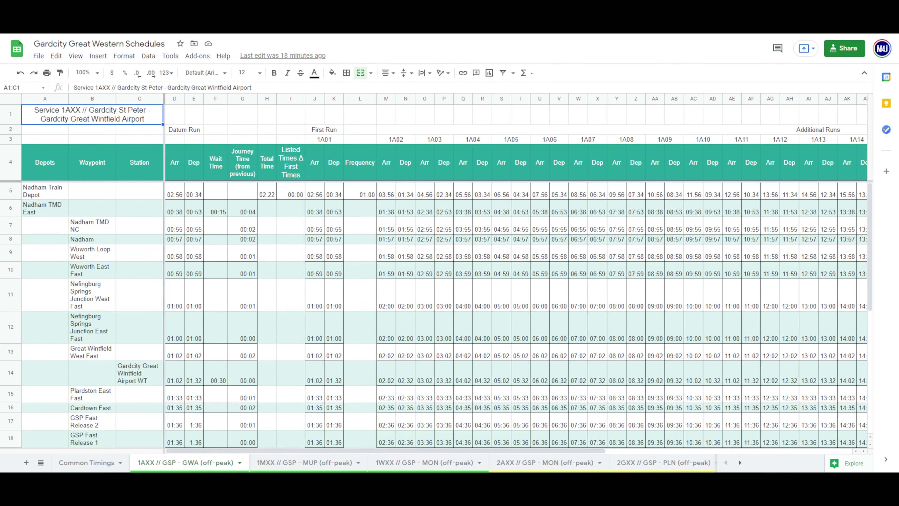
Switch to the Gardcity Great Western Route Station Occupancy spreadsheet and select cell J12 on the Little Prarningwell sheet
key(ctrl+Tab)
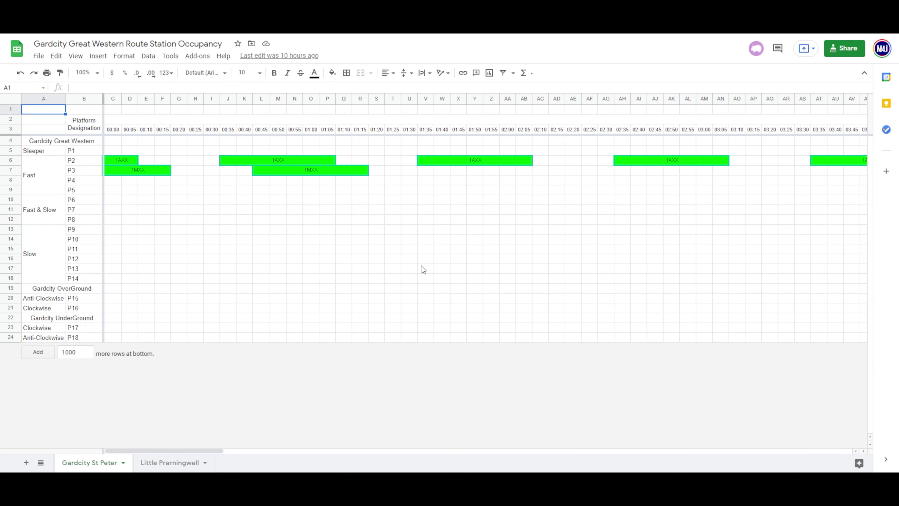
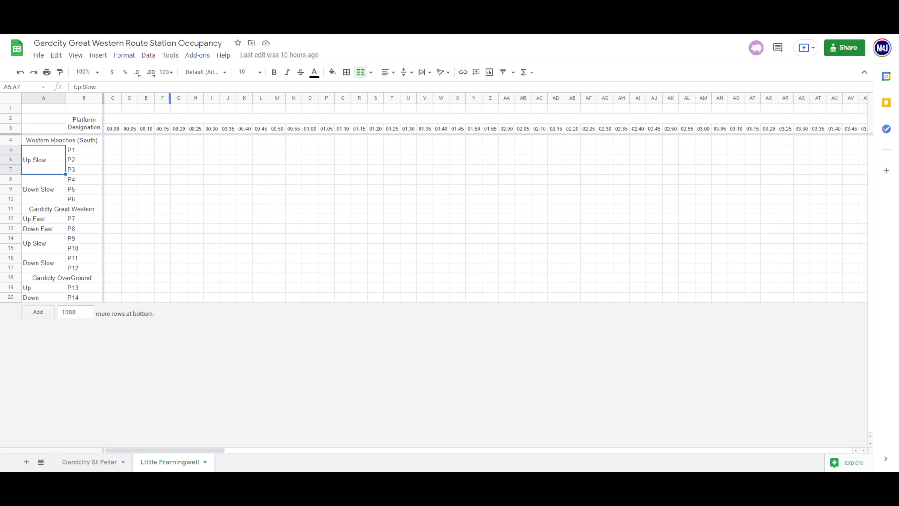
click(231, 213)
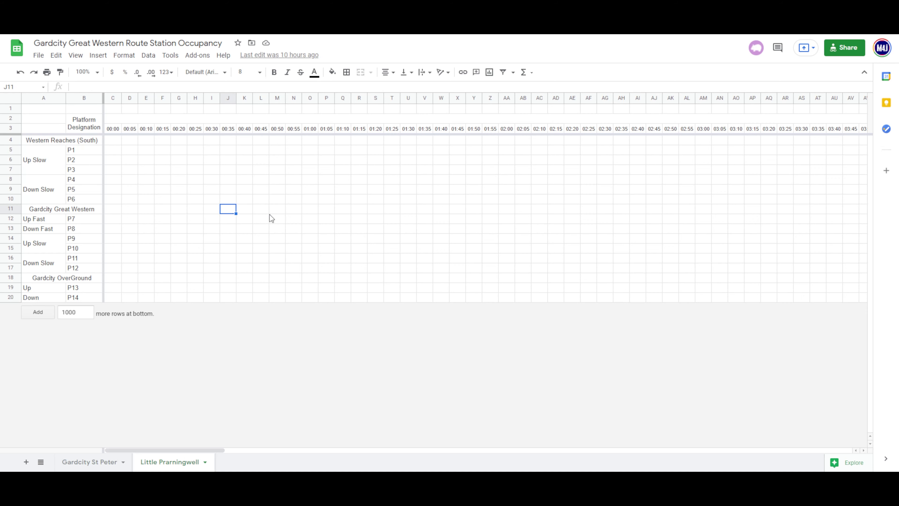
key(Down)
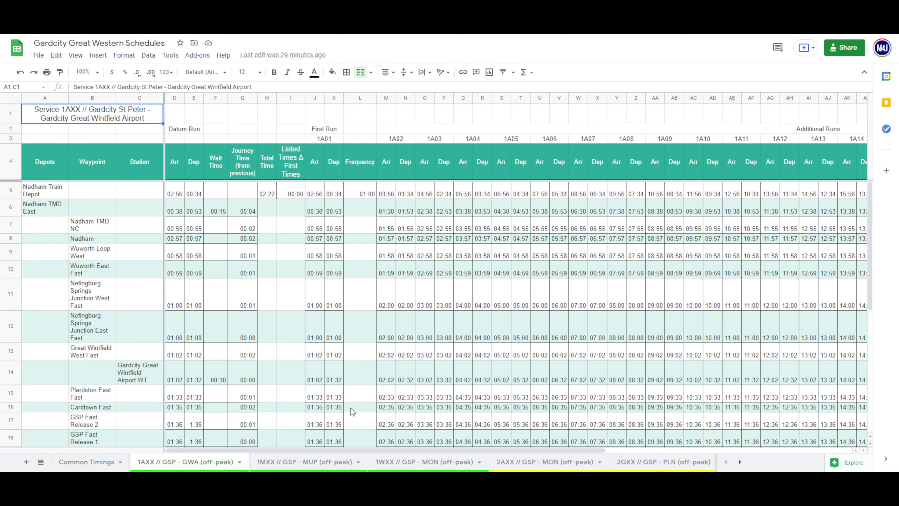
In the Gardcity Great Western Schedules spreadsheet, look up Little Prarningwell's first-run arrival and departure times on the 1WXX sheet
click(417, 464)
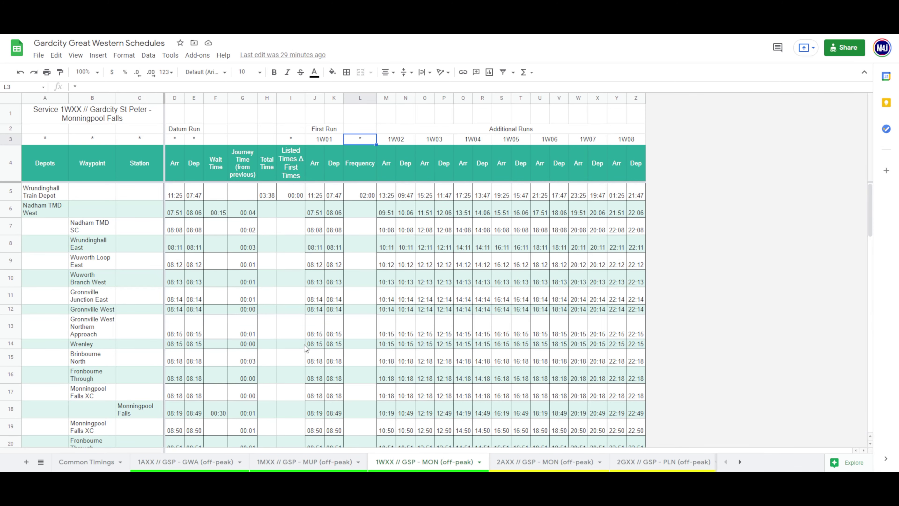
scroll(342, 363, down, 7)
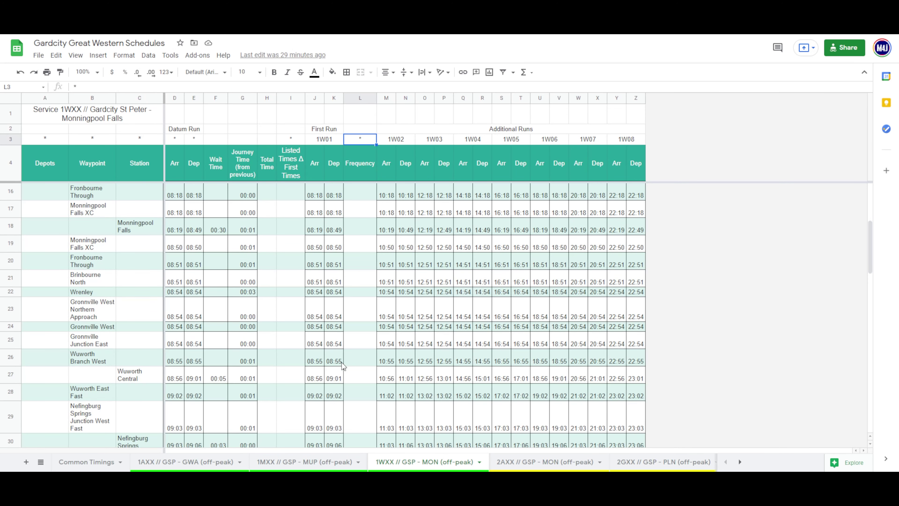
scroll(341, 362, down, 2)
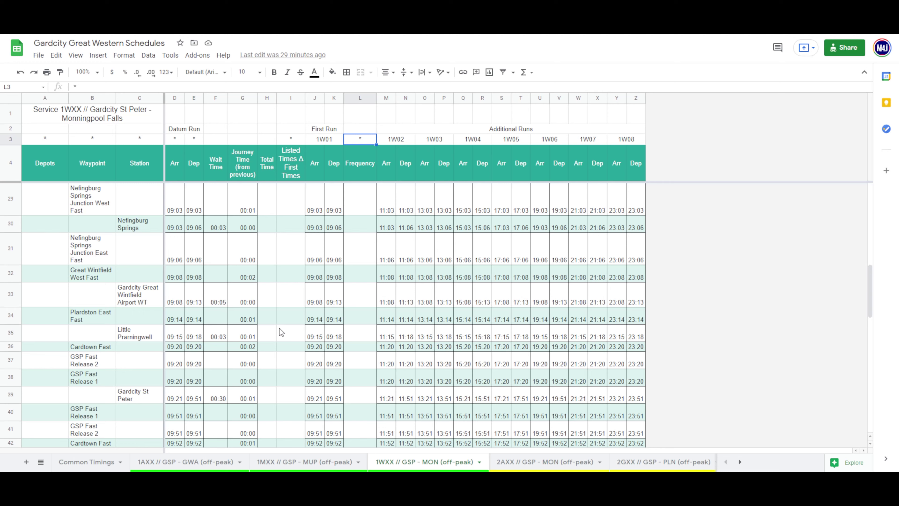
click(295, 336)
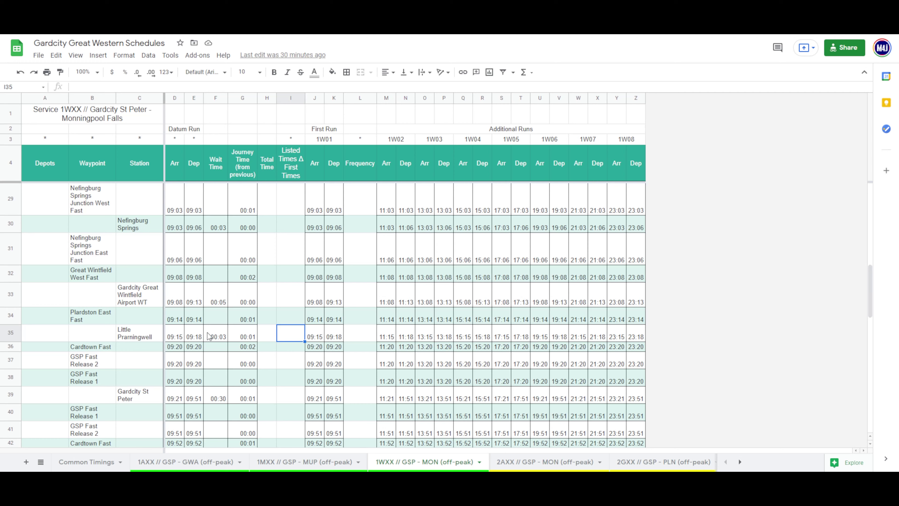
click(316, 336)
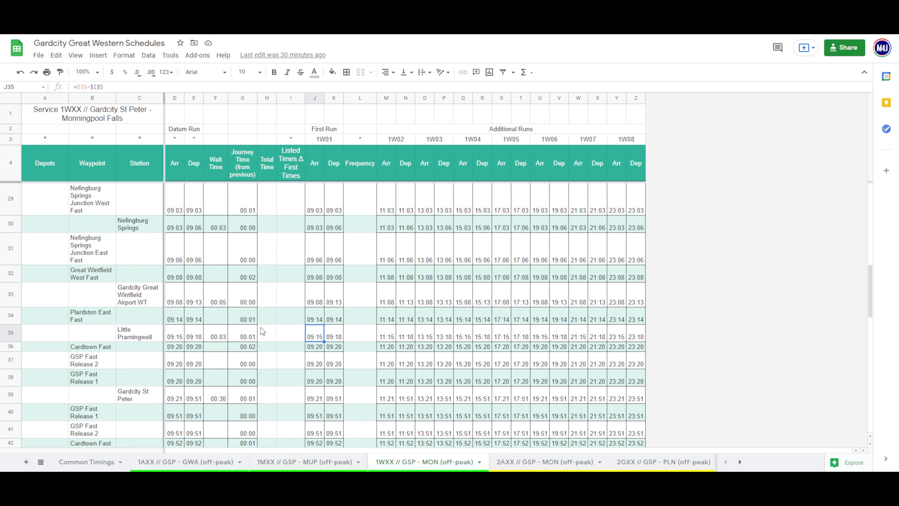
key(Right)
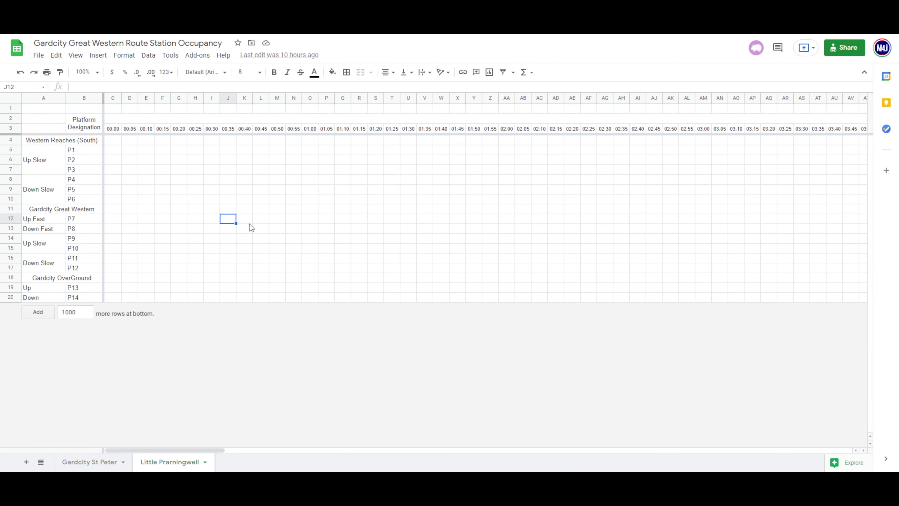
Enter 1WXX for platform P7 (Up Fast) at 09:15 on the Little Prarningwell sheet, in cell DJ12
click(289, 221)
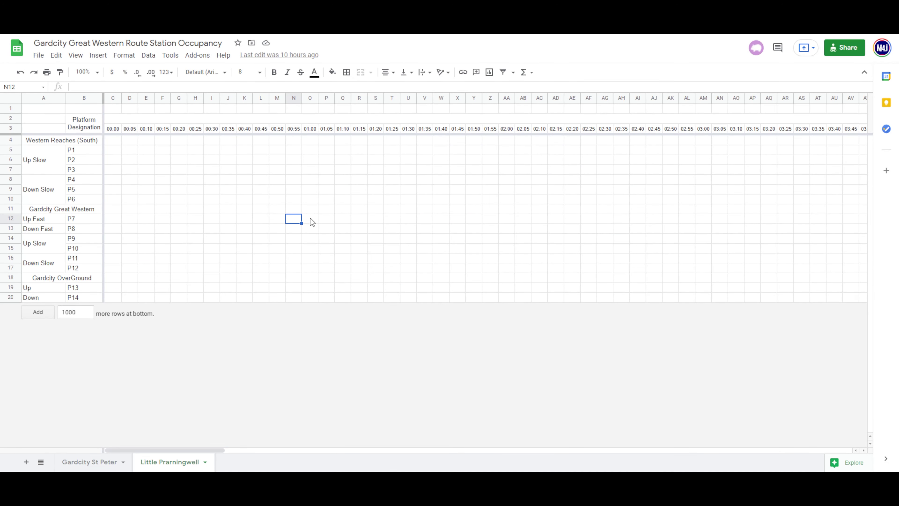
key(Right)
key(Right)
key(Right)
key(Right)
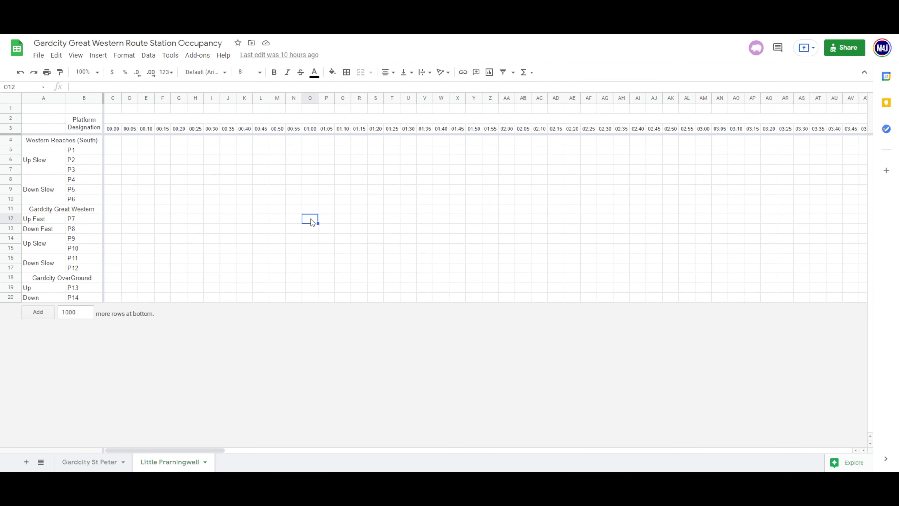
key(Right)
key(Right)
key(Right)
key(Right)
key(Right)
key(Right)
key(Right)
key(Right)
key(Right)
key(Right)
key(Right)
key(Right)
key(Right)
key(Right)
key(Right)
key(Right)
key(Right)
key(Right)
key(Right)
key(Right)
key(Right)
key(Right)
key(Right)
key(Right)
key(Right)
key(Right)
key(Right)
key(Right)
key(Right)
key(Right)
key(Right)
key(Right)
key(Right)
key(Right)
key(Right)
key(Right)
key(Right)
key(Right)
key(Right)
key(Right)
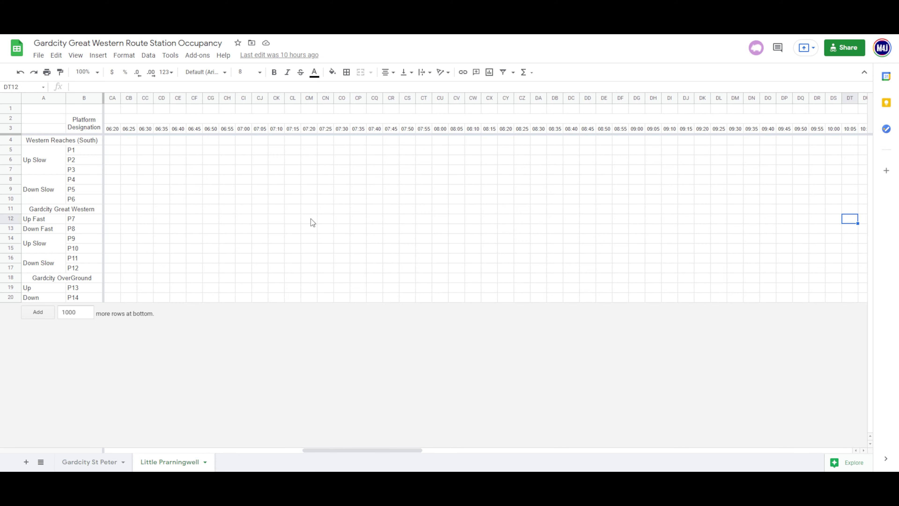
key(Right)
key(Right)
key(Right)
key(Right)
key(Right)
key(Right)
key(Right)
key(Right)
key(Right)
key(Right)
key(Right)
key(Right)
key(Right)
key(Right)
key(Right)
key(Right)
key(Right)
key(Right)
key(Right)
key(Right)
key(Left)
key(Left)
key(Left)
key(Left)
key(Left)
key(Left)
key(Left)
key(Left)
key(Left)
key(Left)
key(Left)
key(Left)
key(Left)
key(Left)
key(Left)
key(Left)
key(Left)
key(Left)
key(Left)
key(Left)
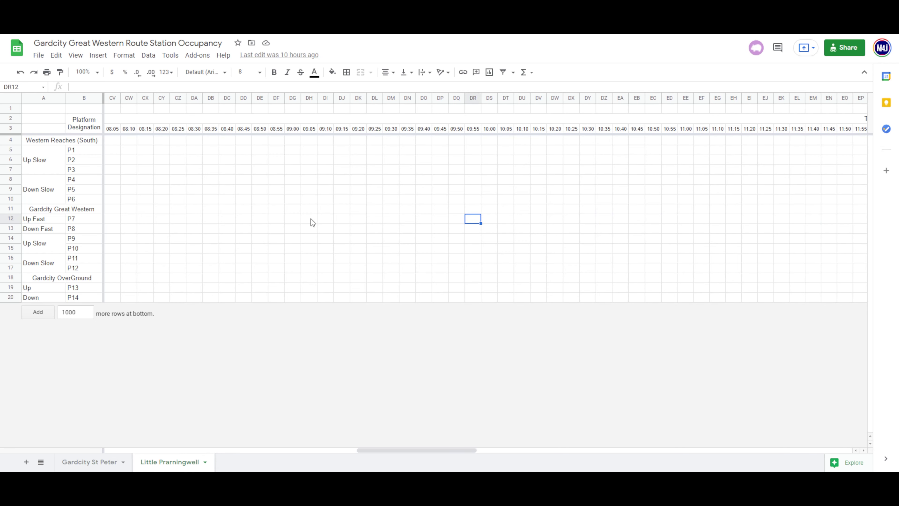
key(Left)
key(Left)
key(Left)
key(Left)
key(Left)
key(Left)
key(Left)
key(Left)
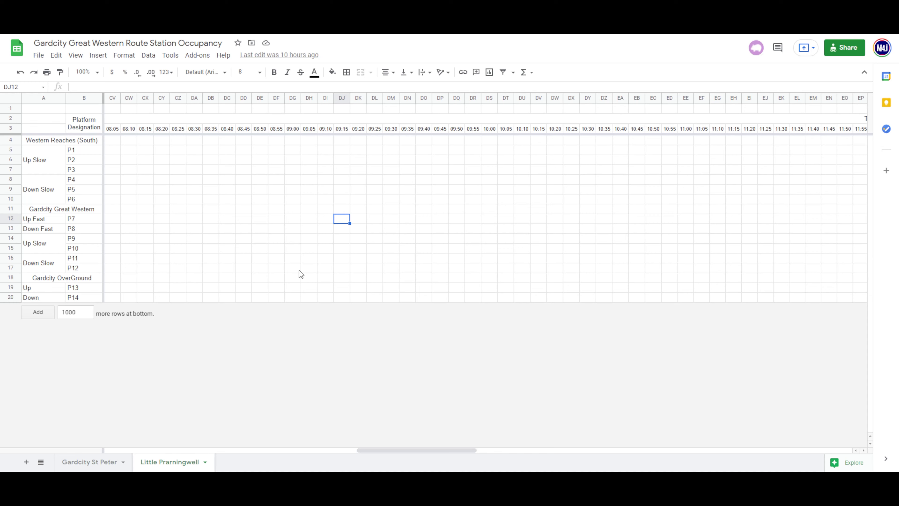
text(1WXX)
key(Right)
key(Left)
Fill the 1WXX cell at 09:15 with bright green and give it all borders in the custom green
click(334, 74)
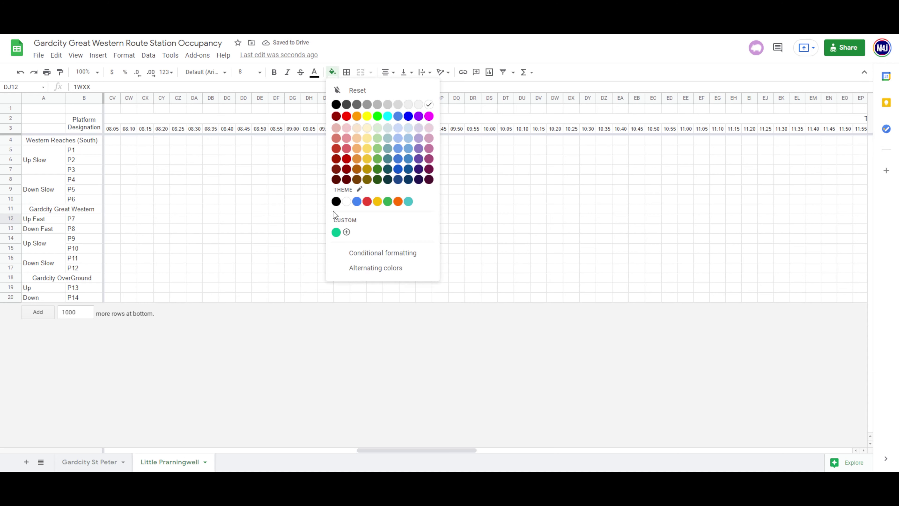
click(378, 115)
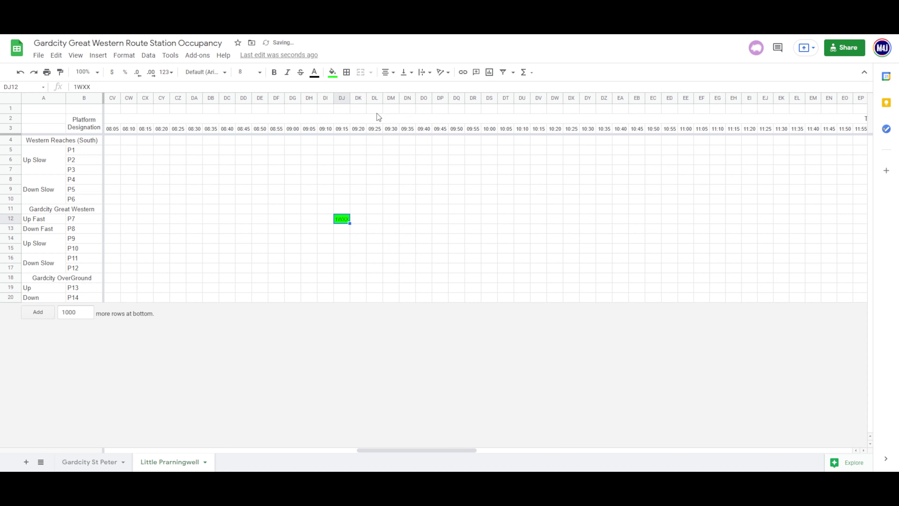
click(347, 73)
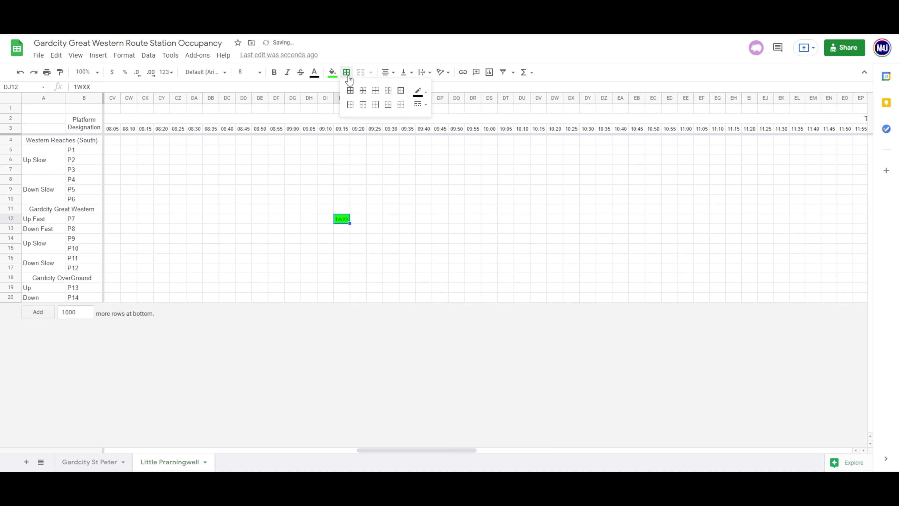
click(421, 92)
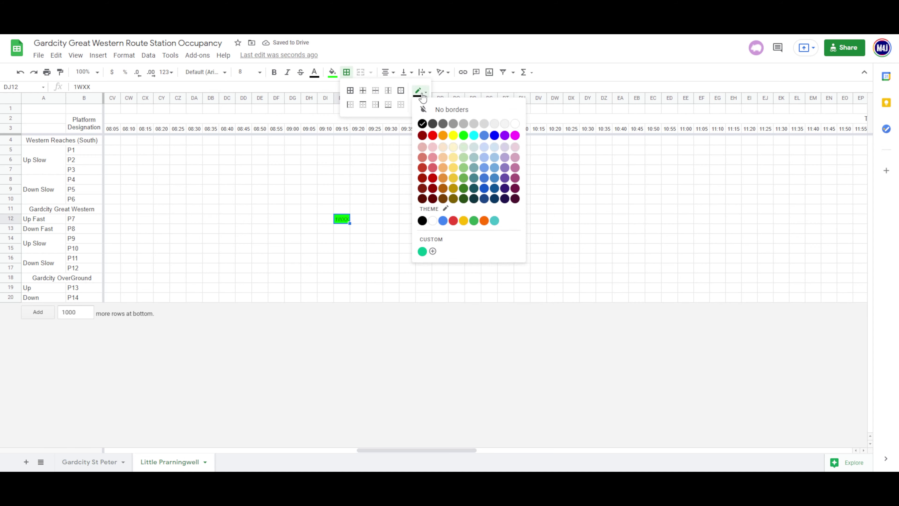
click(422, 252)
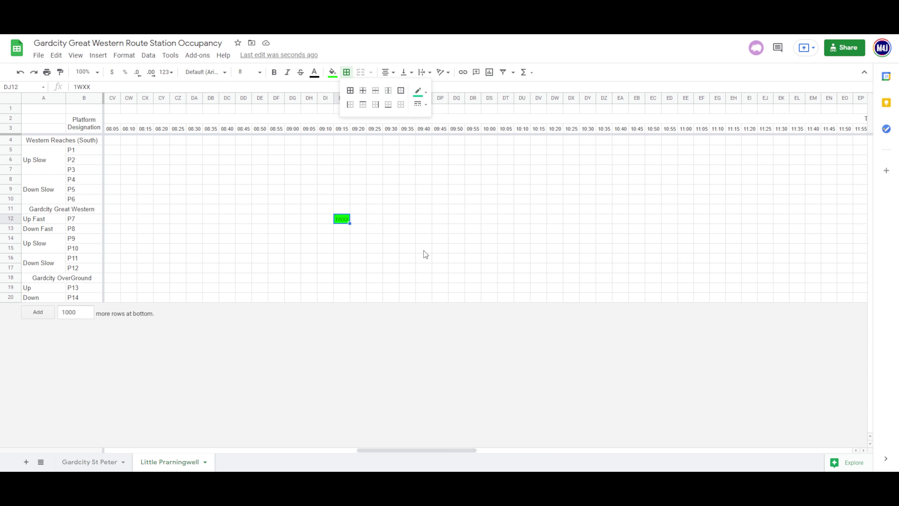
click(350, 93)
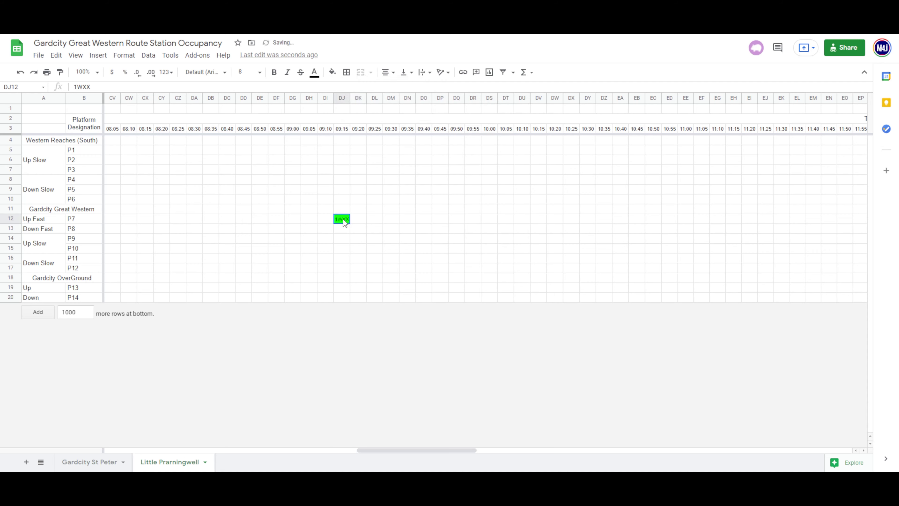
Choose a different border line style for the 1WXX cell at 09:15 and reapply all its borders
click(347, 72)
click(420, 103)
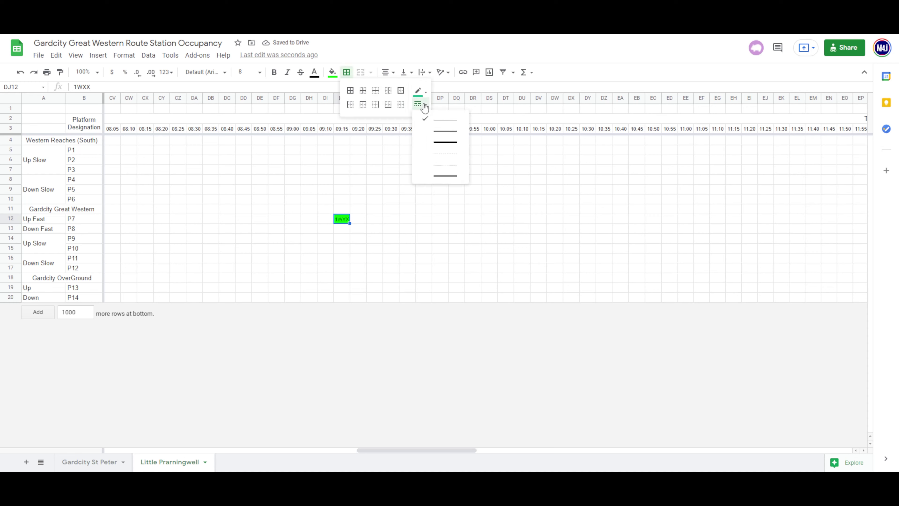
click(454, 152)
click(350, 90)
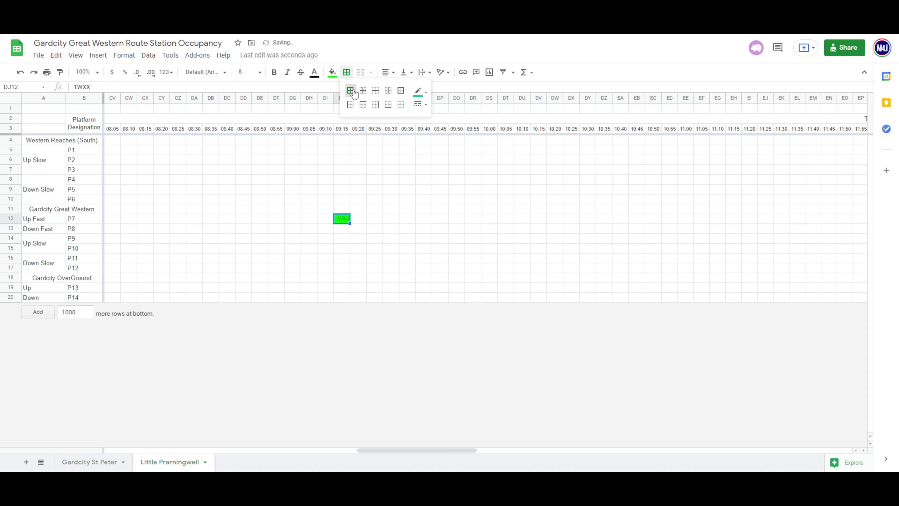
click(360, 216)
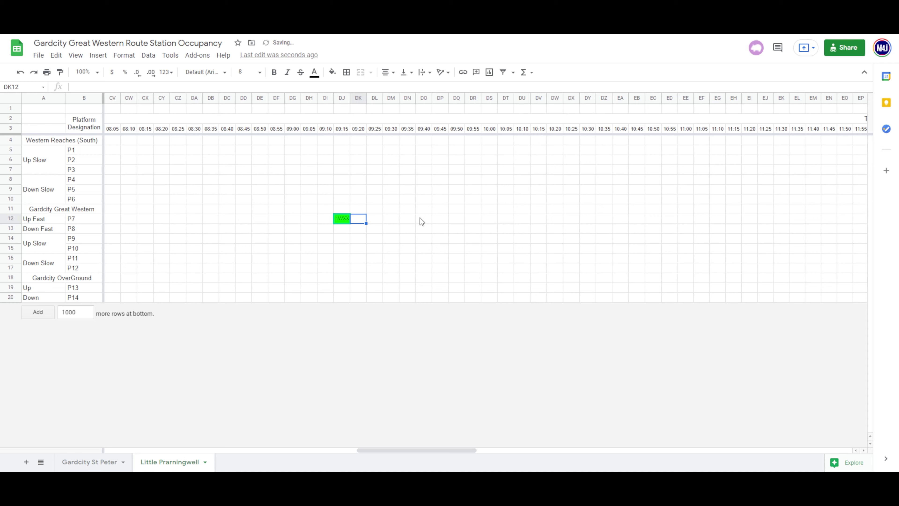
Check the 09:15 column of the occupancy sheet against Little Prarningwell's times on the 1WXX schedule sheet
key(Left)
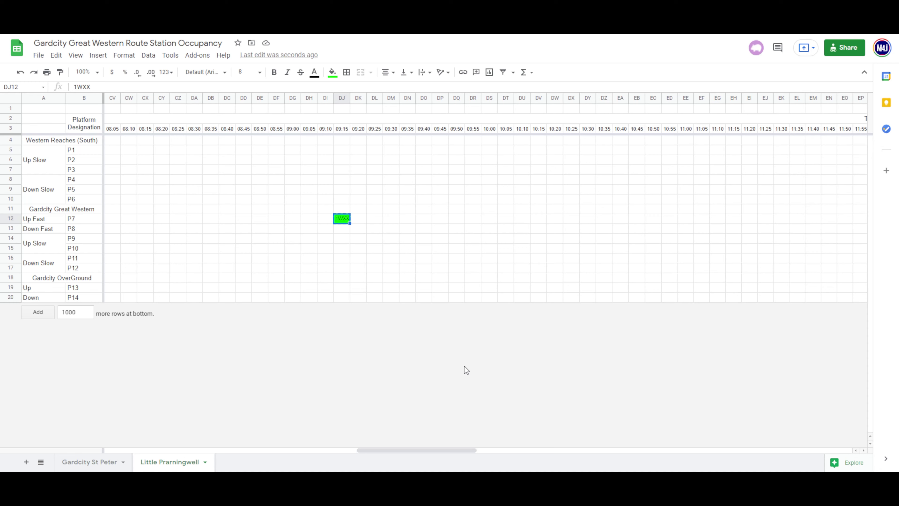
key(Right)
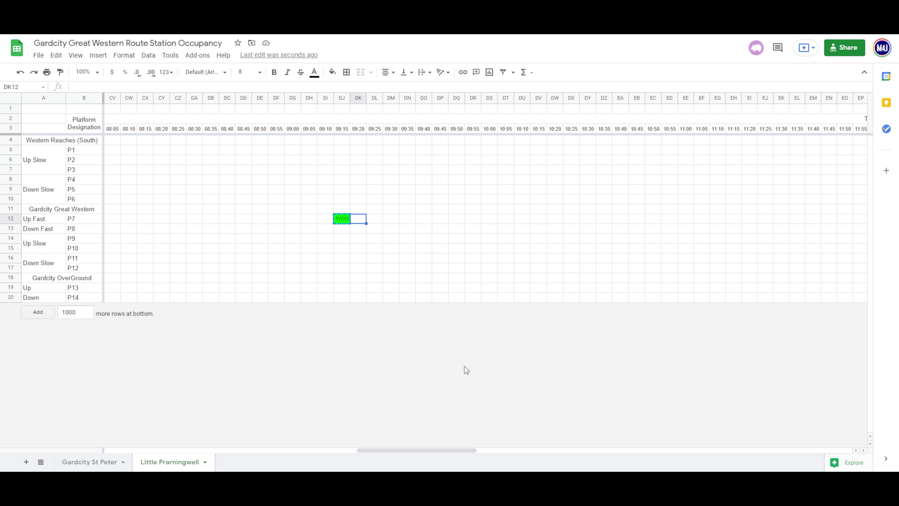
key(Left)
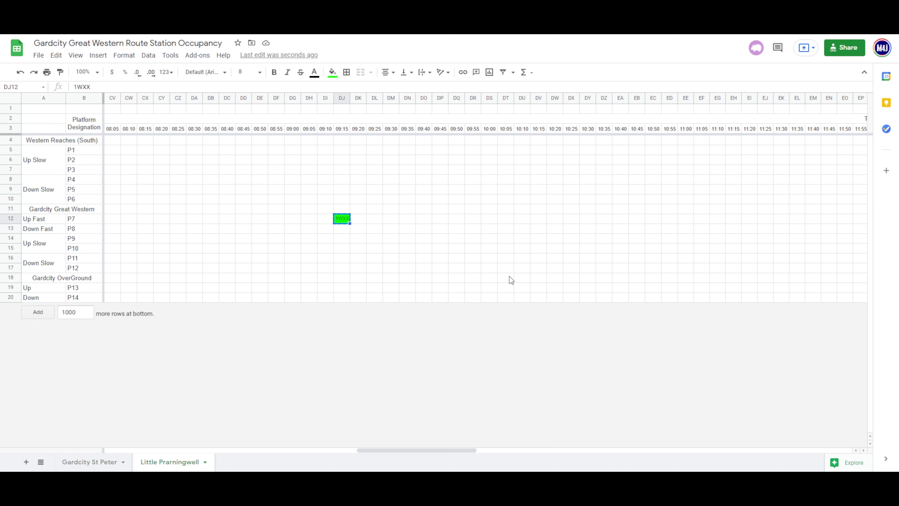
click(345, 132)
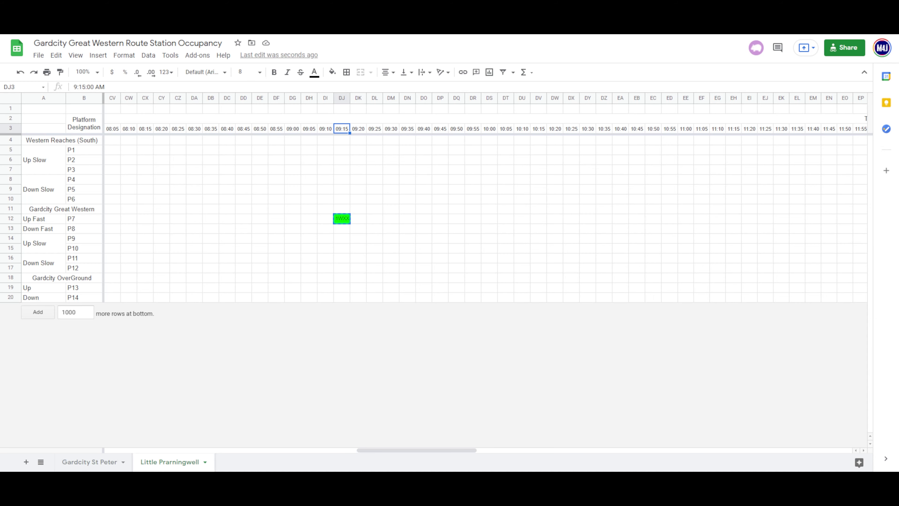
key(ctrl+Tab)
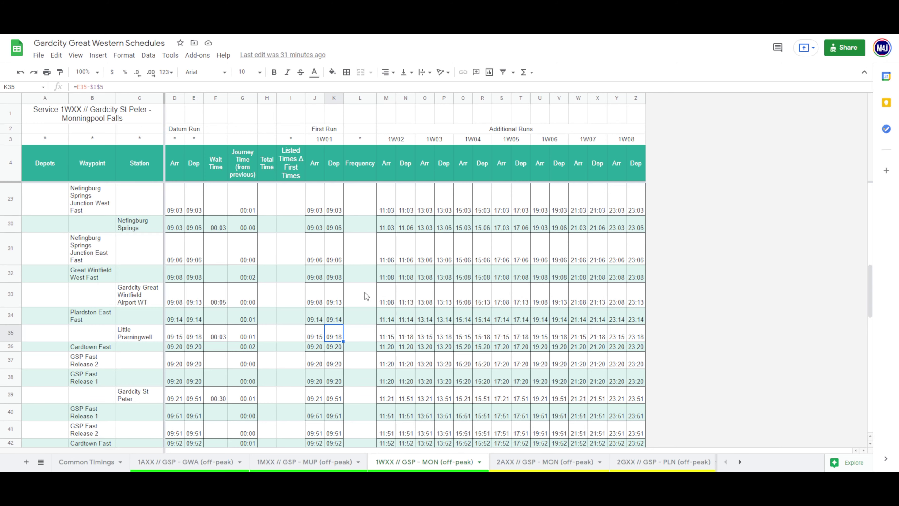
key(ctrl+shift+Tab)
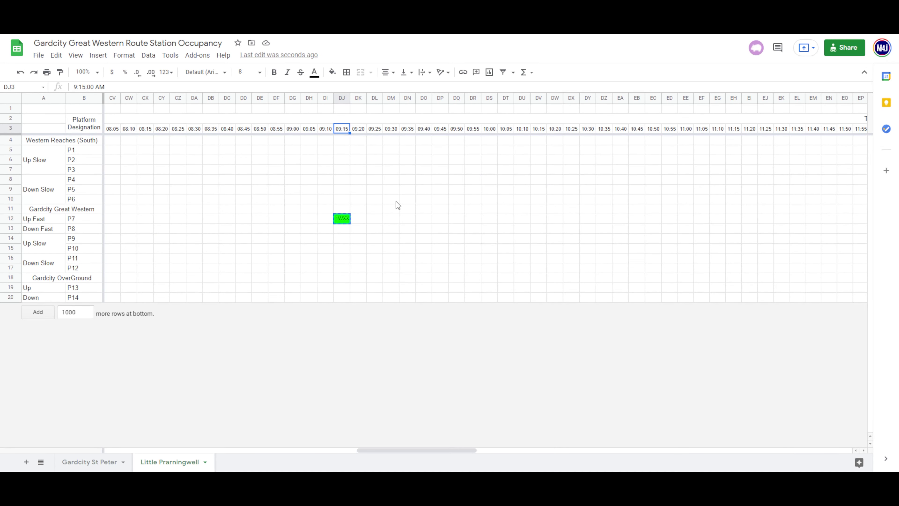
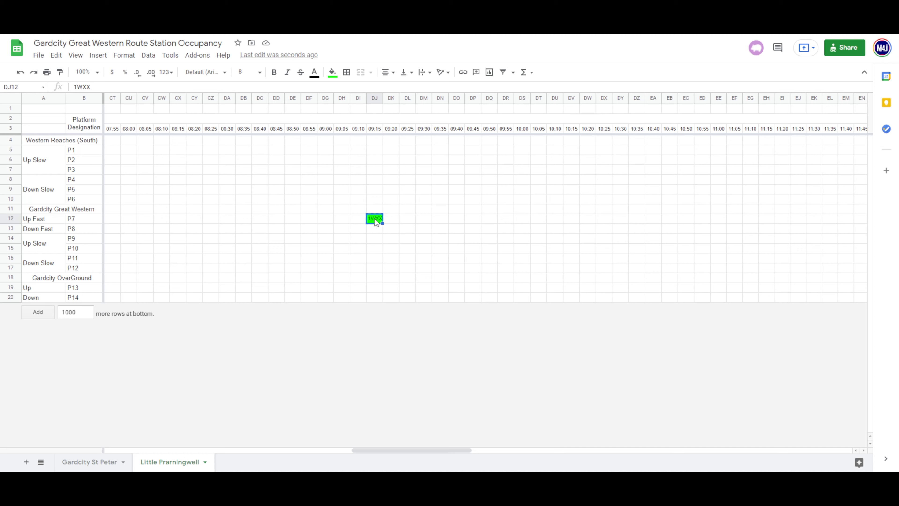
Copy the formatted 1WXX cell from 09:15 to 11:15 in the P7 row, cell EH12
key(ctrl+c)
key(Right)
key(Right)
key(Right)
key(Right)
key(Right)
key(Right)
key(Right)
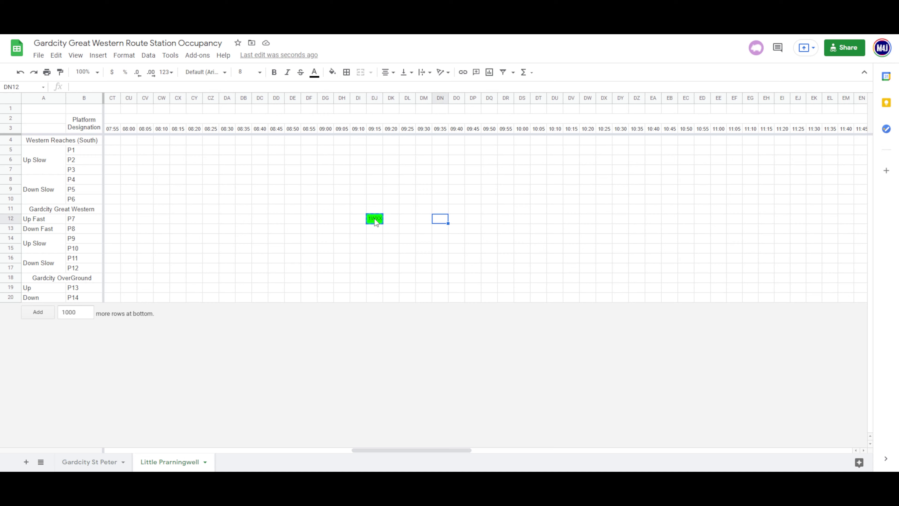
key(Right)
key(Right)
key(Right)
key(Right)
key(Right)
key(Right)
key(Right)
key(Right)
key(Right)
key(Right)
key(Right)
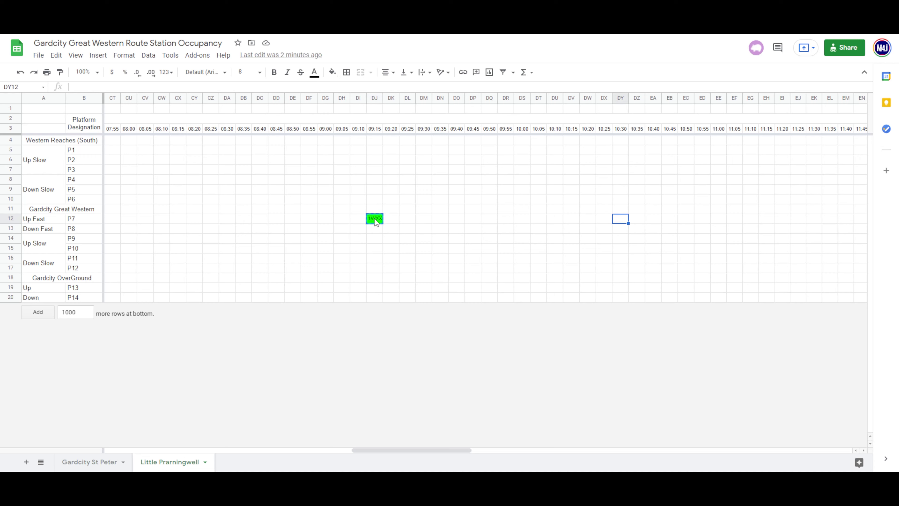
key(Right)
key(Right)
key(Right)
key(Right)
key(Right)
key(Right)
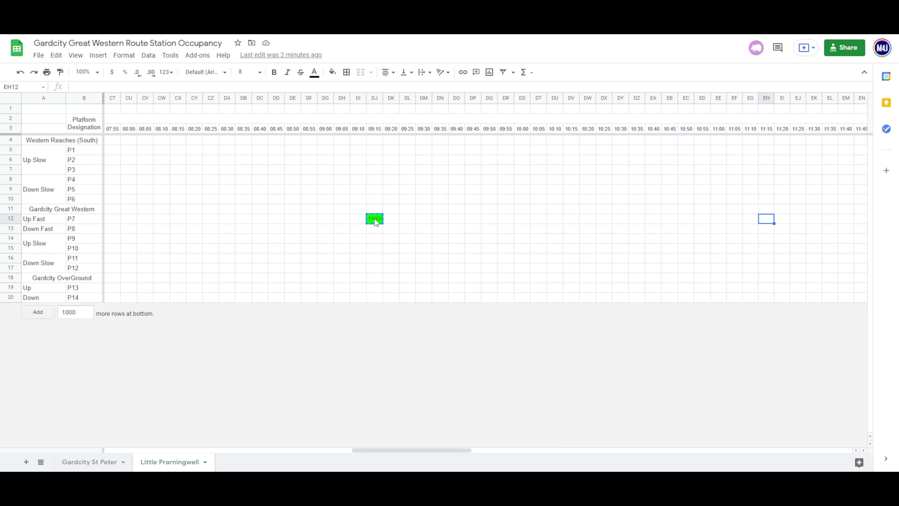
key(ctrl+v)
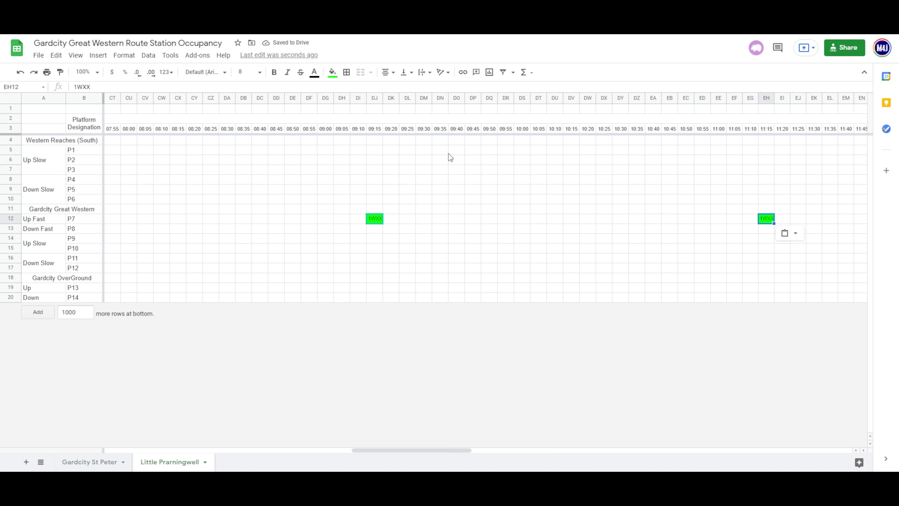
Try to paste the 09:15 and 11:15 1WXX cells together into the P7 row at 13:15, and undo the paste
key(ctrl+Tab)
ctrl+click(370, 222)
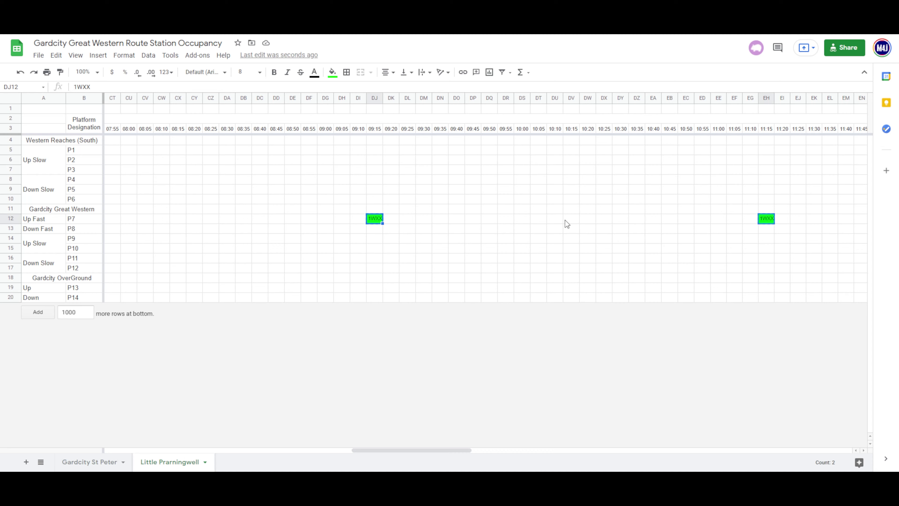
scroll(568, 222, right, 5)
scroll(569, 221, right, 5)
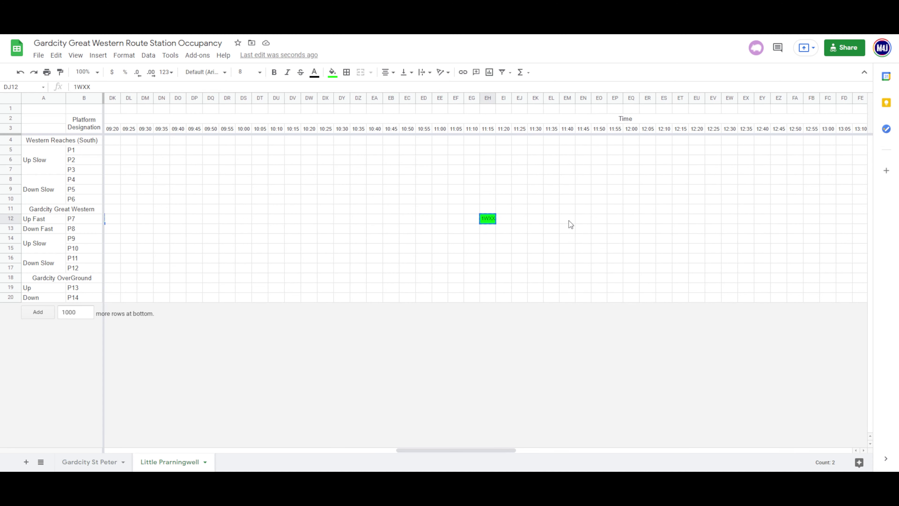
scroll(569, 220, right, 1)
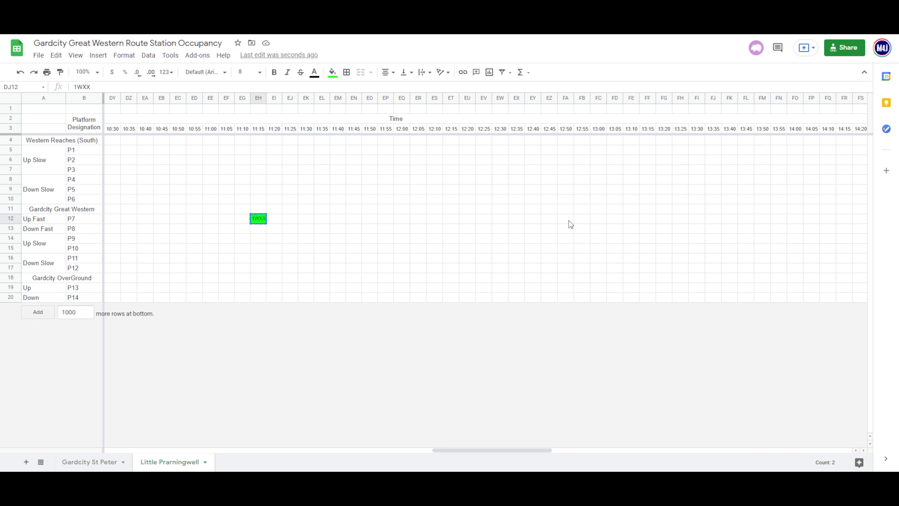
click(649, 218)
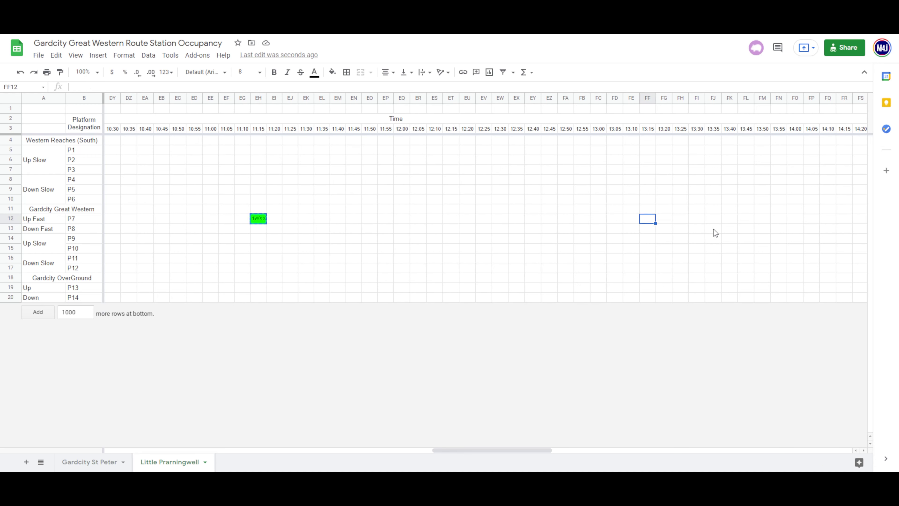
key(ctrl+v)
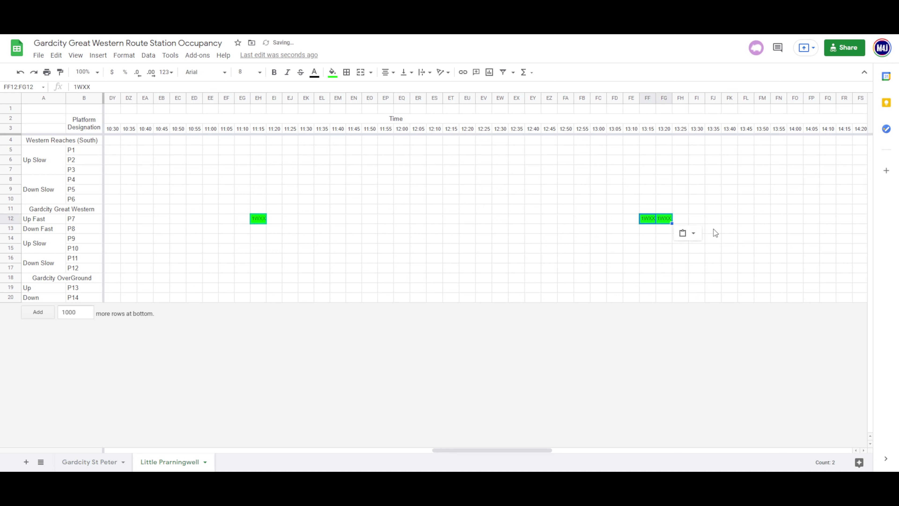
key(ctrl+z)
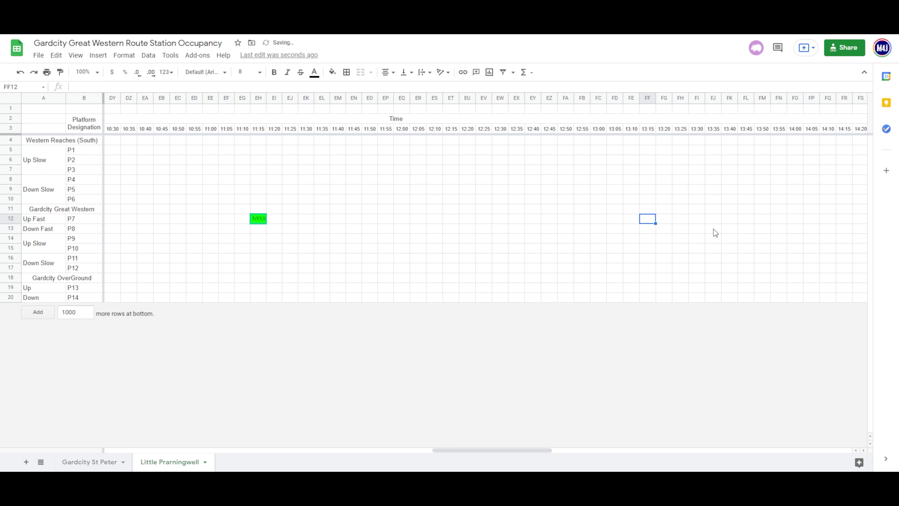
Copy the 1WXX cell at 11:15 (EH12) to 13:15 in the P7 row, cell FF12
key(Left)
key(Left)
key(Left)
key(Left)
key(Left)
key(Left)
key(Left)
key(Left)
key(Left)
key(Left)
key(Left)
key(Left)
key(Left)
key(Left)
key(Left)
key(Left)
key(Left)
key(Left)
key(Left)
key(Left)
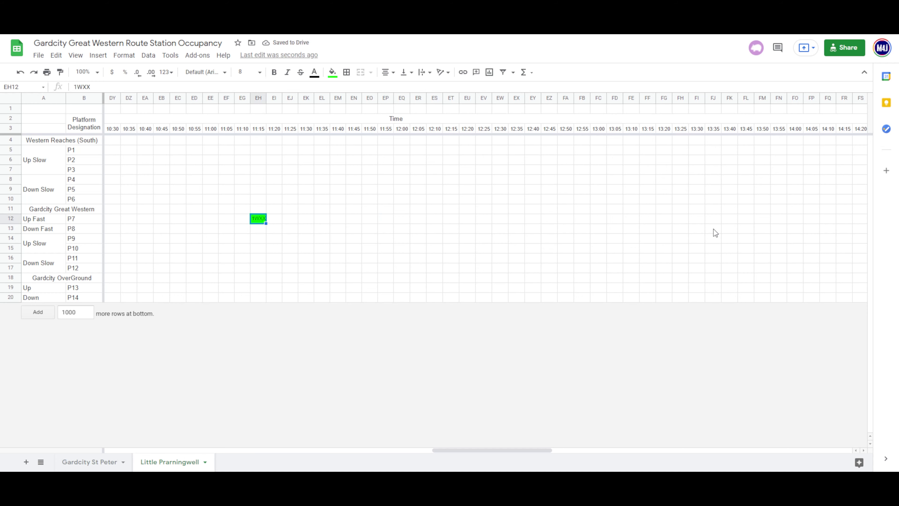
key(Right)
key(Right)
key(Right)
key(Right)
key(Right)
key(Right)
key(Right)
key(Right)
key(Right)
key(Right)
key(Right)
key(Right)
key(Right)
key(Right)
key(Right)
key(Right)
key(Right)
key(Right)
key(Right)
key(Right)
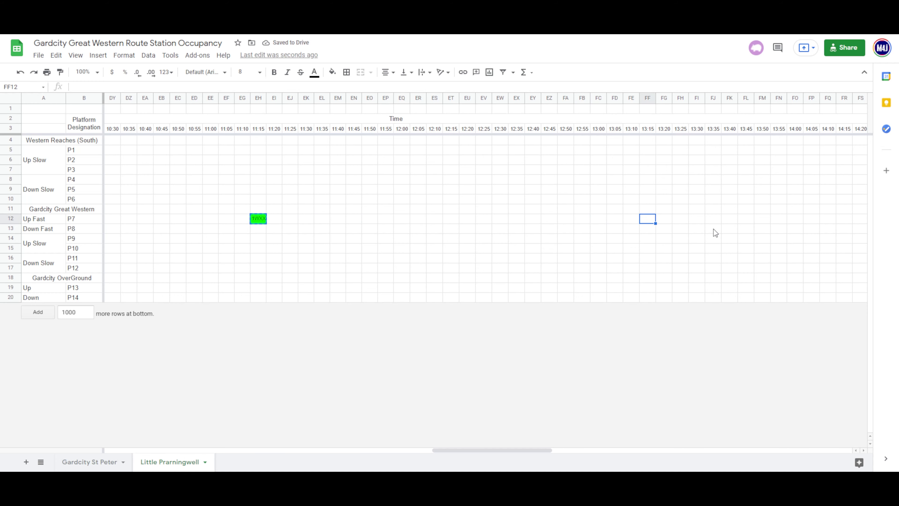
key(ctrl+v)
Paste the copied 1WXX cell into the P7 row at 15:15, cell GD12
key(Right)
key(Right)
key(Right)
key(Right)
key(Right)
key(Right)
key(Right)
key(Right)
key(Right)
key(Right)
key(Right)
key(Right)
key(Right)
key(Right)
key(Right)
key(Right)
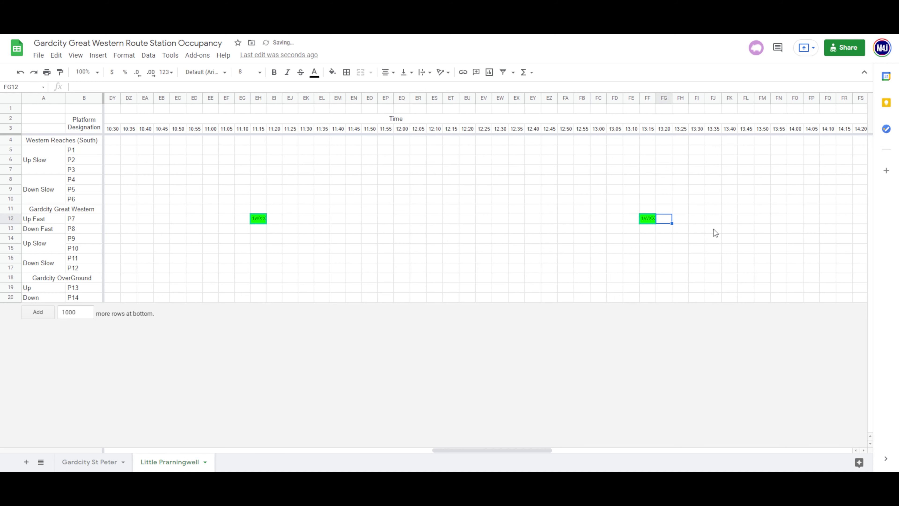
key(Right)
key(Right)
key(Right)
key(Right)
key(Right)
key(Right)
key(Right)
key(Right)
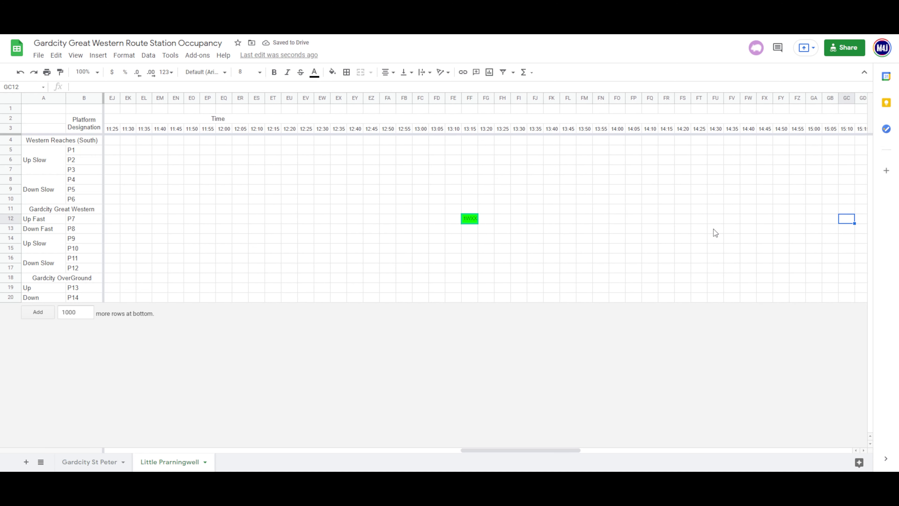
key(ctrl+v)
Paste the copied 1WXX cell into the P7 row at 17:15, cell HB12
key(Right)
key(Right)
key(Right)
key(Right)
key(Right)
key(Right)
key(Right)
key(Right)
key(Right)
key(Right)
key(Right)
key(Right)
key(Right)
key(Right)
key(Right)
key(Right)
key(Right)
key(Right)
key(Right)
key(Right)
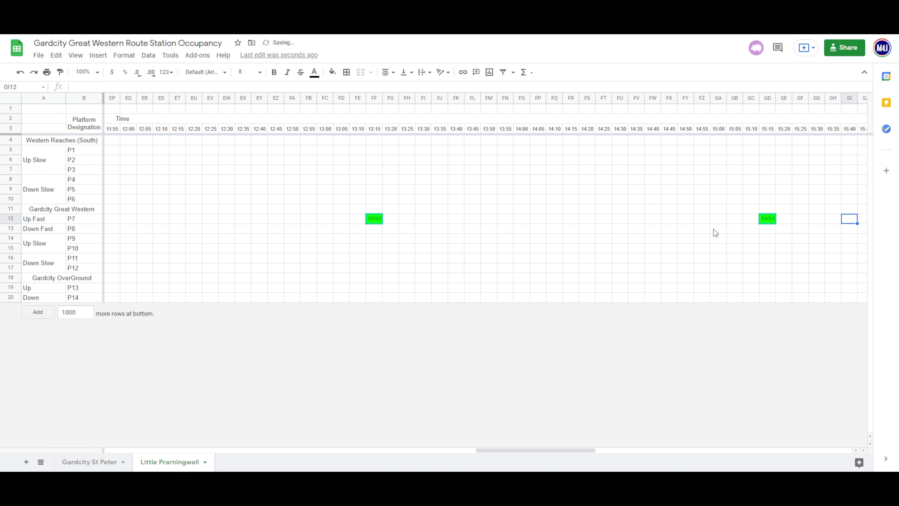
key(Right)
key(Right)
key(Right)
key(Right)
key(Right)
key(Left)
key(Left)
key(Left)
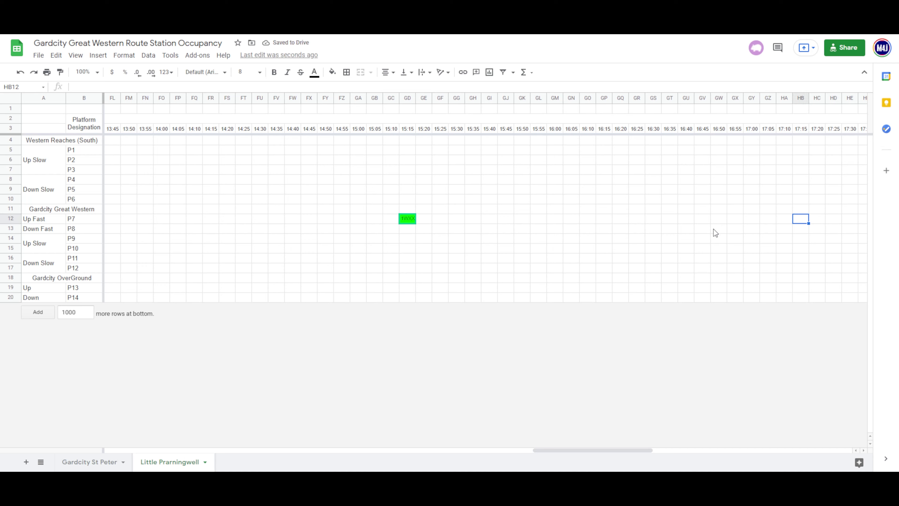
key(ctrl+v)
Paste the copied 1WXX cell into the P7 row at 19:15, cell HZ12
key(Right)
key(Right)
key(Right)
key(Right)
key(Right)
key(Right)
key(Right)
key(Right)
key(Right)
key(Right)
key(Right)
key(Right)
key(Right)
key(Right)
key(Right)
key(Right)
key(Right)
key(Right)
key(Right)
key(Right)
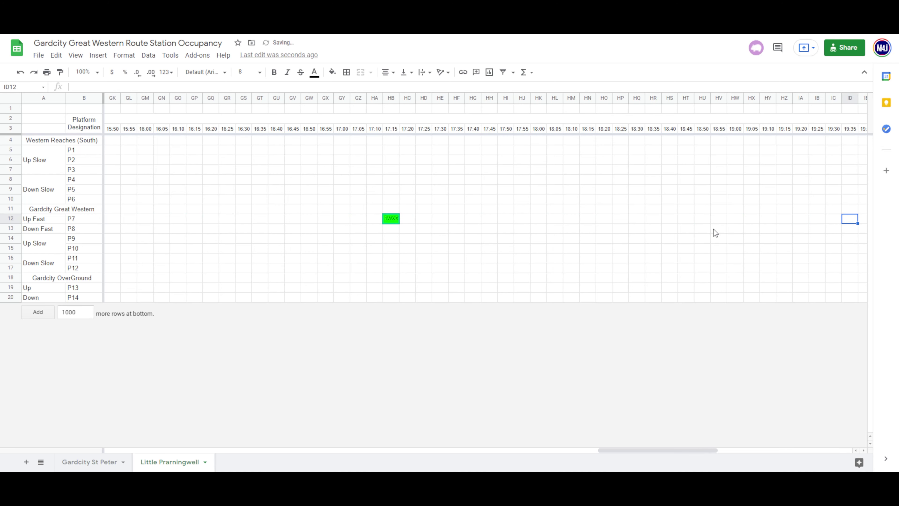
key(Left)
key(Left)
key(Left)
key(ctrl+v)
Paste the copied 1WXX cell into the P7 row at 21:15, cell IX12
key(Right)
key(Right)
key(Right)
key(Right)
key(Right)
key(Right)
key(Right)
key(Right)
key(Right)
key(Right)
key(Right)
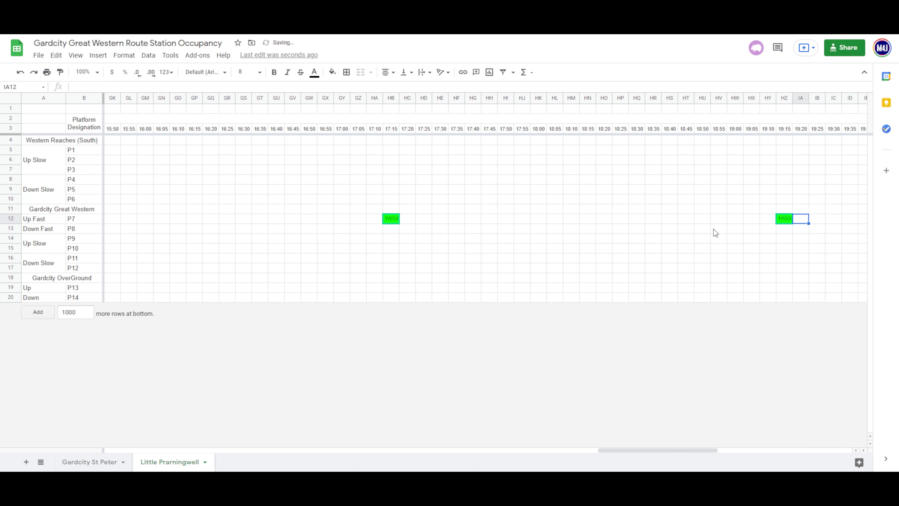
key(Right)
key(Right)
key(Right)
key(Right)
key(Right)
key(Right)
key(Right)
key(Right)
key(Right)
key(Right)
key(Right)
key(Right)
key(Right)
key(Right)
key(Right)
key(Right)
key(Right)
key(Right)
key(Right)
key(Right)
key(Right)
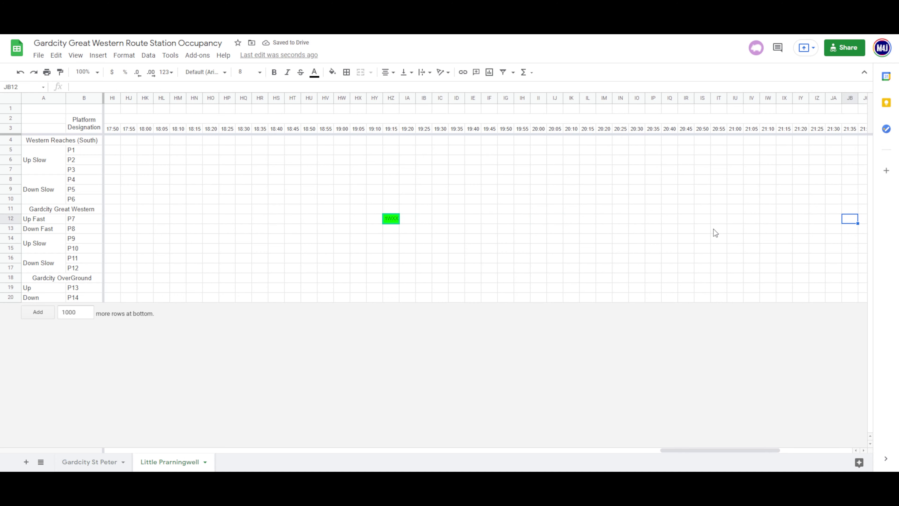
key(Right)
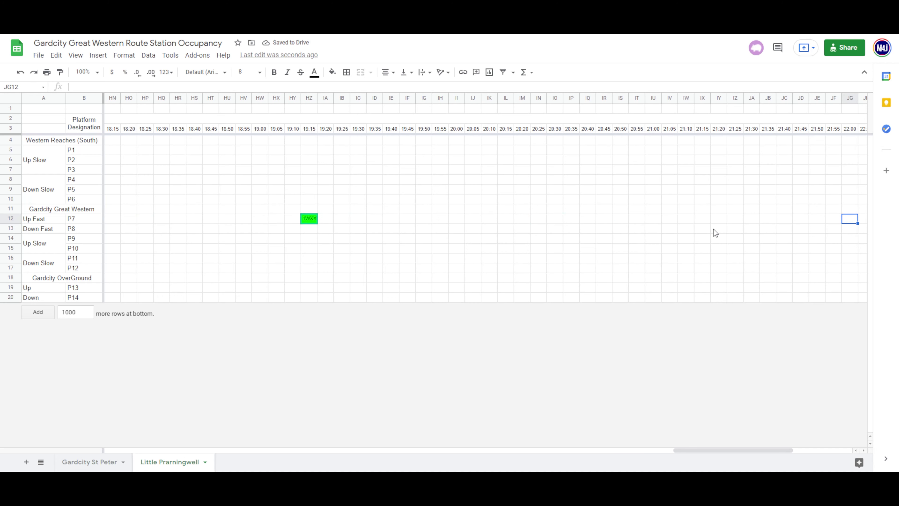
key(Left)
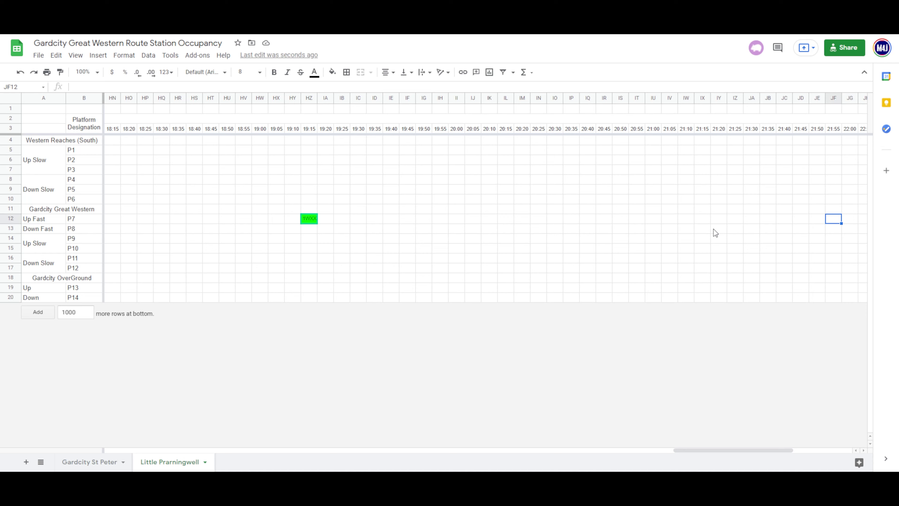
key(Left)
key(Left)
key(Left)
key(Left)
key(Left)
key(Left)
key(Left)
key(Left)
key(Left)
key(Left)
key(Left)
key(Left)
key(Left)
key(Left)
key(Left)
key(Left)
key(Left)
key(Left)
key(Left)
key(Left)
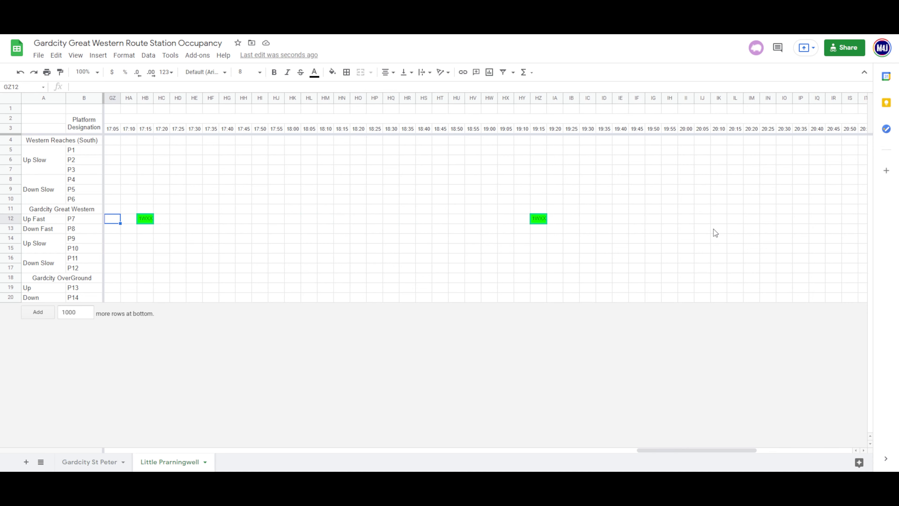
key(Right)
key(Right)
key(Right)
key(Right)
key(Right)
key(Right)
key(Right)
key(Right)
key(Right)
key(Right)
key(Right)
key(Right)
key(Right)
key(Right)
key(Right)
key(Right)
key(Right)
key(Right)
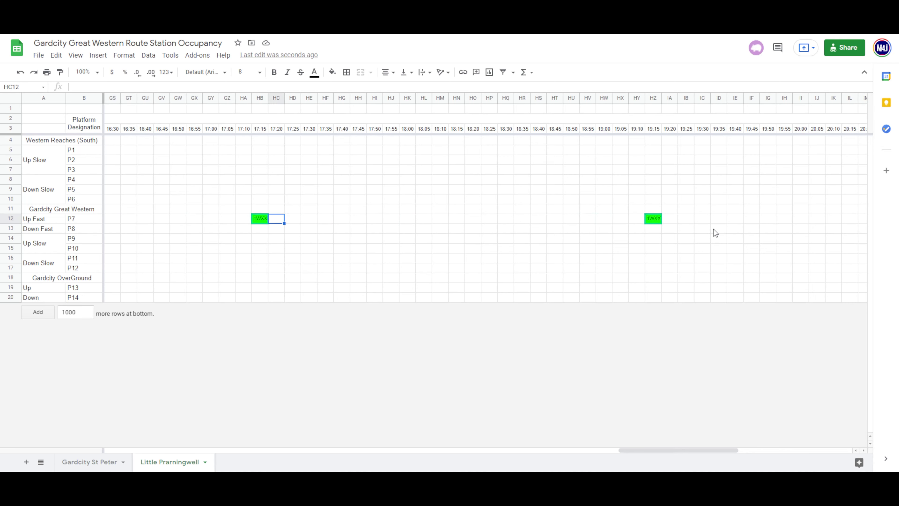
key(Right)
key(Right)
key(Right)
key(Right)
key(Right)
key(Right)
key(Right)
key(Right)
key(Right)
key(Right)
key(Right)
key(Right)
key(Right)
key(Right)
key(Right)
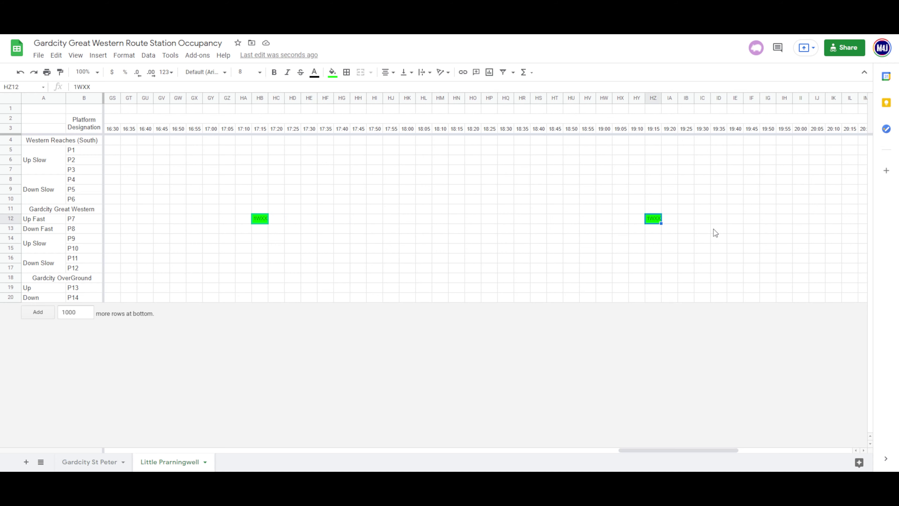
key(Right)
key(Right)
key(Right)
key(Right)
key(Right)
key(Right)
key(Right)
key(Right)
key(Right)
key(Right)
key(Right)
key(Right)
key(Right)
key(Right)
key(Right)
key(Right)
key(Right)
key(Right)
key(Right)
key(Right)
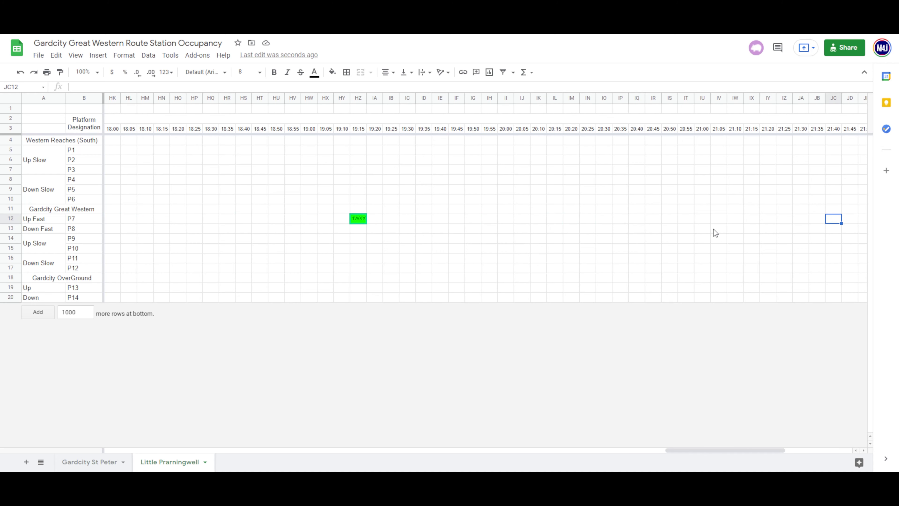
key(Left)
key(Left)
key(Left)
key(Left)
key(Left)
text(1WXX)
key(Right)
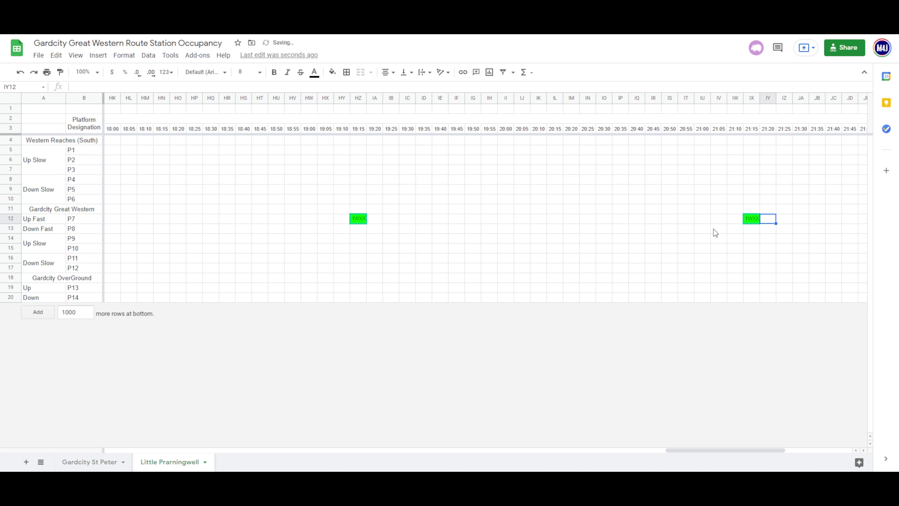
Paste the copied 1WXX cell into the P7 row at 23:15, cell JV12
key(Right)
key(Right)
key(Right)
key(Right)
key(Right)
key(Right)
key(Right)
key(Right)
key(Right)
key(Right)
key(Right)
key(Right)
key(Right)
key(Right)
key(Right)
key(Right)
key(Right)
key(Right)
key(Right)
key(Right)
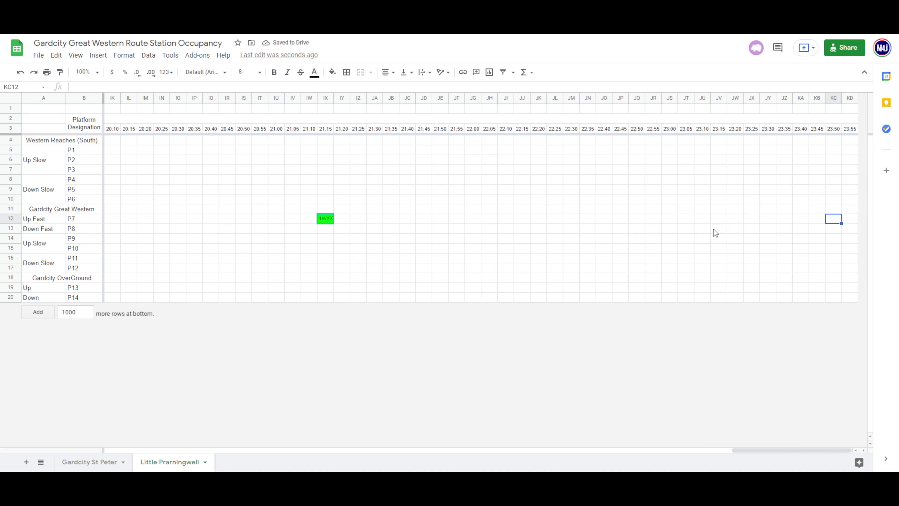
key(Left)
key(Left)
key(Left)
key(Left)
key(Left)
key(Left)
key(Left)
key(Left)
key(Right)
key(ctrl+v)
key(Left)
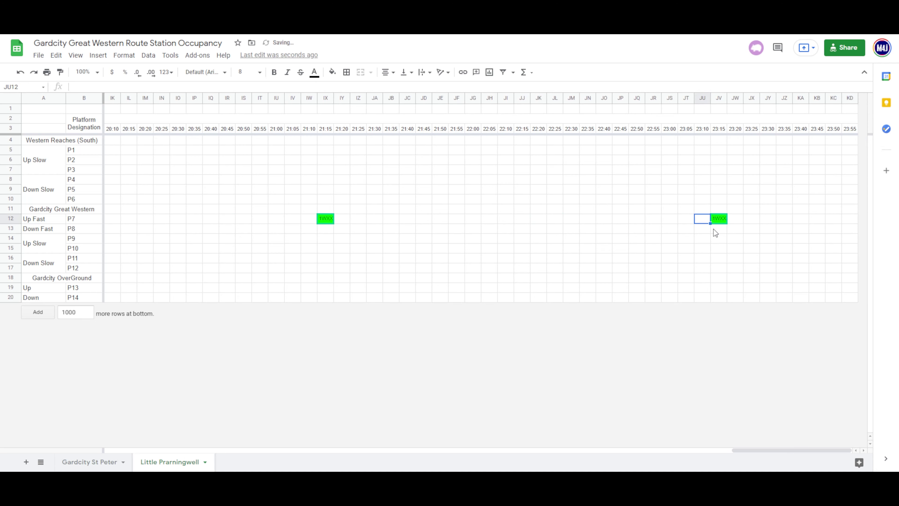
key(Left)
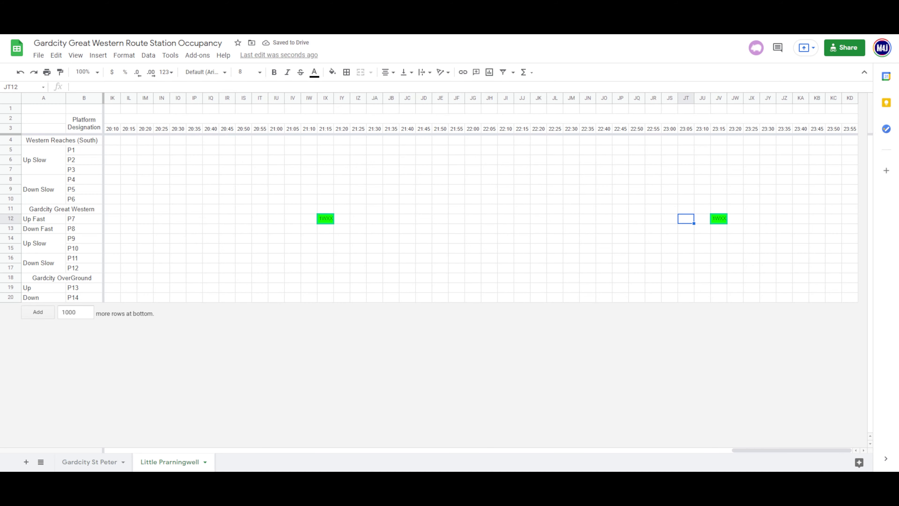
Switch to the Gardcity Great Western Schedules spreadsheet and check the 1WXX return call times at Little Prarningwell in row 43
key(ctrl+Tab)
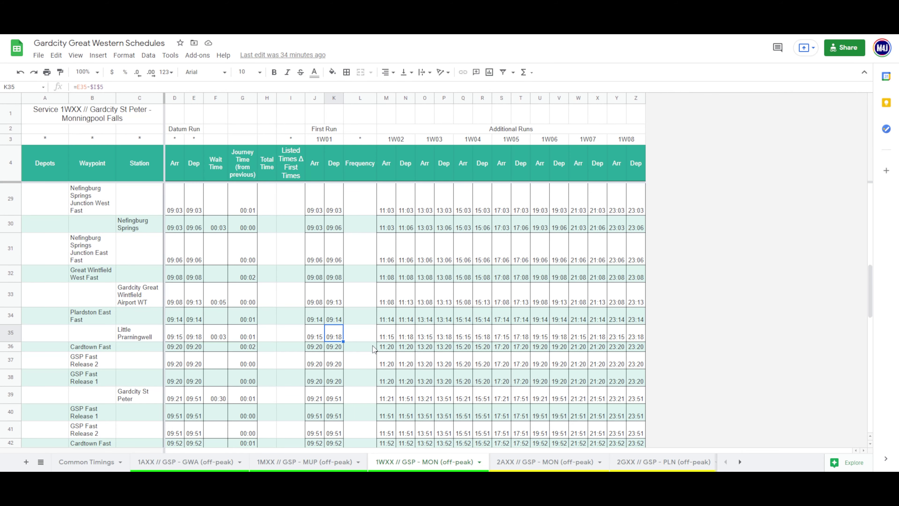
scroll(369, 328, down, 5)
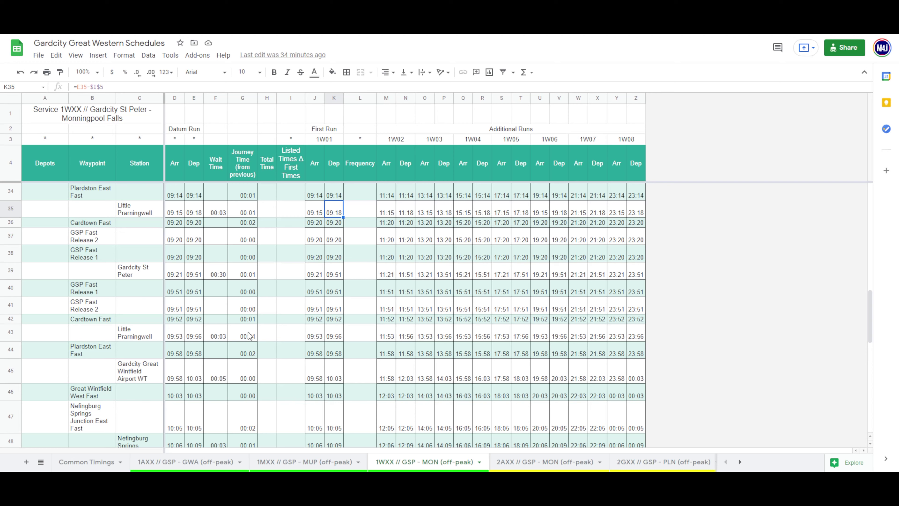
click(182, 336)
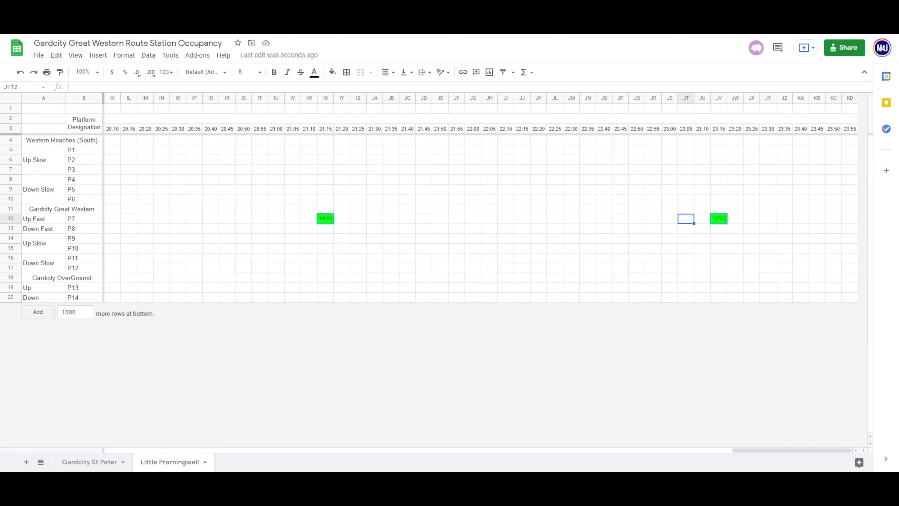
Paste the copied 1WXX cell into the P8 row at 09:50 and merge it with the 09:55 cell, range DQ13:DR13
scroll(365, 225, left, 20)
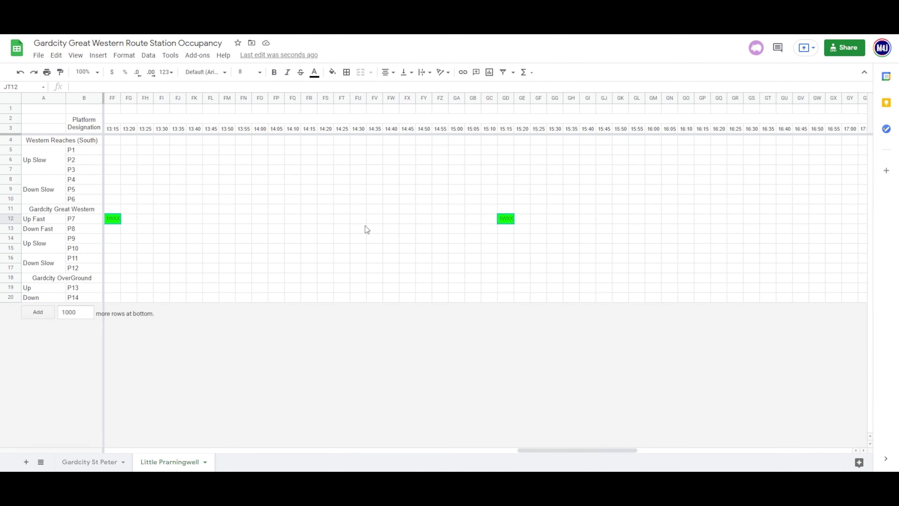
scroll(365, 226, right, 13)
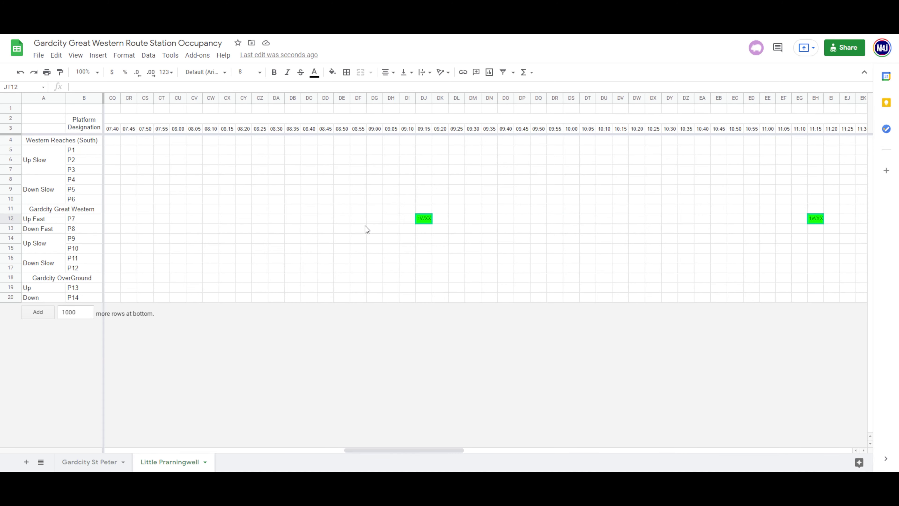
click(439, 229)
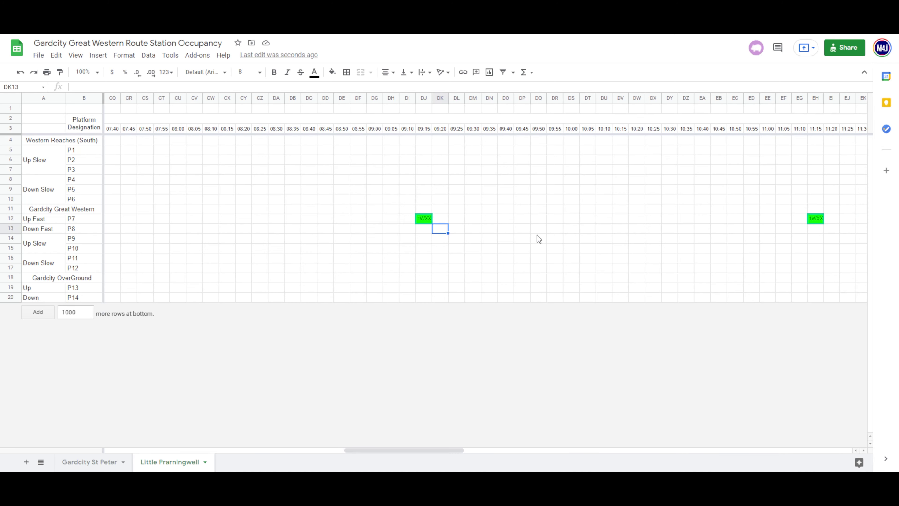
key(Right)
key(Right)
key(Right)
key(Right)
key(Right)
key(Right)
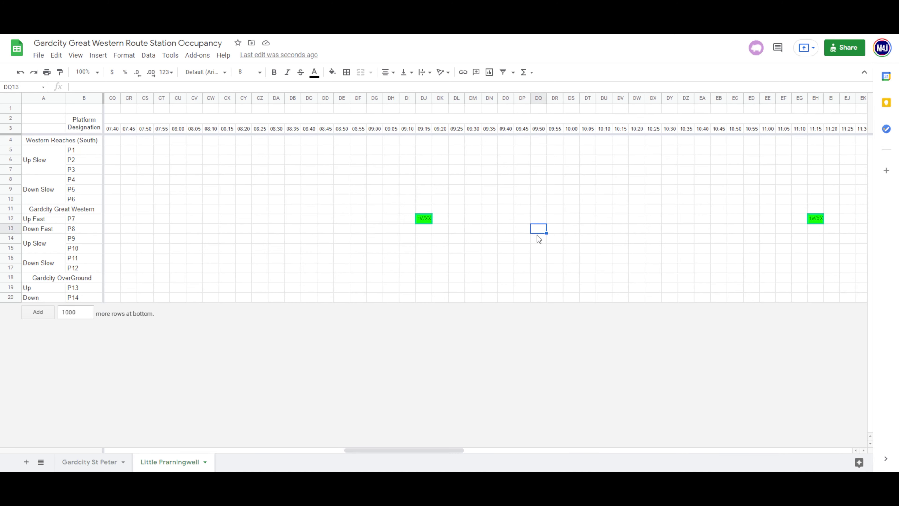
text(1WXX)
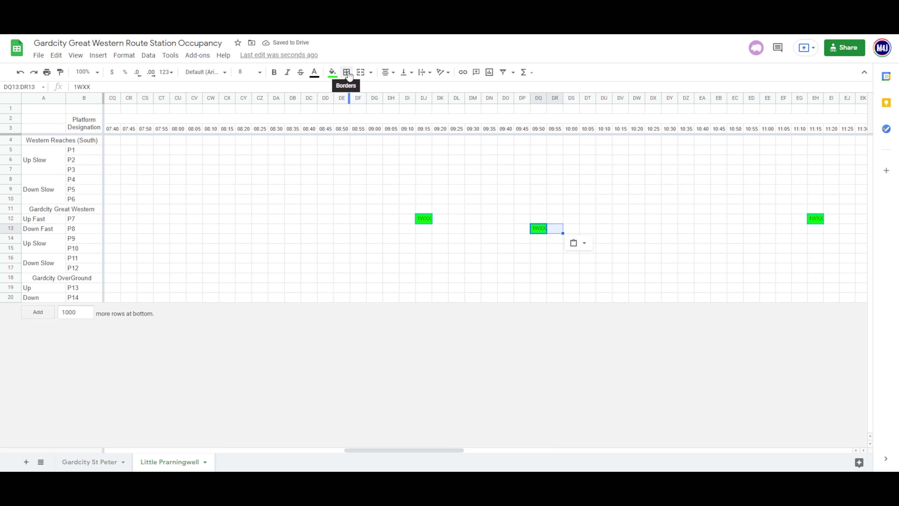
click(360, 72)
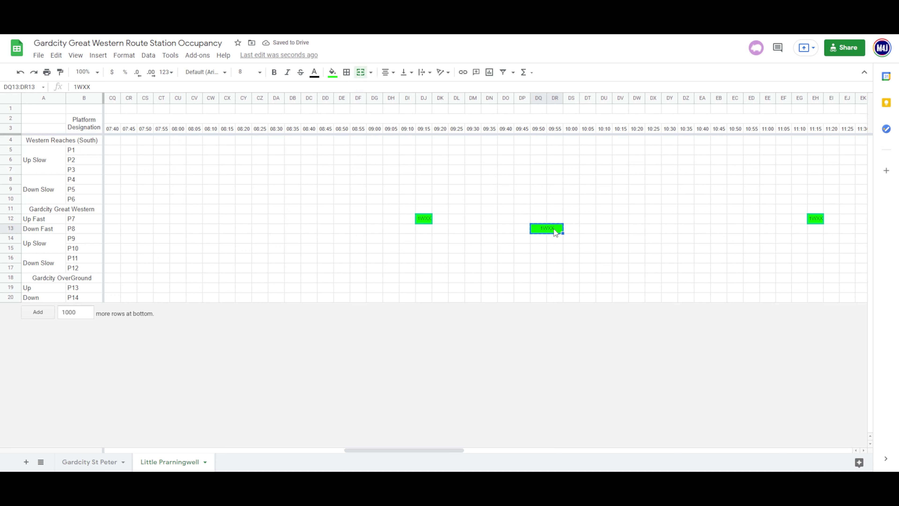
Copy the merged 1WXX block from 09:50 and paste it into the P8 row at 11:50–11:55, cells EO13:EP13
key(ctrl+c)
key(Right)
key(Right)
key(Right)
key(Right)
key(Right)
key(Right)
key(Right)
key(Right)
key(Right)
key(Right)
key(Right)
key(Right)
key(Right)
key(Right)
key(Right)
key(Right)
key(Right)
key(Right)
key(Right)
key(Right)
key(Right)
key(Right)
key(Right)
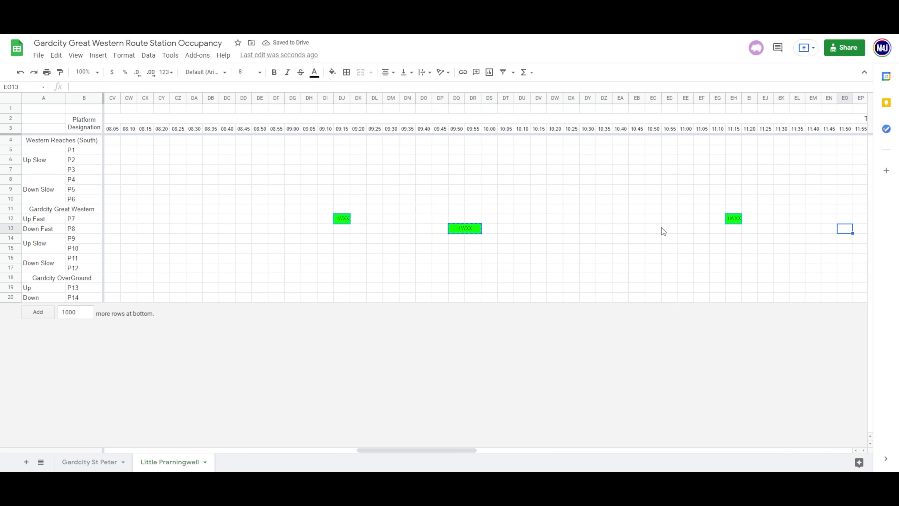
key(ctrl+v)
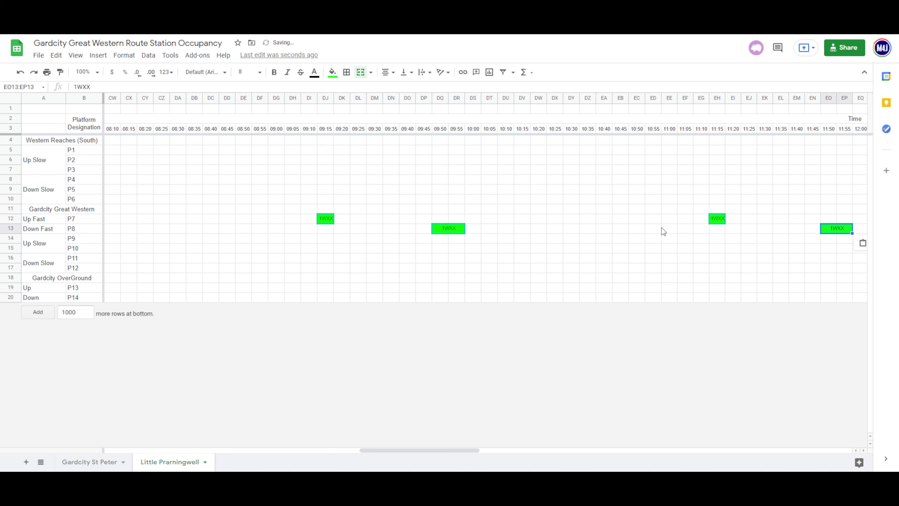
Paste the copied 1WXX block into the P8 row at 13:50–13:55, cells FM13:FN13
key(Right)
key(Right)
key(Right)
key(Right)
key(Right)
key(Right)
key(Right)
key(Right)
key(Right)
key(Right)
key(Right)
key(Right)
key(Right)
key(Right)
key(Right)
key(Right)
key(Right)
key(Right)
key(Right)
key(Right)
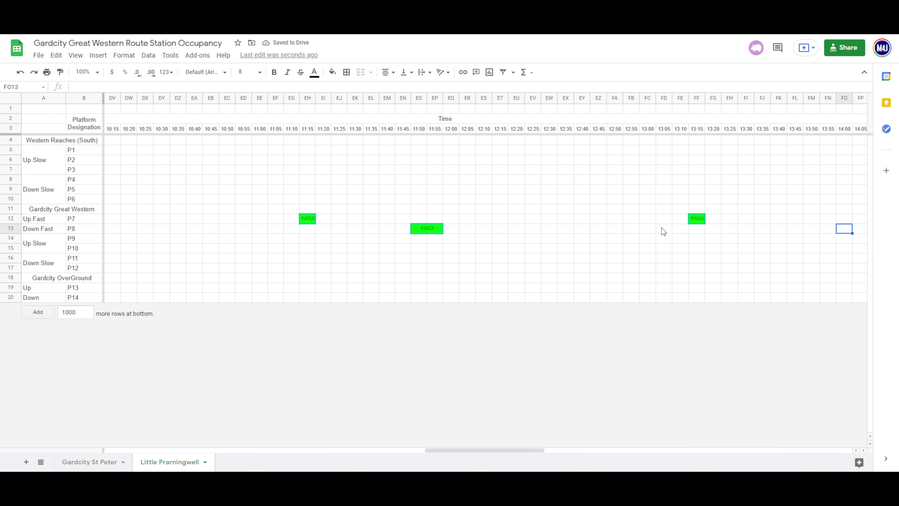
key(Left)
key(Left)
key(Left)
key(Left)
key(Left)
key(Left)
key(Left)
key(Left)
key(Right)
key(Right)
key(Right)
key(Right)
key(Right)
key(Right)
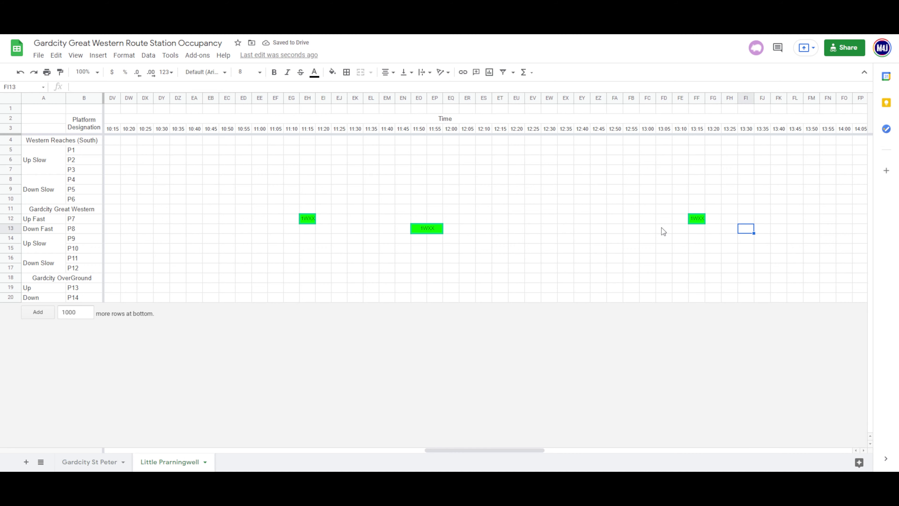
key(Right)
key(ctrl+v)
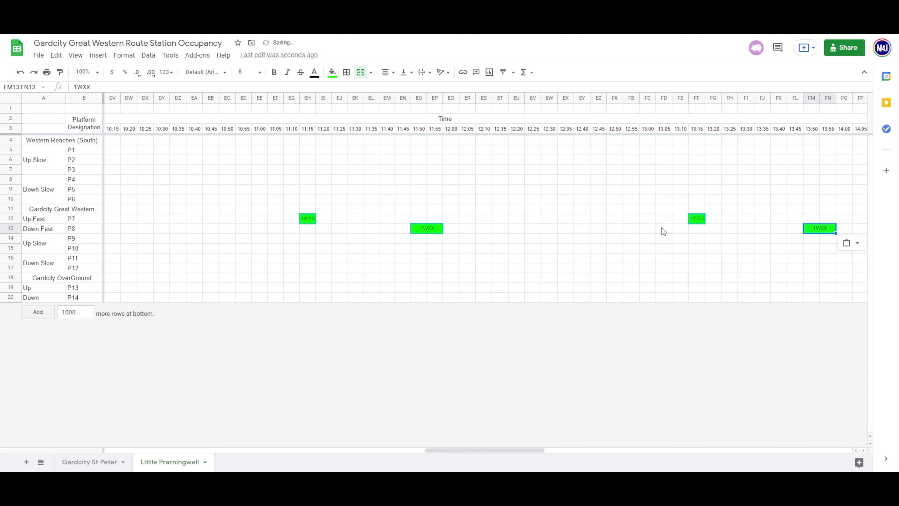
Paste the copied 1WXX block into the P8 row at 15:50–15:55, cells GK13:GL13
key(Right)
key(Right)
key(Right)
key(Right)
key(Right)
key(Right)
key(Right)
key(Right)
key(Right)
key(Right)
key(Right)
key(Right)
key(Right)
key(Right)
key(Right)
key(Right)
key(Right)
key(Right)
key(Right)
key(Right)
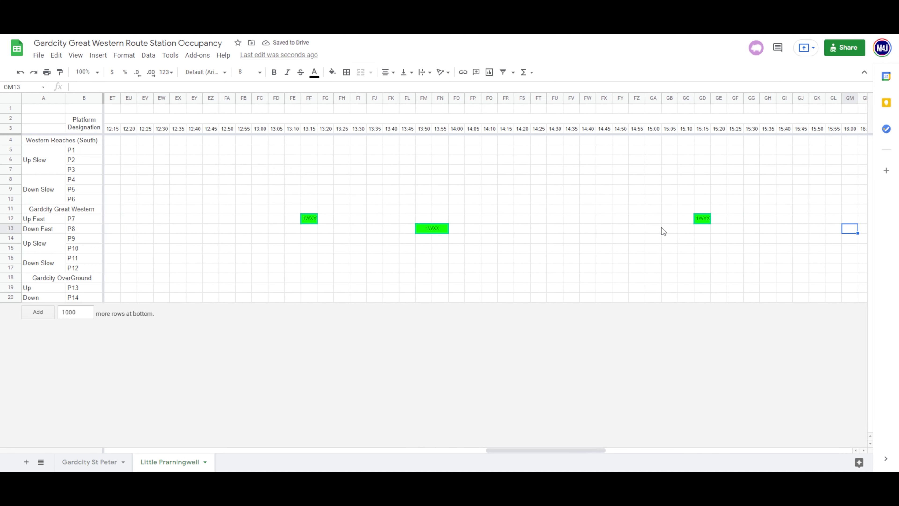
key(Right)
key(Right)
key(Left)
key(Left)
key(Left)
key(Left)
key(Left)
key(Left)
key(Left)
key(Left)
key(Right)
key(Right)
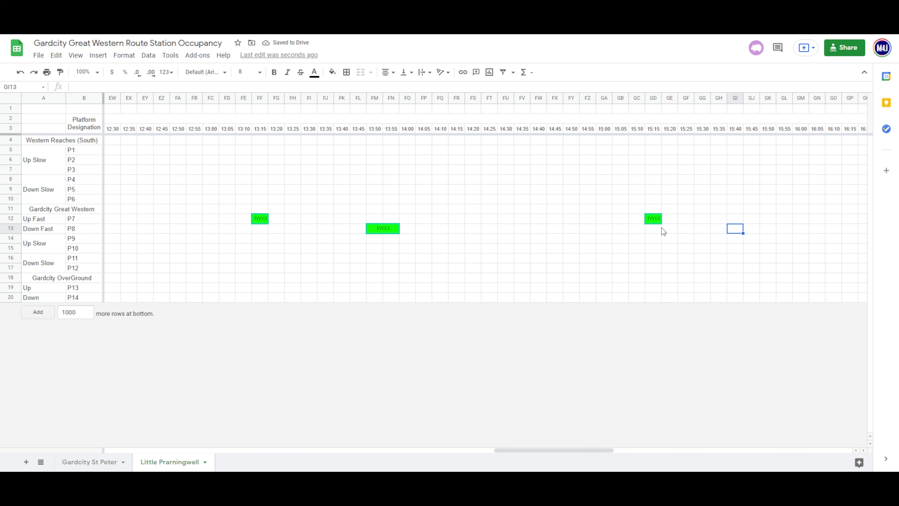
key(Right)
key(Right)
key(ctrl+v)
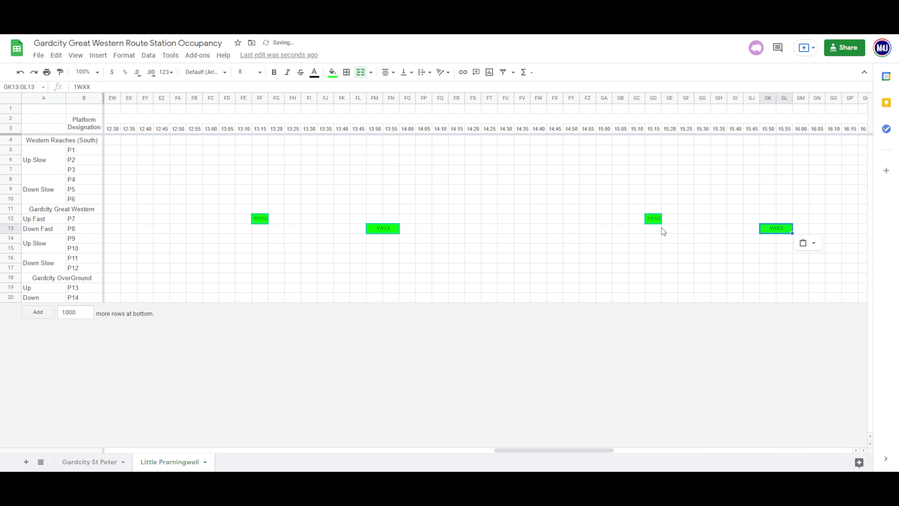
Recheck the return call times in the Gardcity Great Western Schedules spreadsheet and paste the 1WXX block into the P8 row at 17:50–17:55, cells HI13:HJ13
key(ctrl+Tab)
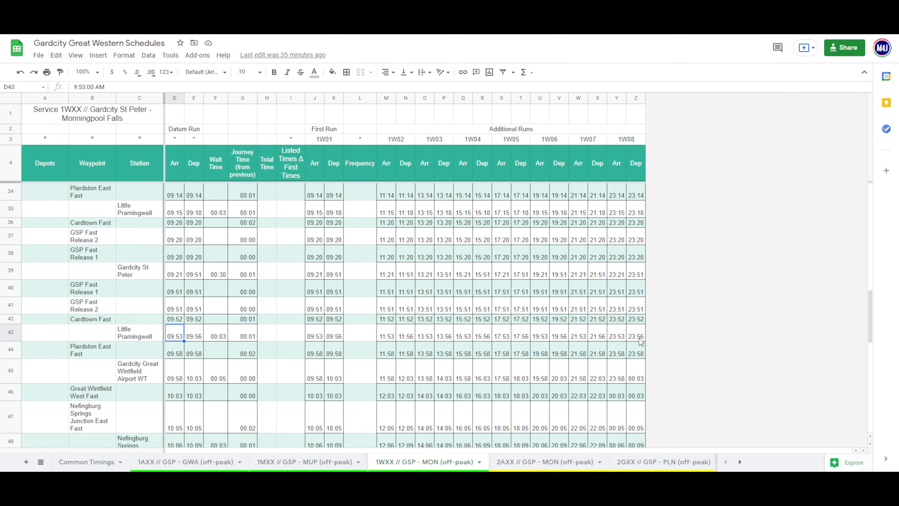
key(ctrl+shift+Tab)
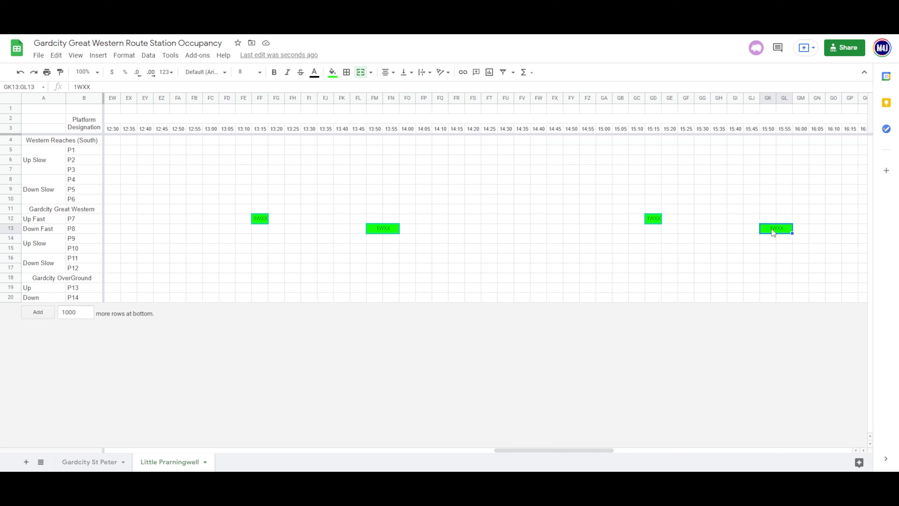
key(Right)
key(Right)
key(Right)
key(Right)
key(Right)
key(Right)
key(Right)
key(Right)
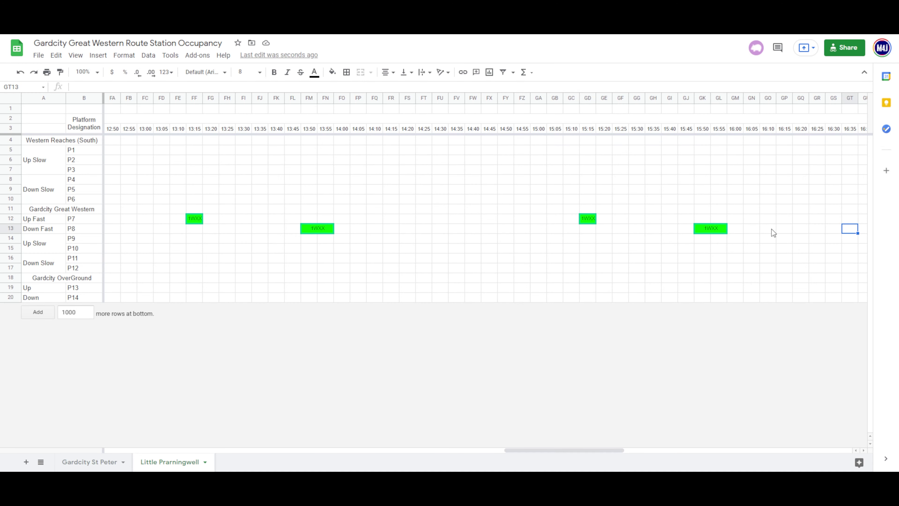
key(Right)
key(Right)
key(Right)
key(Right)
key(Right)
key(Right)
key(Right)
key(Right)
key(Right)
key(Right)
key(Right)
key(Right)
key(Right)
key(Right)
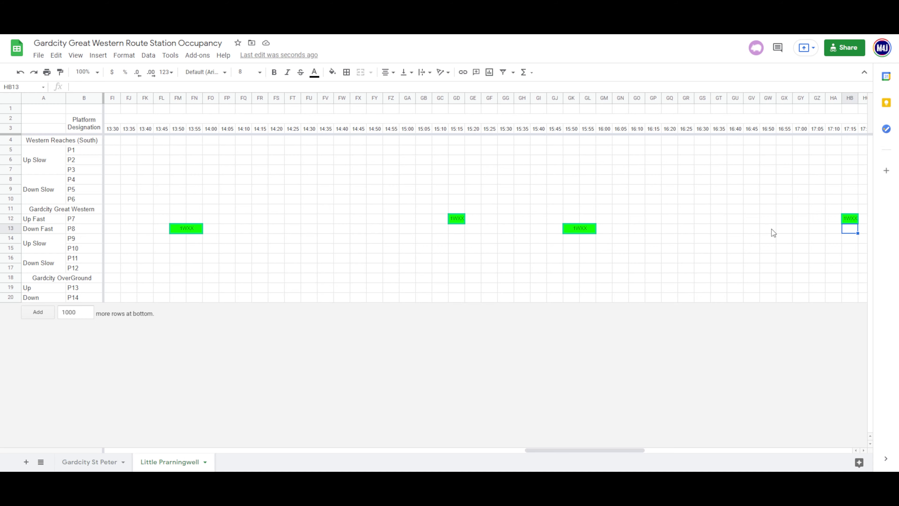
key(Right)
key(Right)
key(shift+Left)
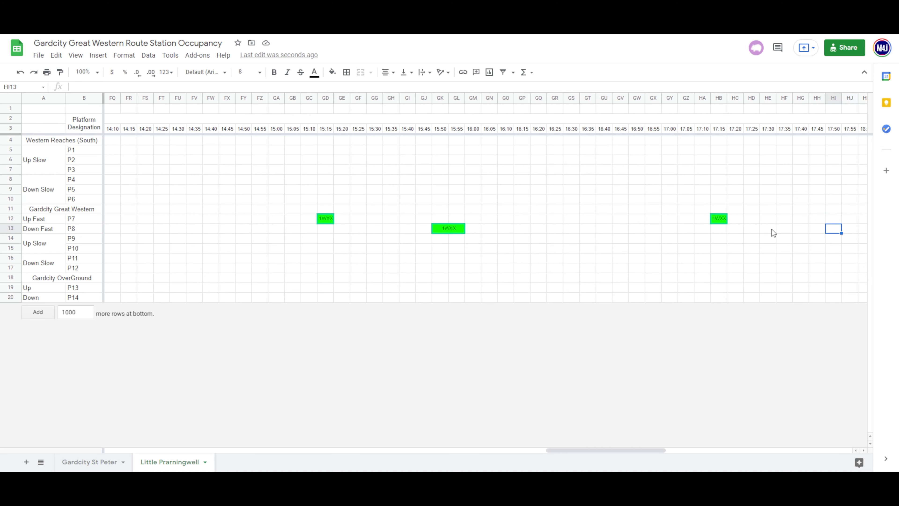
key(ctrl+v)
Paste the copied 1WXX block into the P8 row at 19:50–19:55, cells IG13:IH13
key(Right)
key(Right)
key(Right)
key(Right)
key(Right)
key(Right)
key(Right)
key(Right)
key(Right)
key(Right)
key(Right)
key(Right)
key(Right)
key(Right)
key(Right)
key(Right)
key(Right)
key(Right)
key(Right)
key(Right)
key(Right)
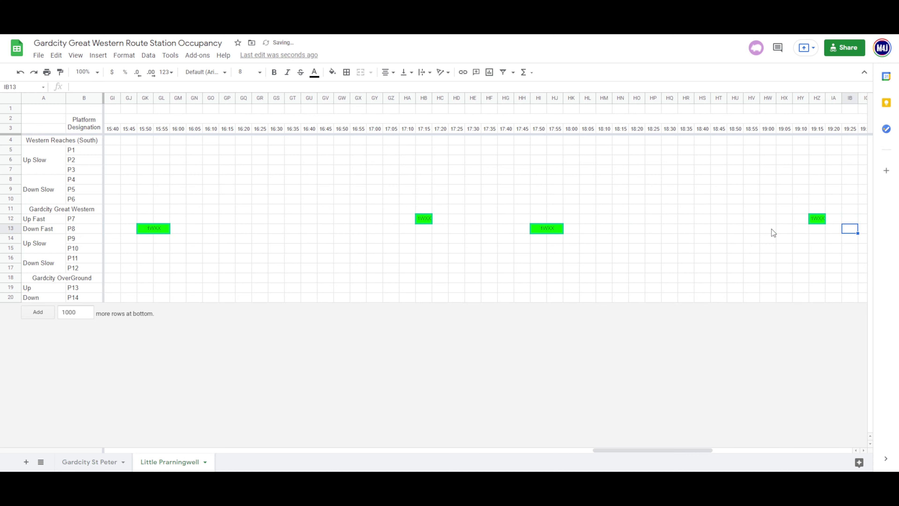
key(ctrl+v)
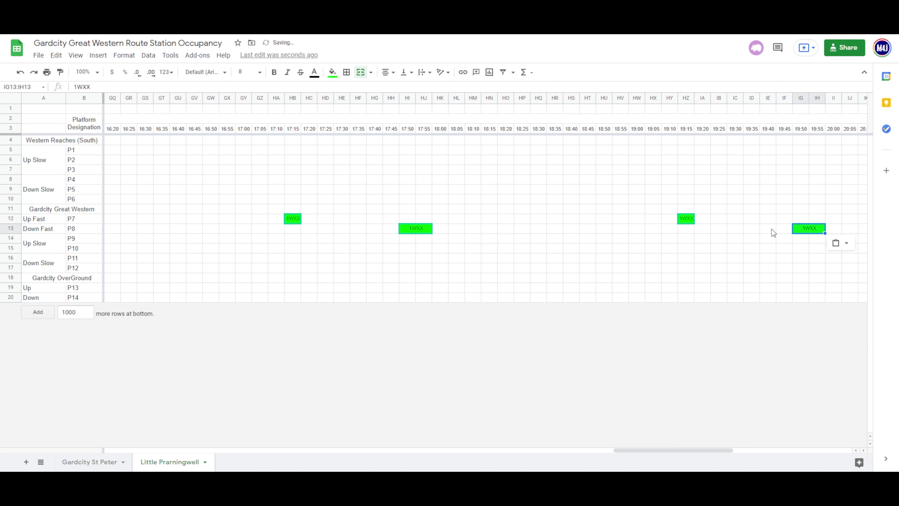
Paste the copied 1WXX block into the P8 row at 21:50–21:55, cells JE13:JF13
key(Right)
key(Right)
key(Right)
key(Right)
key(Right)
key(Right)
key(Right)
key(Right)
key(Right)
key(Right)
key(Right)
key(Right)
key(Right)
key(Right)
key(Right)
key(Right)
key(Right)
key(Right)
key(Right)
key(Right)
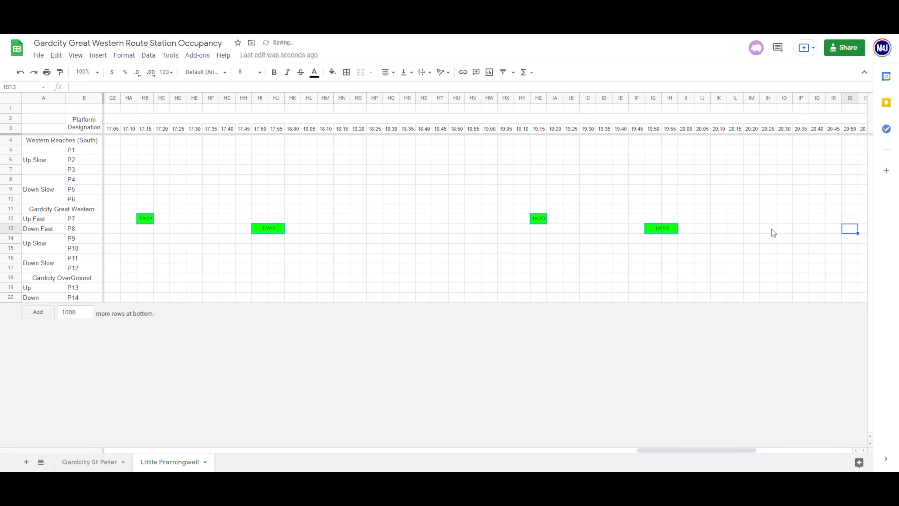
key(Left)
key(Left)
key(Left)
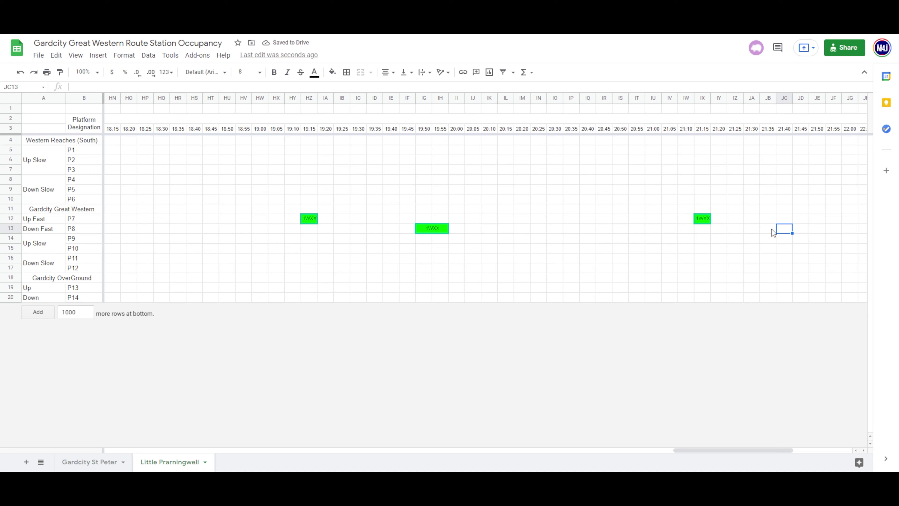
key(Right)
key(Right)
key(ctrl+v)
Paste the copied 1WXX block into the P8 row at 23:50–23:55, cells KC13:KD13
key(Right)
key(Right)
key(Right)
key(Right)
key(Right)
key(Right)
key(Right)
key(Right)
key(Right)
key(Right)
key(Right)
key(Right)
key(Right)
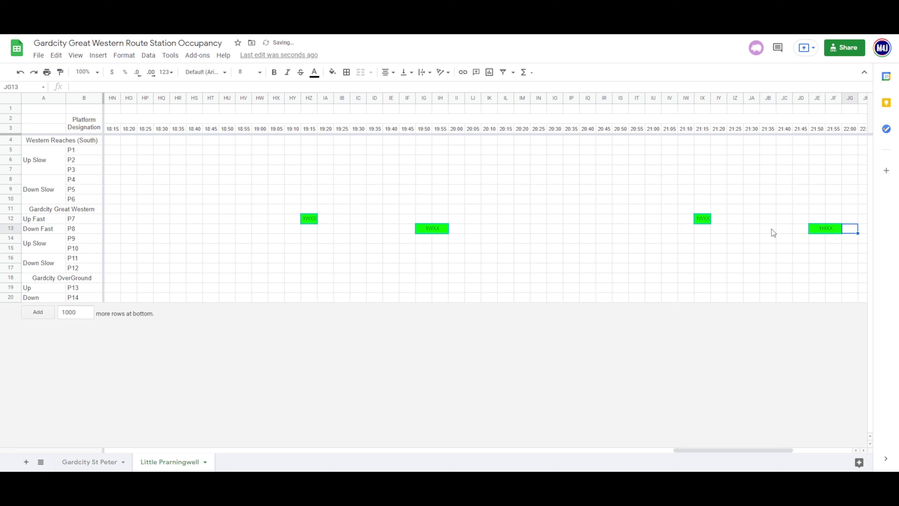
key(Right)
key(Right)
key(Right)
key(Right)
key(Right)
key(Right)
key(Right)
key(Right)
key(Right)
key(Right)
key(Right)
key(Left)
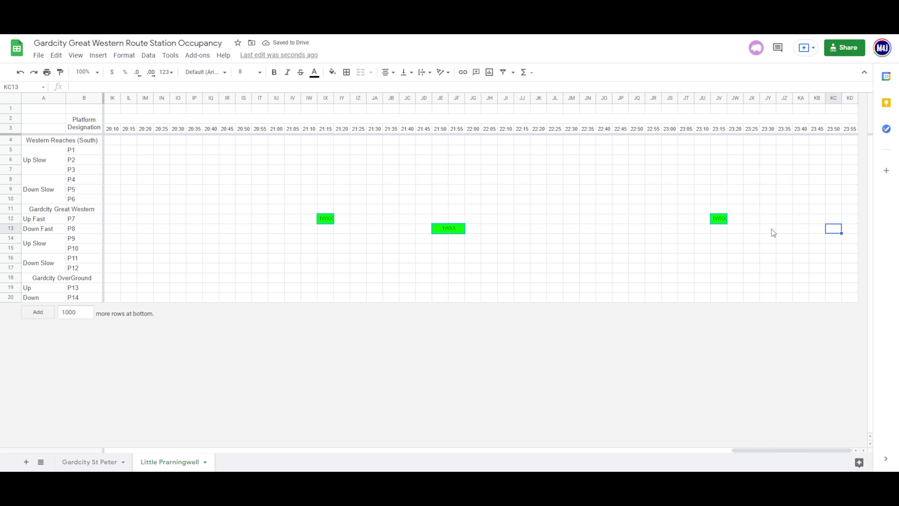
key(ctrl+v)
Review the pasted 1WXX blocks on P7 and P8 from the end of the day back to late morning
key(Left)
key(Left)
key(Left)
key(Left)
key(Left)
key(Left)
key(Left)
key(Left)
key(Left)
key(Left)
key(Left)
key(Left)
key(Left)
key(Left)
key(Left)
key(Left)
key(Left)
key(Left)
key(Left)
key(Left)
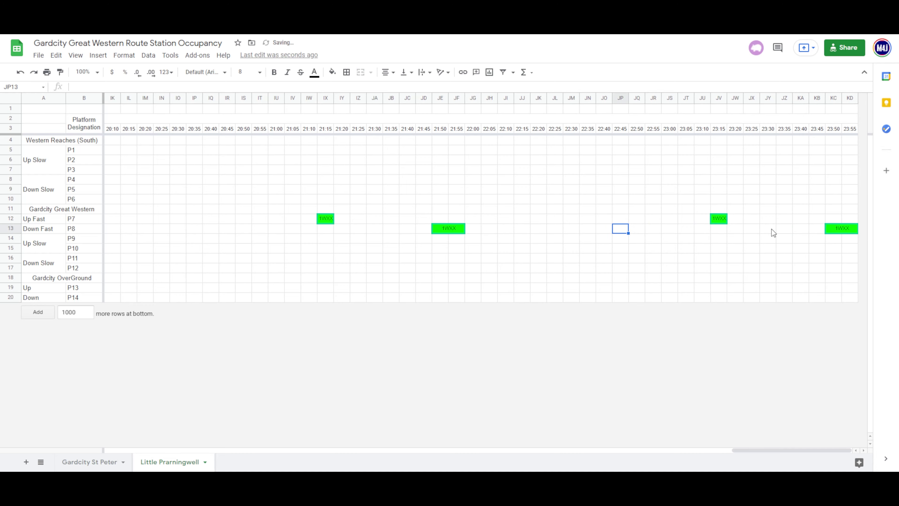
key(Left)
key(Left)
key(Left)
key(Left)
key(Left)
key(Left)
key(Left)
key(Left)
key(Left)
key(Left)
key(Left)
key(Left)
key(Left)
key(Left)
key(Left)
key(Left)
key(Left)
key(Left)
key(Left)
key(Left)
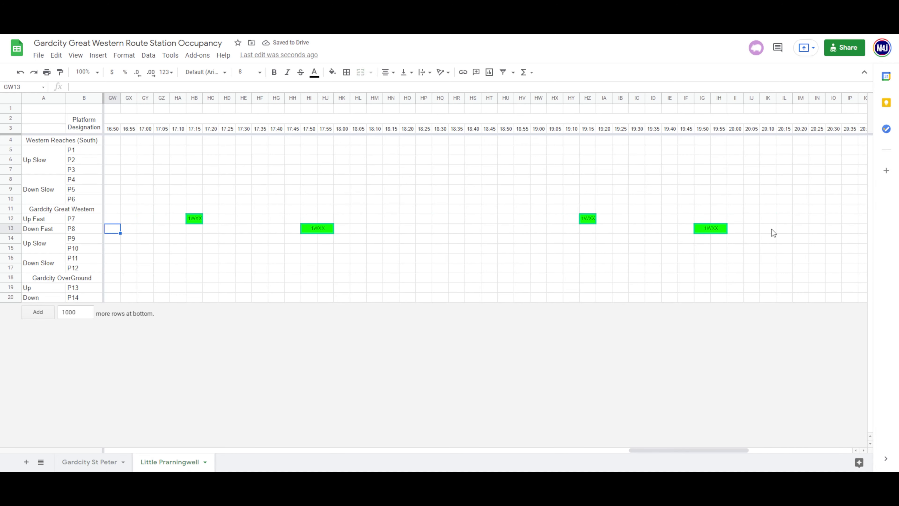
key(Left)
key(Left)
key(Left)
key(Left)
key(Left)
key(Left)
key(Left)
key(Left)
key(Left)
key(Left)
key(Left)
key(Left)
key(Left)
key(Left)
key(Left)
key(Left)
key(Left)
key(Left)
key(Left)
key(Left)
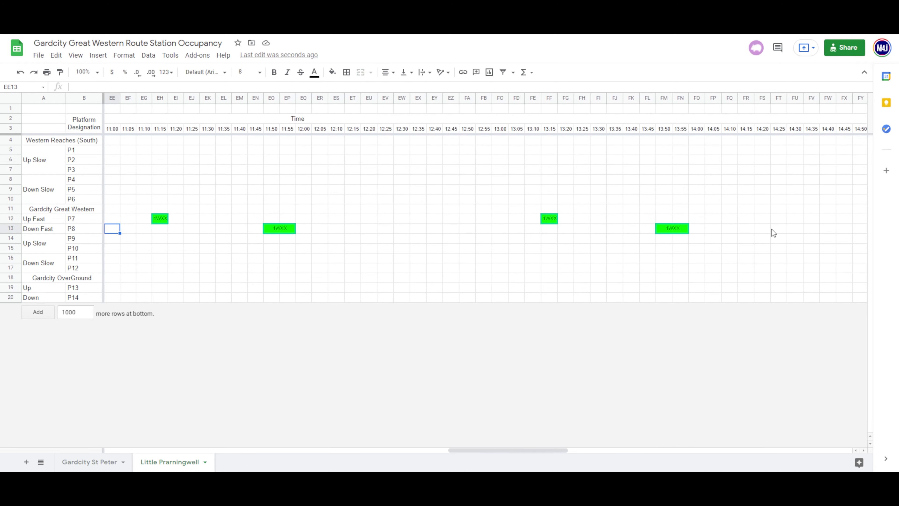
key(Left)
key(Left)
key(Left)
key(Left)
key(Left)
key(Left)
key(Right)
key(Right)
key(Right)
key(Right)
key(Right)
key(Right)
key(Right)
key(Right)
key(Right)
key(Right)
key(Right)
key(Right)
key(Right)
key(Right)
key(Right)
key(Right)
key(Right)
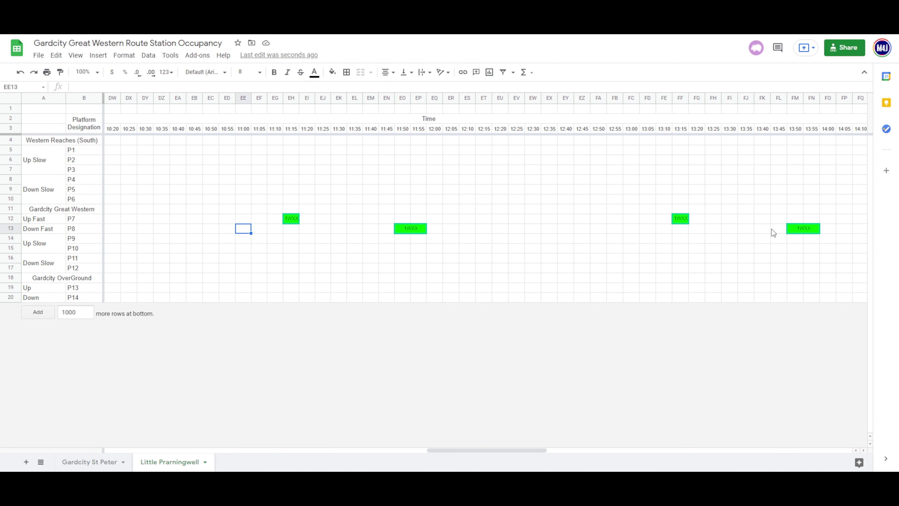
key(Right)
key(Left)
key(Left)
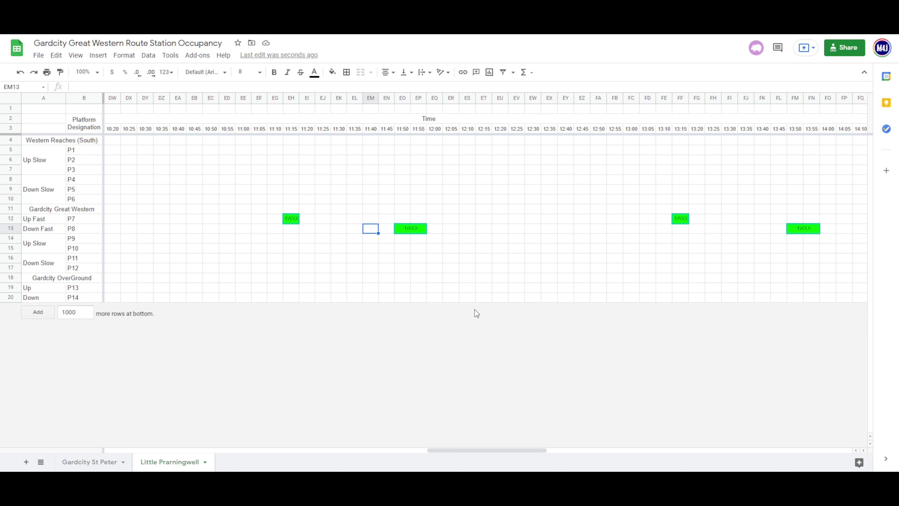
key(Left)
key(Left)
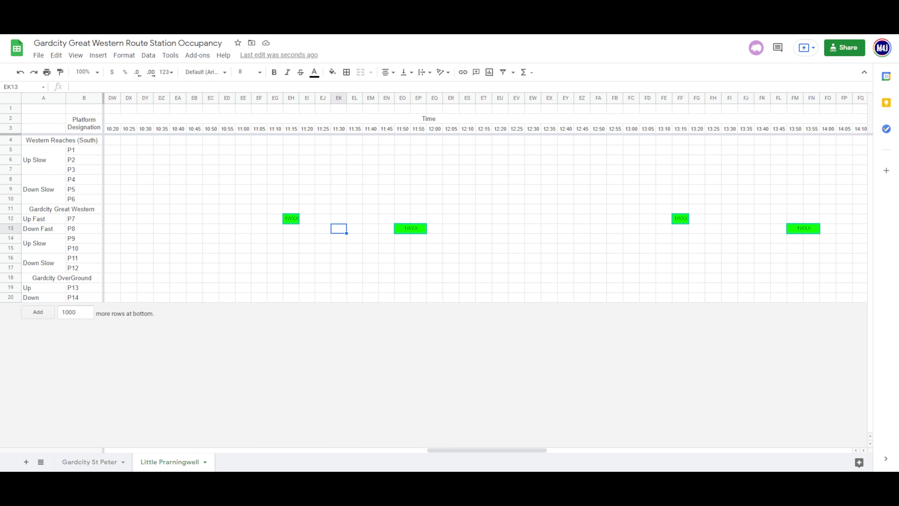
Check Little Prarningwell's first-run return call in row 54 of the 2AXX // GSP - MON (off-peak) sheet in the Gardcity Great Western Schedules spreadsheet
key(ctrl+Tab)
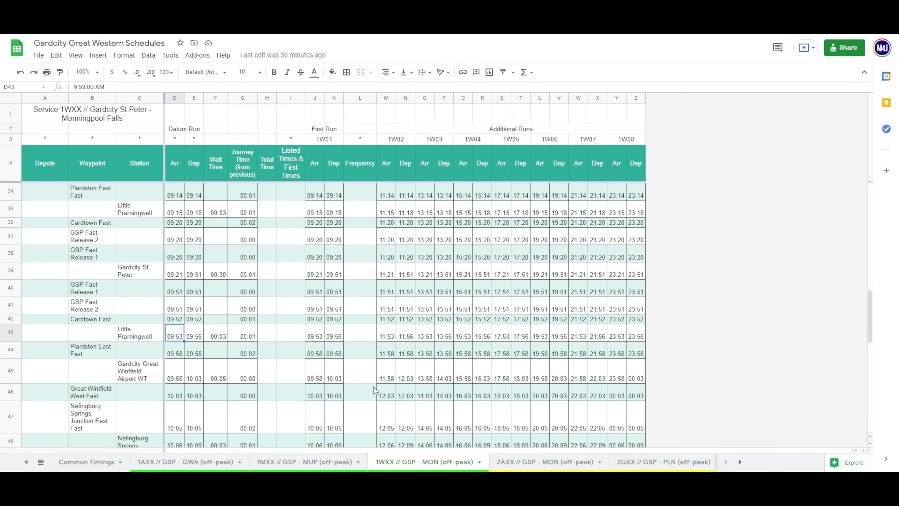
click(528, 462)
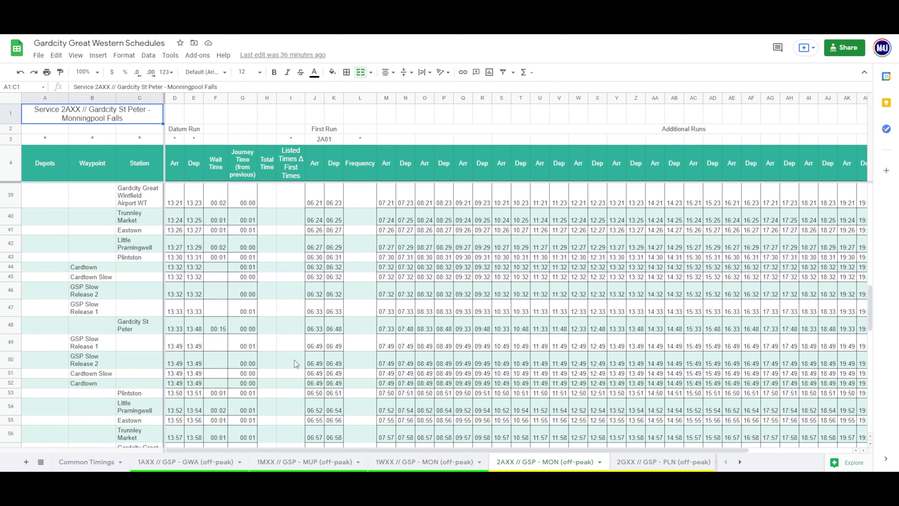
click(319, 409)
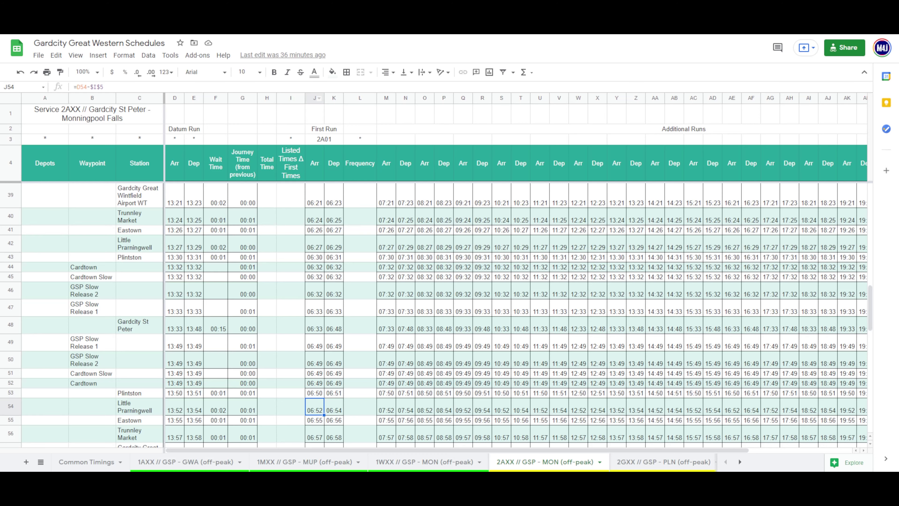
key(ctrl+Tab)
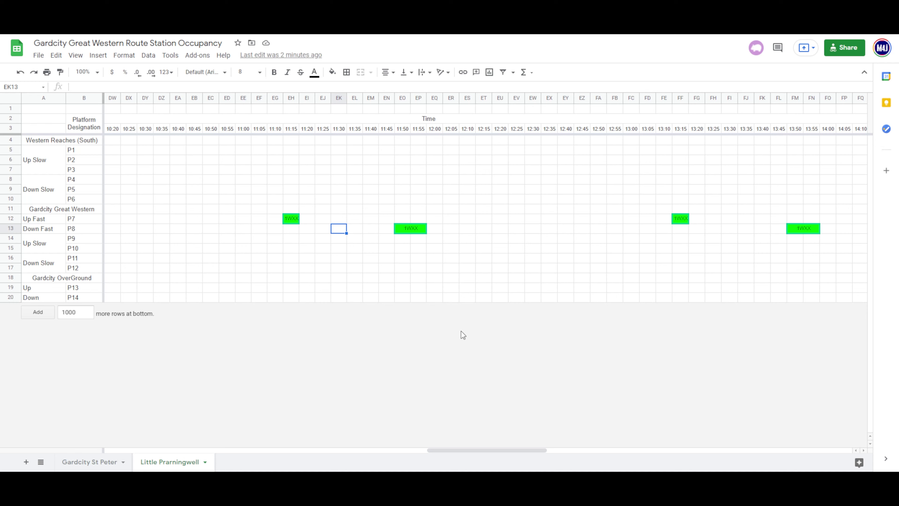
Find the 12:10 slot in the P9 row and check Little Prarningwell's first-run 2AXX arrival in row 42 of the Schedules spreadsheet
click(382, 242)
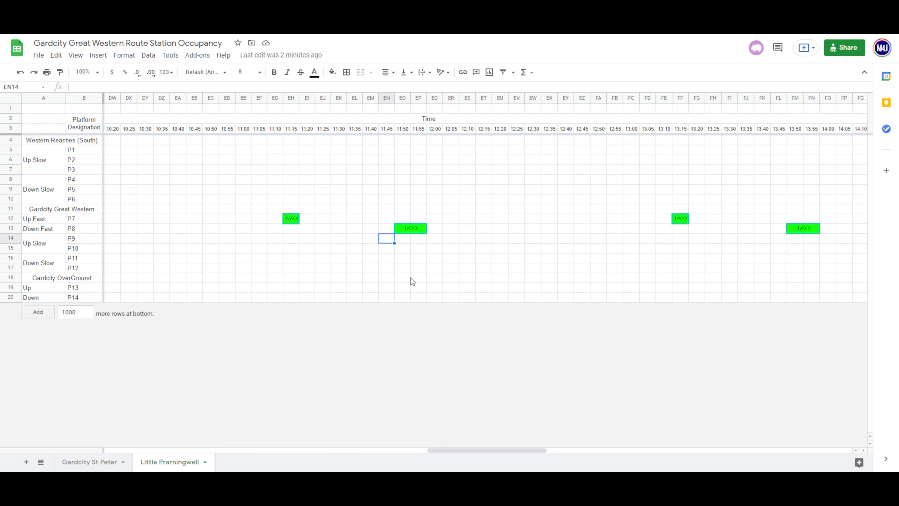
key(Right)
key(Right)
key(Right)
key(Right)
key(Right)
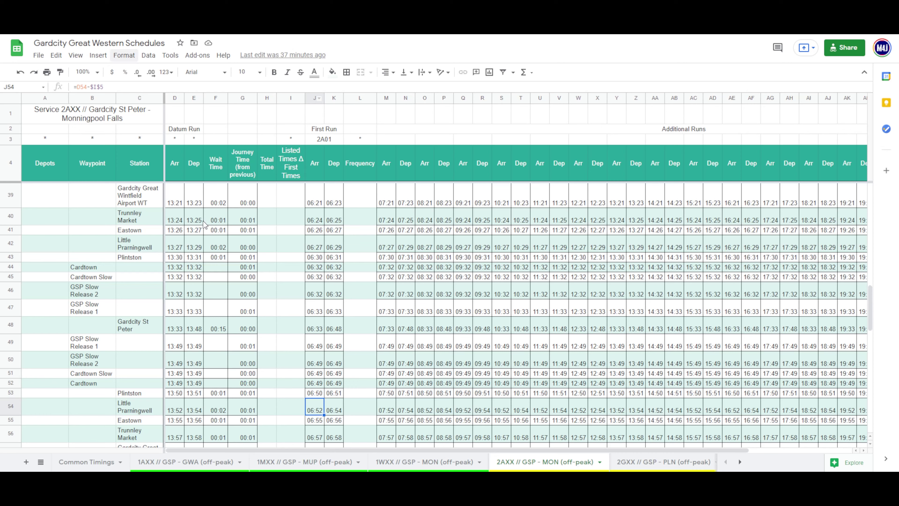
click(313, 247)
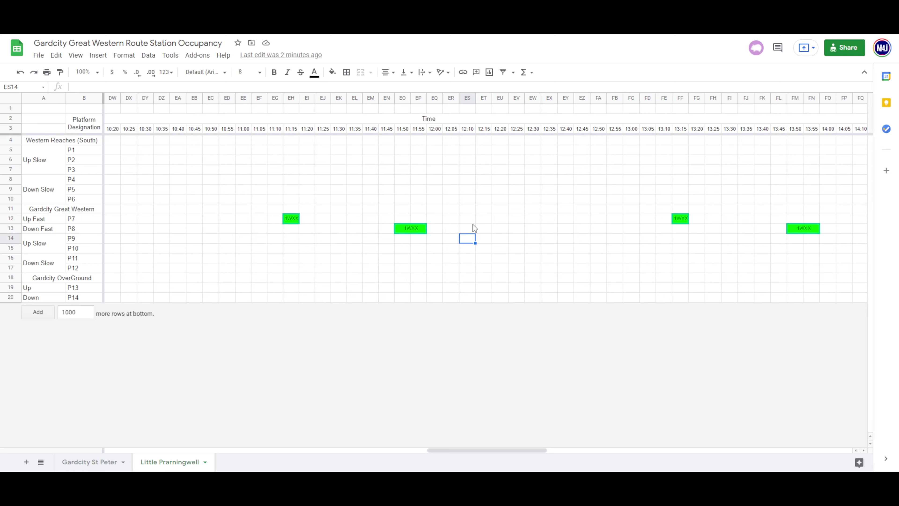
Enter 2AXX in the P9 row at 06:25, cell CB14, of the Little Prarningwell occupancy sheet
key(Left)
key(Left)
key(Left)
key(Left)
key(Left)
key(Left)
key(Left)
key(Left)
key(Left)
key(Left)
key(Left)
key(Left)
key(Left)
key(Left)
key(Left)
key(Left)
key(Left)
key(Left)
key(Left)
key(Left)
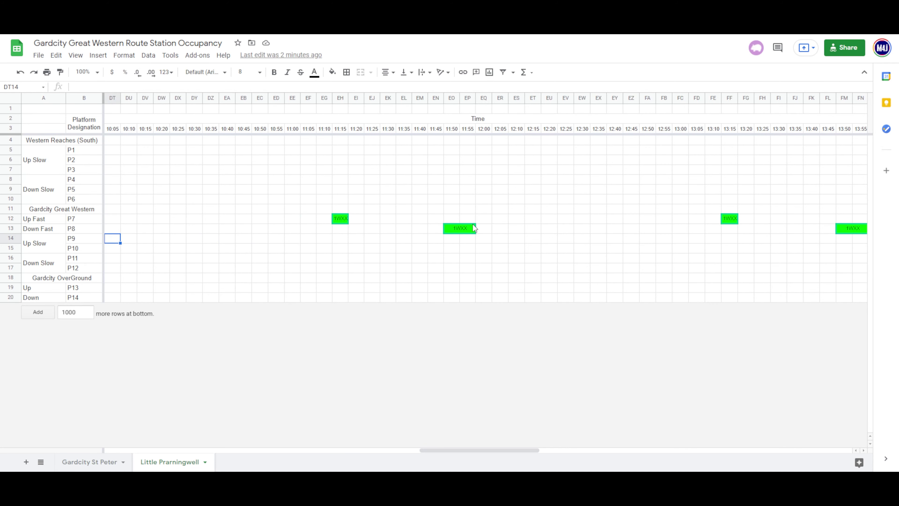
key(Left)
key(Left)
key(Left)
key(Left)
key(Left)
key(Left)
key(Left)
key(Left)
key(Left)
key(Left)
key(Left)
key(Left)
key(Left)
key(Left)
key(Left)
key(Left)
key(Left)
key(Left)
key(Left)
key(Left)
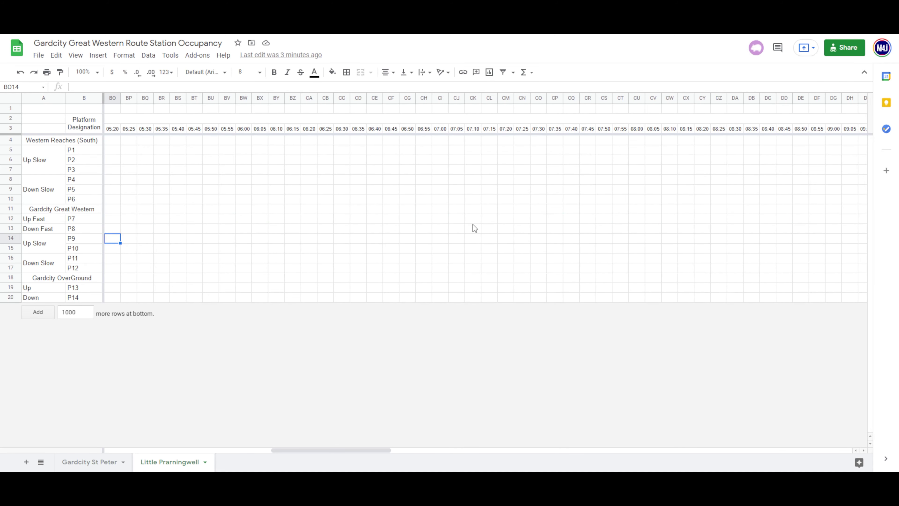
key(Right)
key(Right)
key(Right)
key(Right)
key(Right)
key(Right)
key(Right)
key(Right)
key(Right)
key(Right)
key(Right)
key(Right)
key(Left)
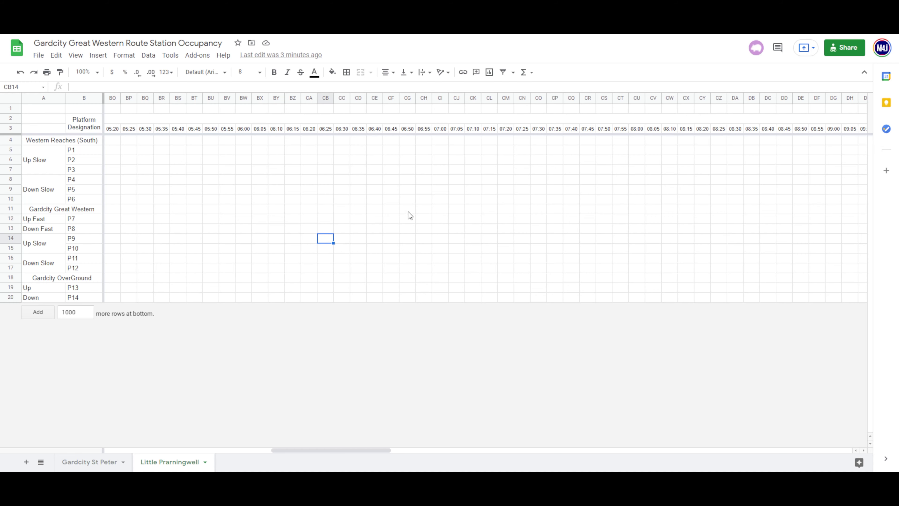
text(2AXX)
key(Tab)
key(Left)
Fill the 06:25 2AXX cell on P9 with yellow and apply borders on all sides
click(331, 72)
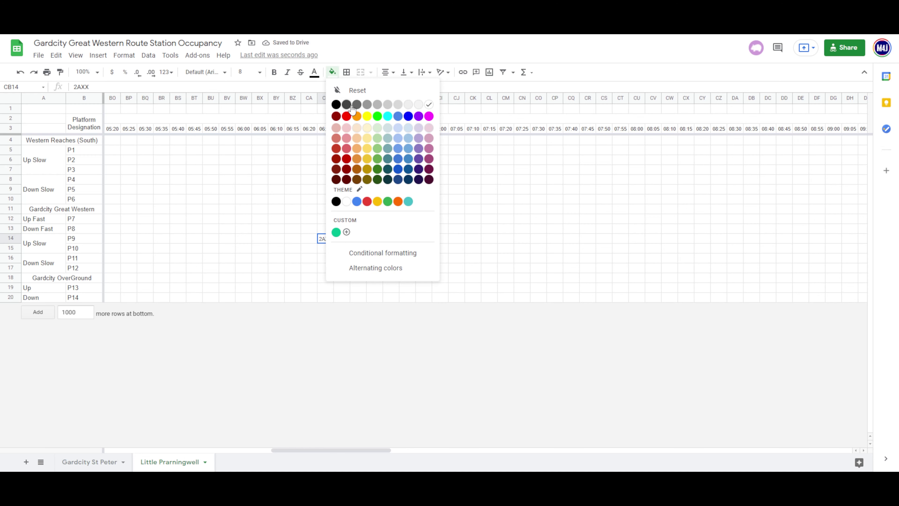
click(365, 115)
click(346, 73)
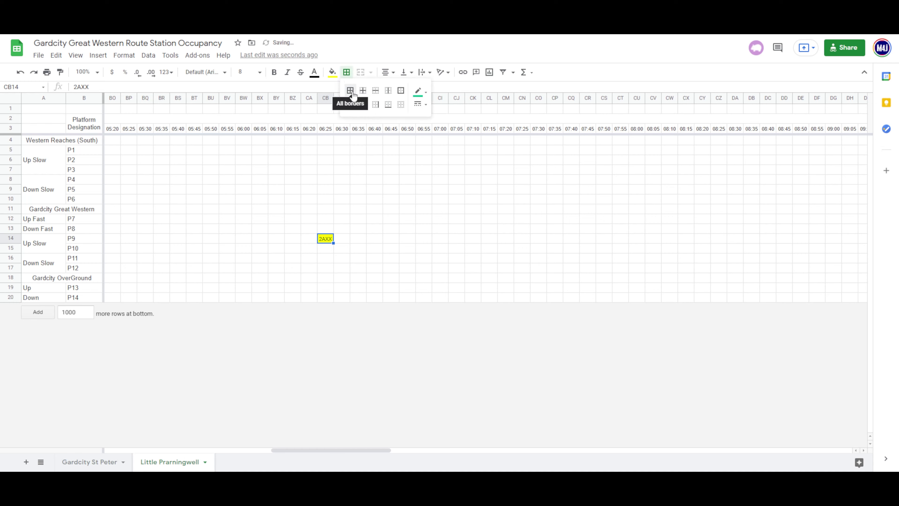
click(350, 90)
click(340, 238)
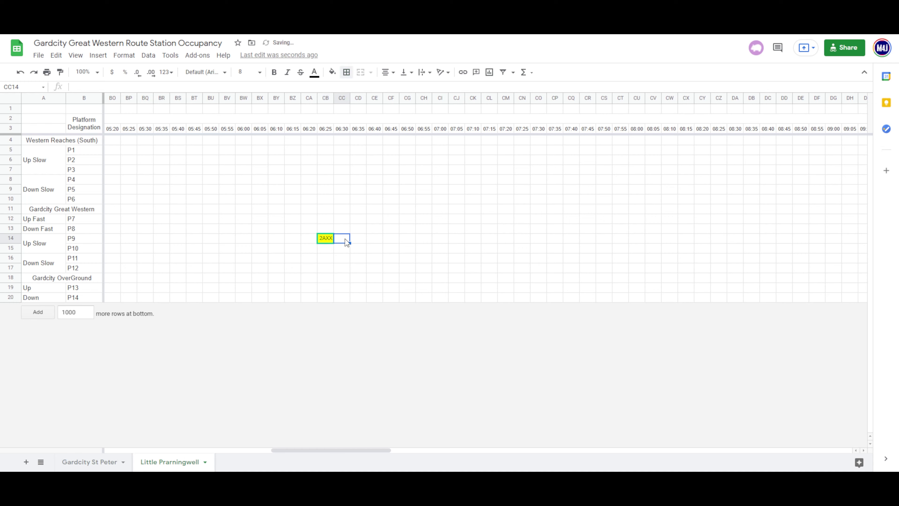
Copy the 06:25 2AXX block and check Little Prarningwell's additional-run arrivals in row 42 of the Schedules spreadsheet's 2AXX sheet
click(324, 239)
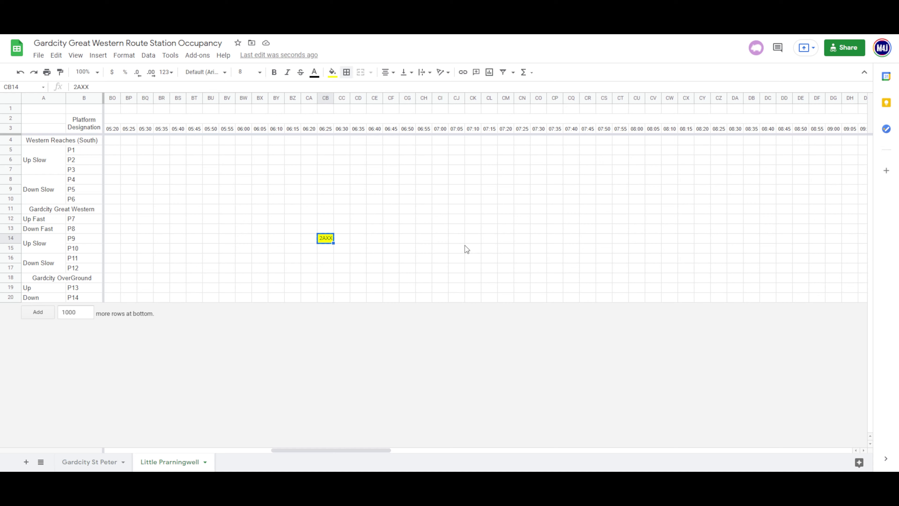
key(Right)
key(Right)
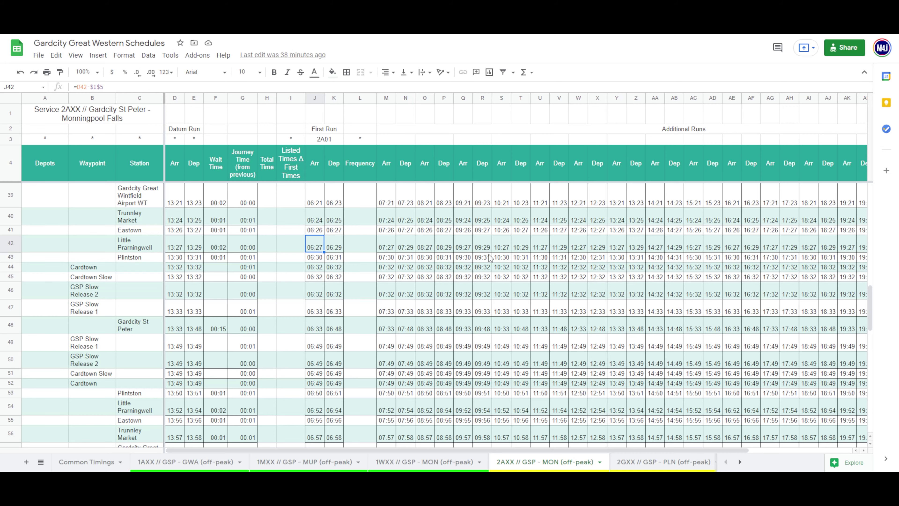
scroll(490, 258, right, 5)
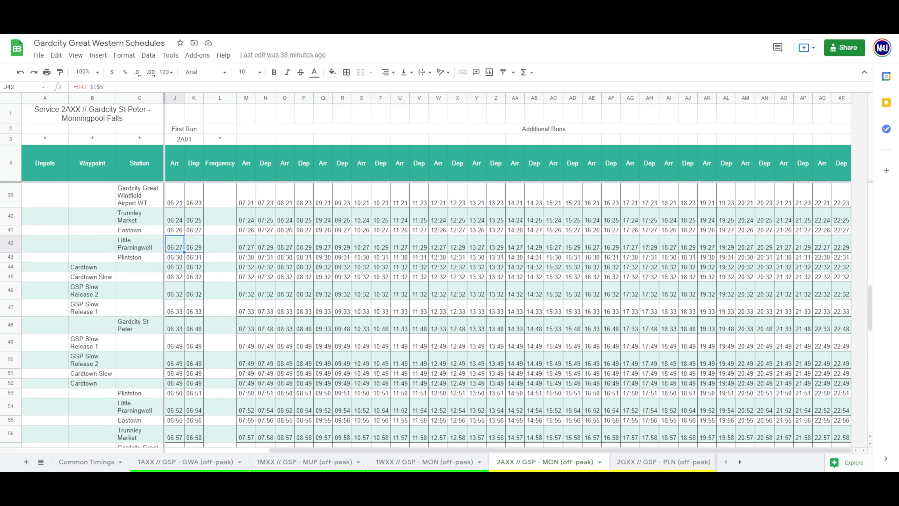
Return to the Station Occupancy spreadsheet and paste the copied 2AXX block into the P9 row at 07:25, cell CN14
key(ctrl+Tab)
key(Right)
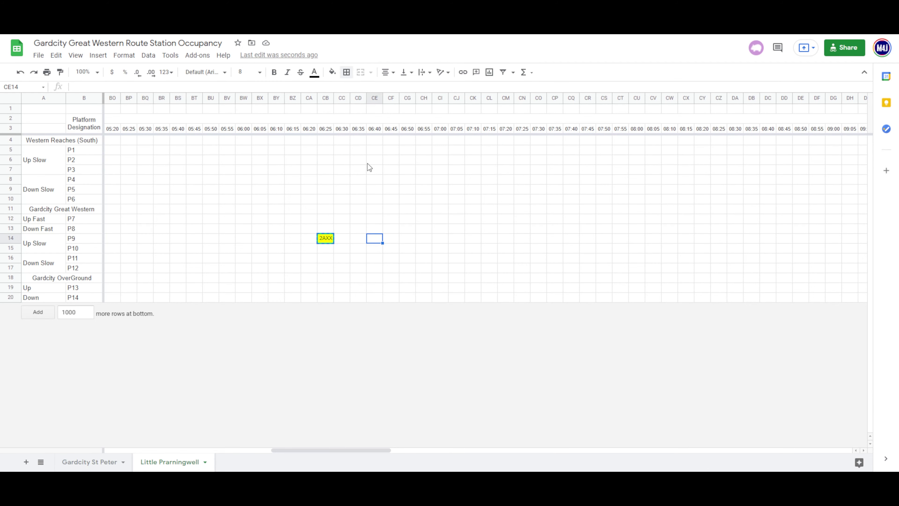
key(Right)
key(Right)
key(Right)
key(Right)
key(Right)
key(Right)
key(Right)
key(Right)
key(Right)
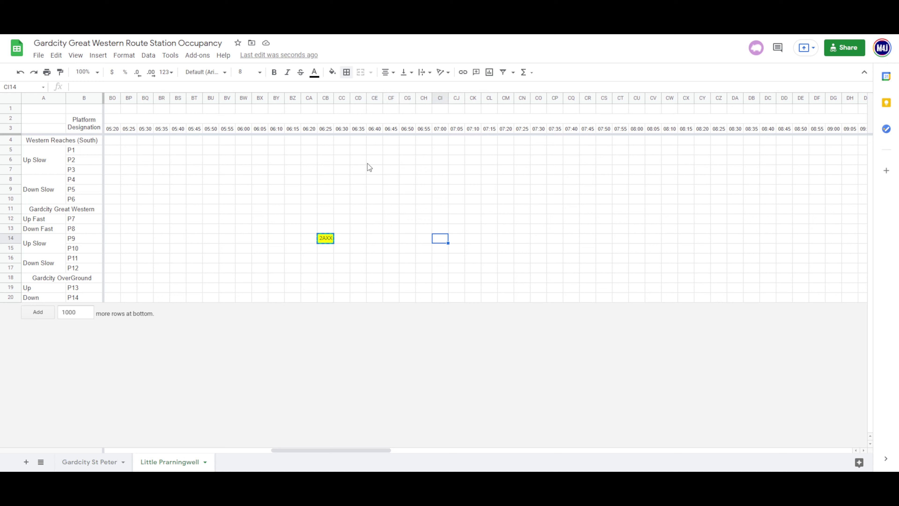
text(2AXX)
Paste the copied 2AXX block into the P9 row at 08:25, cell CZ14
key(Right)
key(Right)
key(Right)
key(Right)
key(Right)
key(Right)
key(Right)
key(Right)
key(Right)
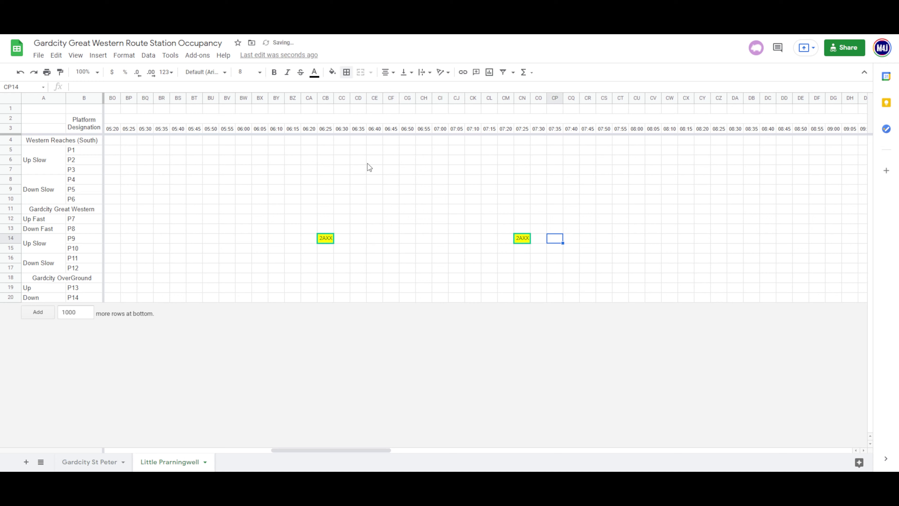
key(Right)
key(Right)
key(Right)
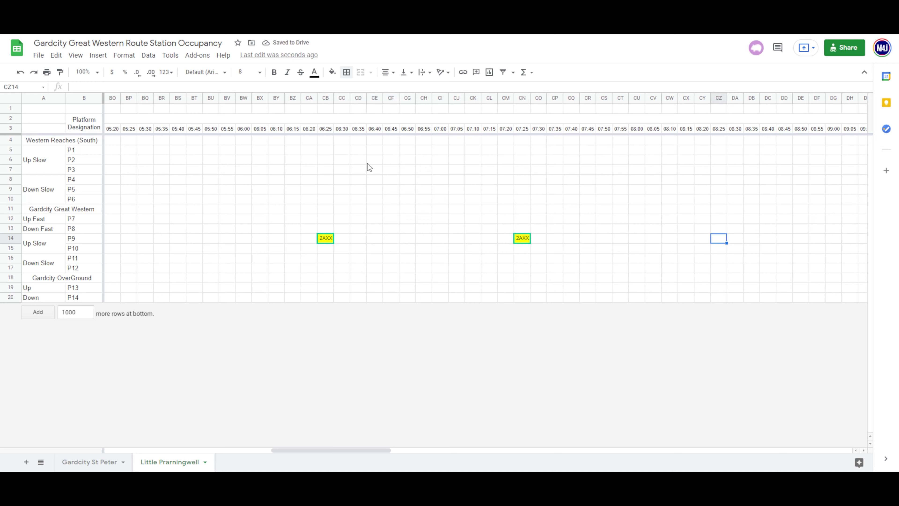
text(2AXX)
Paste the copied 2AXX block into the P9 row at 09:25, cell DL14
key(Right)
key(Right)
key(Right)
key(Right)
key(Right)
key(Right)
key(Right)
key(Right)
key(Right)
key(Right)
key(Right)
key(Right)
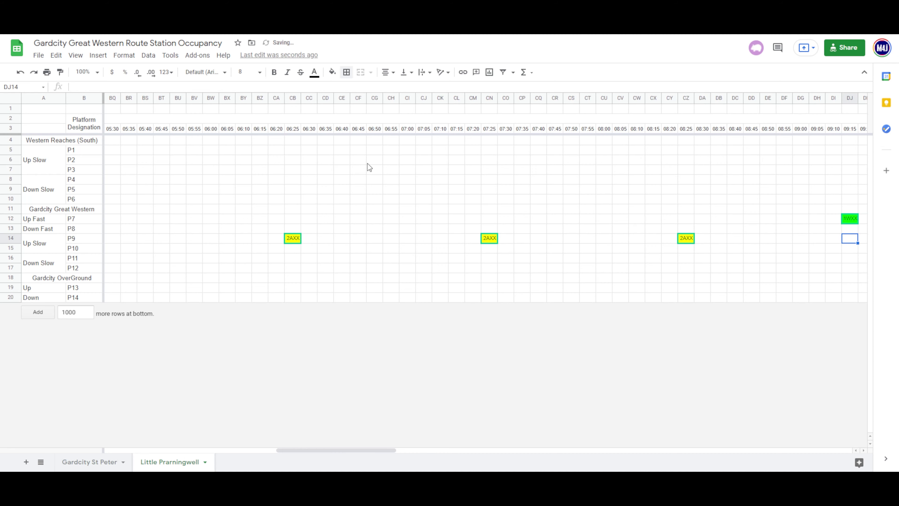
text(2AXX)
Paste the copied 2AXX block into the P9 row at 10:25, cell DX14
key(Right)
key(Right)
key(Right)
key(Right)
key(Right)
key(Right)
key(Right)
key(Right)
key(Right)
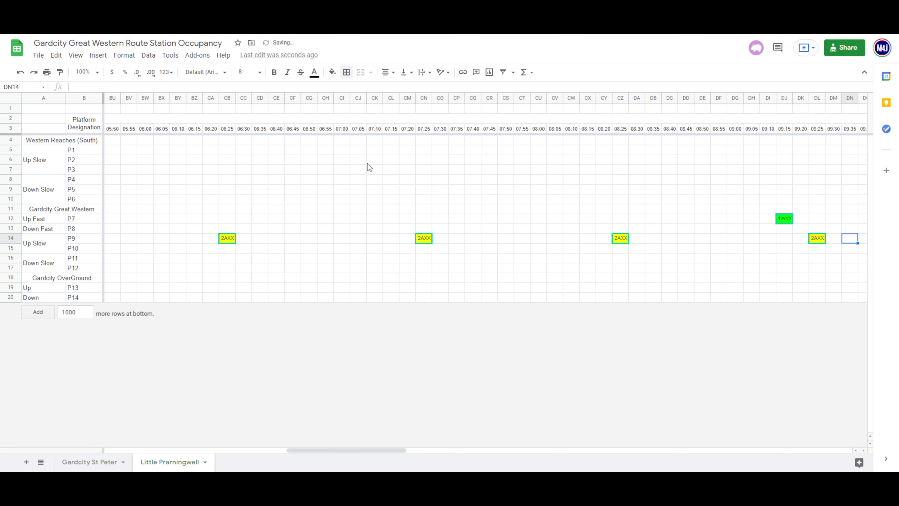
key(Right)
key(Right)
key(Right)
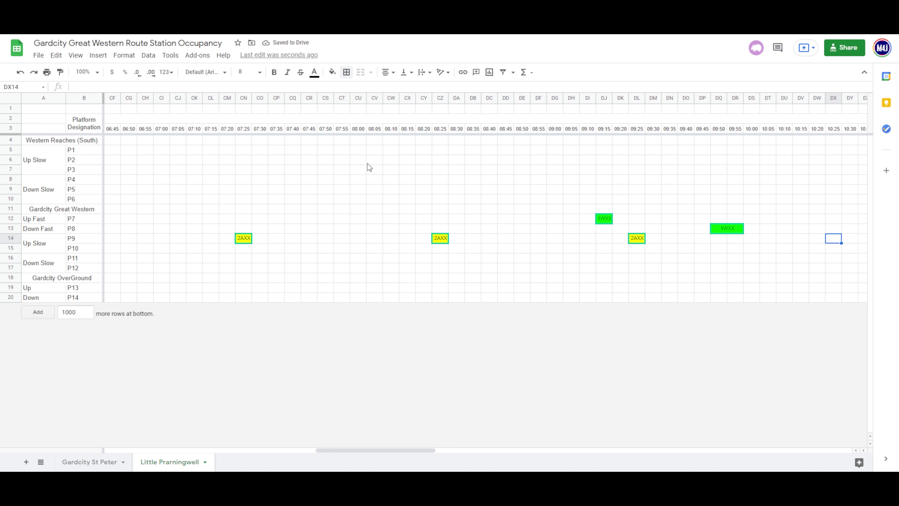
key(ctrl+v)
Paste the copied 2AXX block into the P9 row at 11:25, cell EJ14
key(Right)
key(Right)
key(Right)
key(Right)
key(Right)
key(Right)
key(Right)
key(Right)
key(Right)
key(Right)
key(Right)
key(Right)
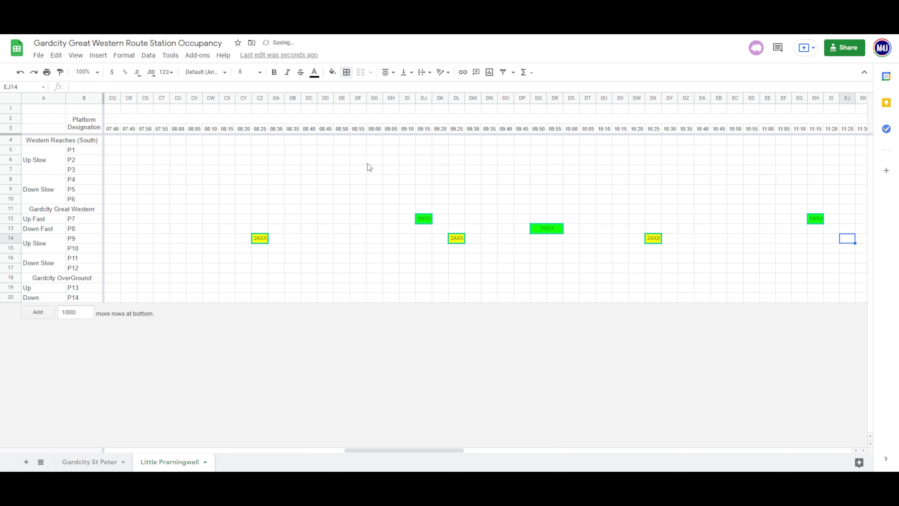
key(ctrl+v)
Paste the copied 2AXX block into the P9 row at 12:25, cell EV14
key(Right)
key(Right)
key(Right)
key(Right)
key(Right)
key(Right)
key(Right)
key(Right)
key(Right)
key(Right)
key(Right)
key(Right)
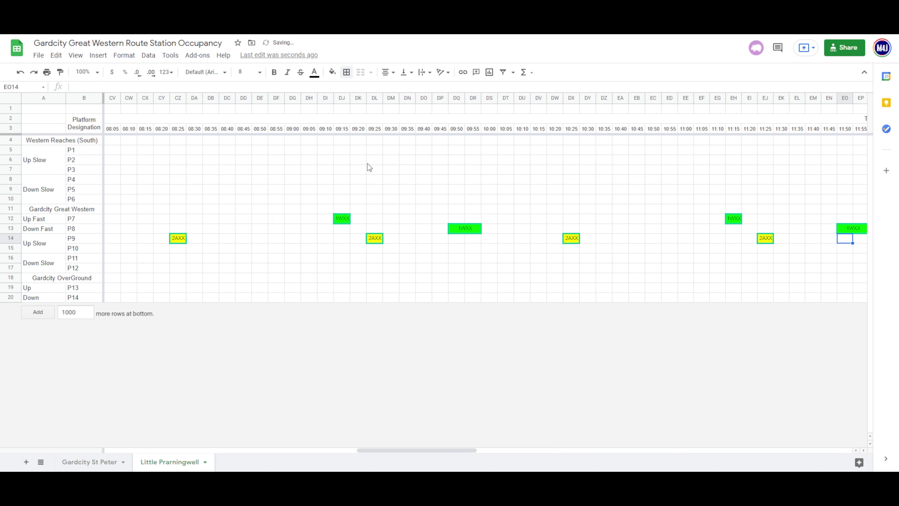
text(2AXX)
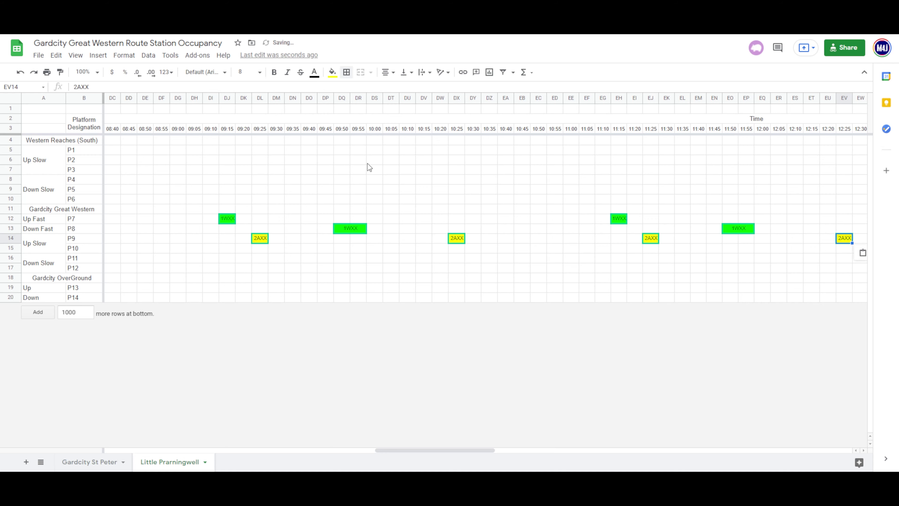
Paste the copied 2AXX block into the P9 row at 13:25, cell FH14
key(Right)
key(Right)
key(Right)
key(Right)
key(Right)
key(Right)
key(Right)
key(Right)
key(Right)
key(Right)
key(Right)
key(Right)
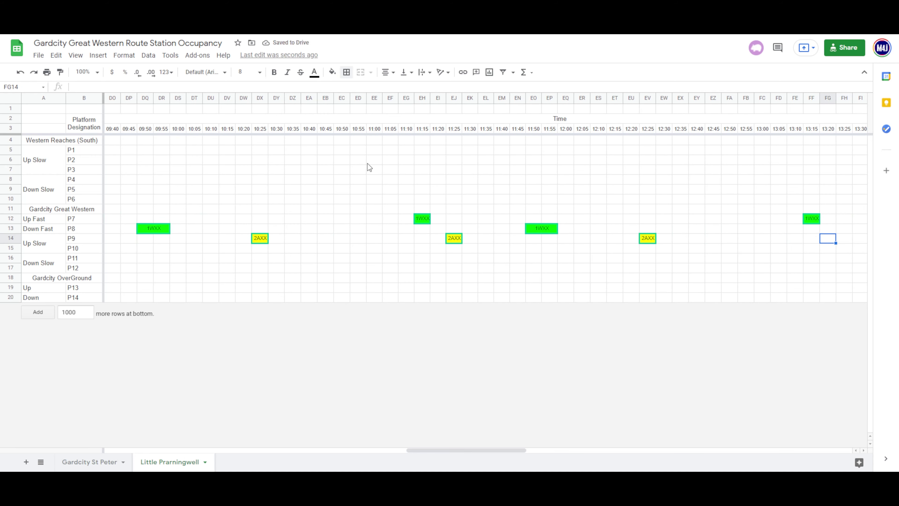
text(2AXX)
Paste the copied 2AXX block into the P9 row at 14:25, cell FT14
key(Right)
key(Right)
key(Right)
key(Right)
key(Right)
key(Right)
key(Right)
key(Right)
key(Right)
key(Right)
key(Right)
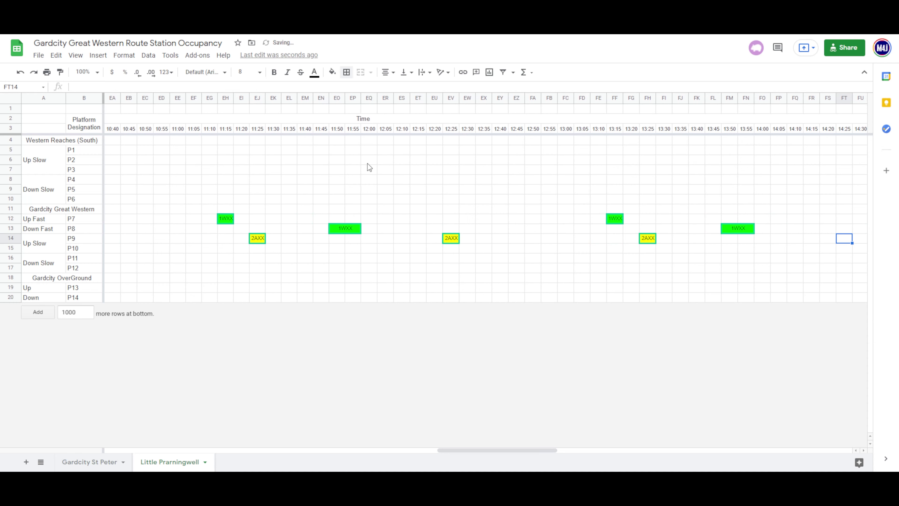
Paste the copied 2AXX block into the P9 row at 15:25, cell GF14
key(Right)
key(Right)
key(Right)
key(Right)
key(Right)
key(Right)
key(Right)
key(Right)
key(Right)
key(Right)
key(Right)
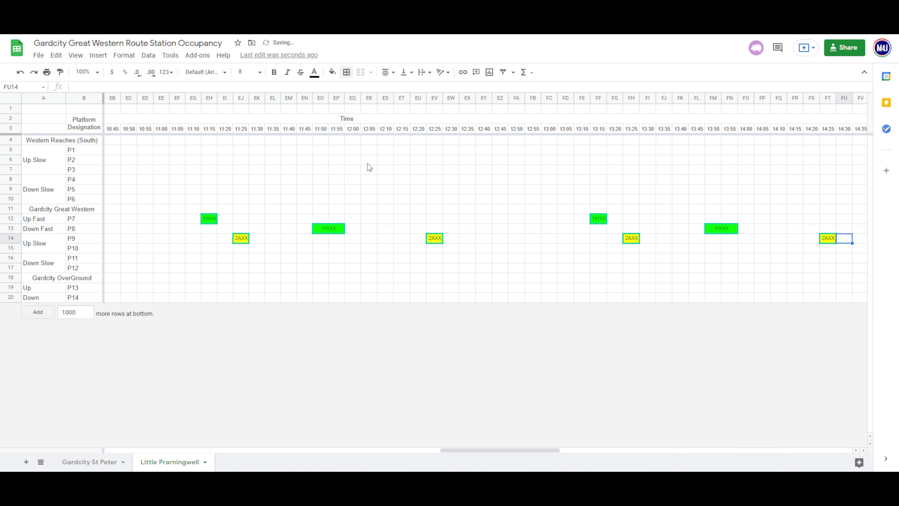
key(Right)
key(Right)
key(Left)
text(2AXX)
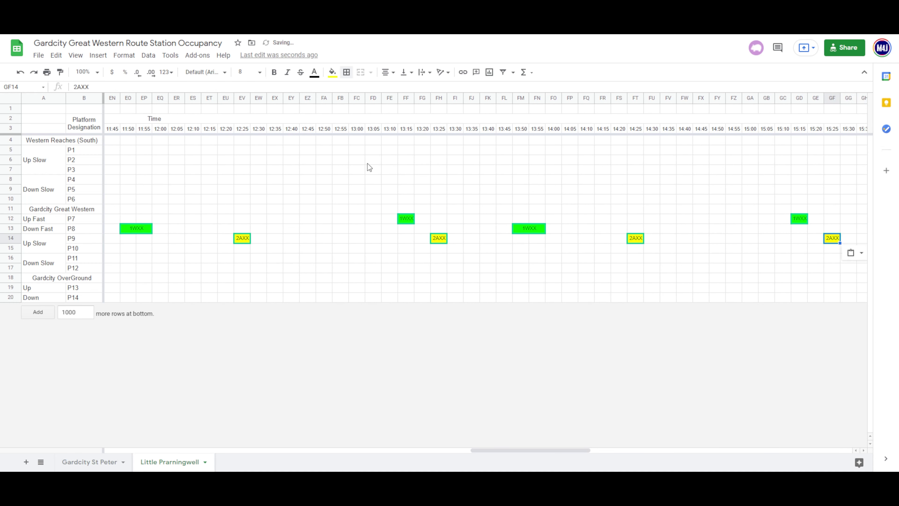
Paste the copied 2AXX block into the P9 row at 16:25, cell GR14
key(Right)
key(Right)
key(Right)
key(Right)
key(Right)
key(Right)
key(Right)
key(Right)
key(Right)
key(Right)
key(Right)
key(Right)
key(Right)
key(Right)
key(Right)
key(Left)
key(Left)
key(Left)
key(Left)
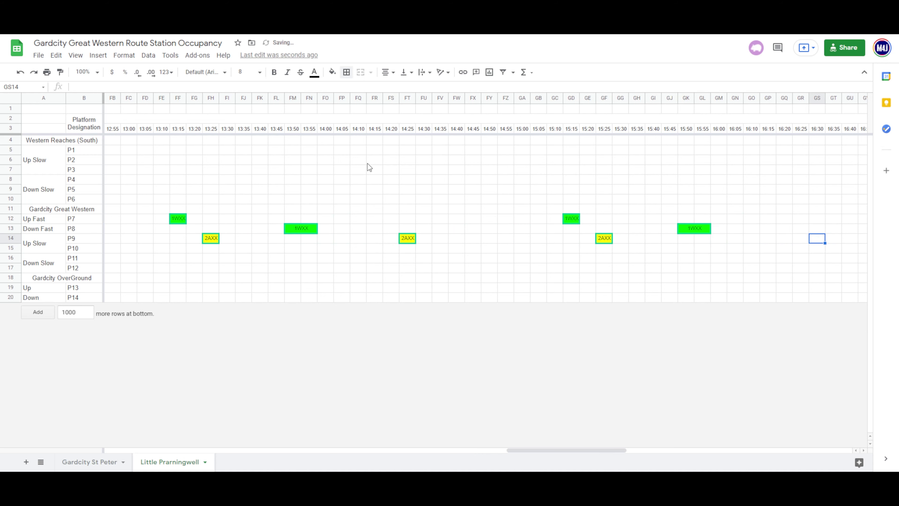
key(Right)
text(2AXX)
Paste the copied 2AXX block into the P9 row at 17:25, cell HD14
key(Right)
key(Right)
key(Right)
key(Right)
key(Right)
key(Right)
key(Right)
key(Right)
key(Right)
key(Right)
key(Right)
key(Right)
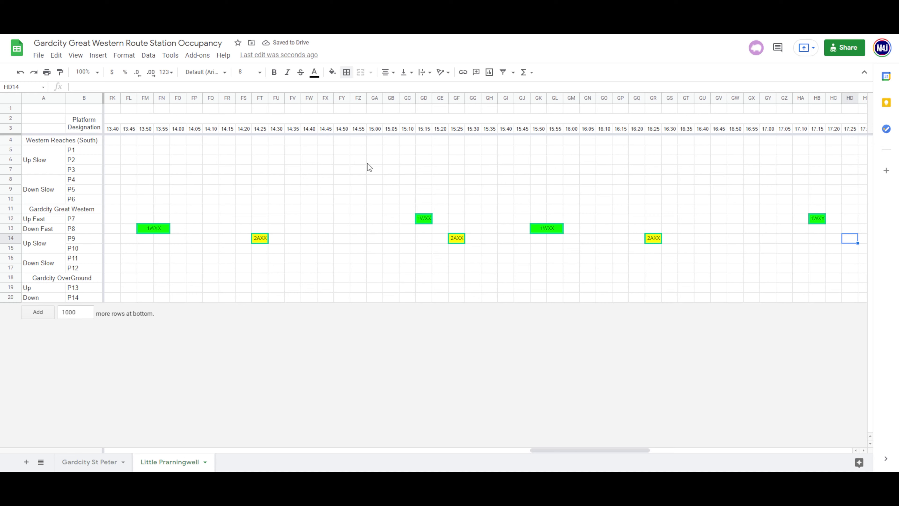
text(2AXX)
Paste the copied 2AXX block into the P9 row at 18:25, cell HP14
key(Right)
key(Right)
key(Right)
key(Right)
key(Right)
key(Right)
key(Right)
key(Right)
key(Right)
key(Right)
key(Right)
key(Right)
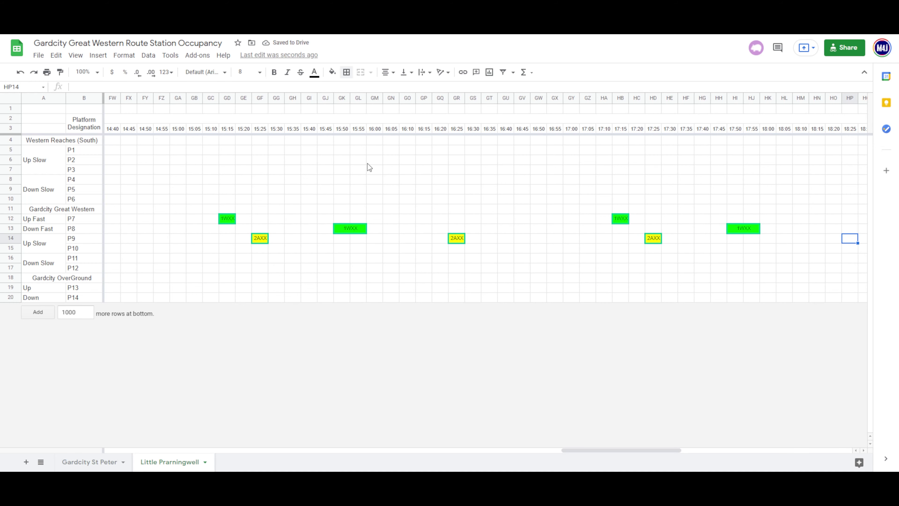
text(2AXX)
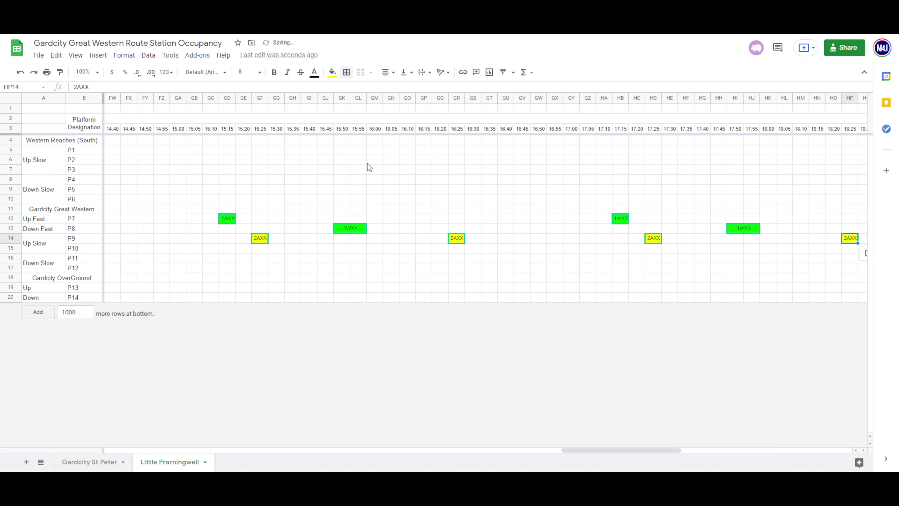
Paste the copied 2AXX block into the P9 row at 19:25, cell IB14
key(Right)
key(Right)
key(Right)
key(Right)
key(Right)
key(Right)
key(Right)
key(Right)
key(Right)
key(Right)
key(Right)
key(Right)
key(Right)
key(Left)
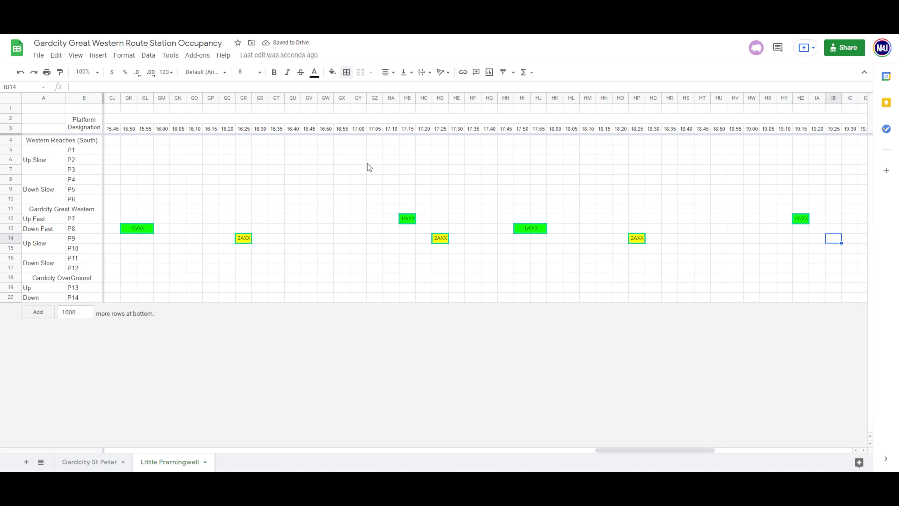
text(2AXX)
Paste the copied 2AXX block into the P9 row at 20:25, cell IN14
key(Right)
key(Right)
key(Right)
key(Right)
key(Right)
key(Right)
key(Right)
key(Right)
key(Right)
key(Right)
key(Right)
key(Right)
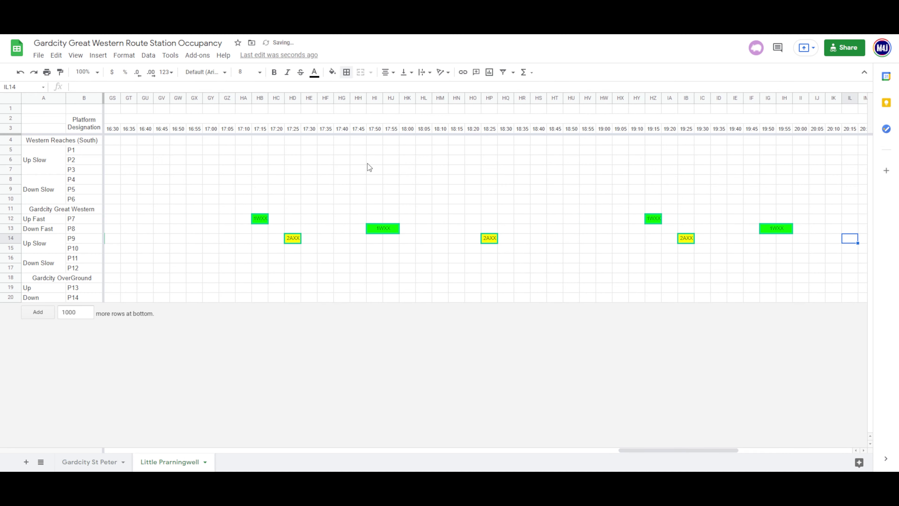
text(2AXX)
Paste the copied 2AXX block into the P9 row at 21:25, cell IZ14
key(Right)
key(Right)
key(Right)
key(Right)
key(Right)
key(Right)
key(Right)
key(Right)
key(Right)
key(Right)
key(Right)
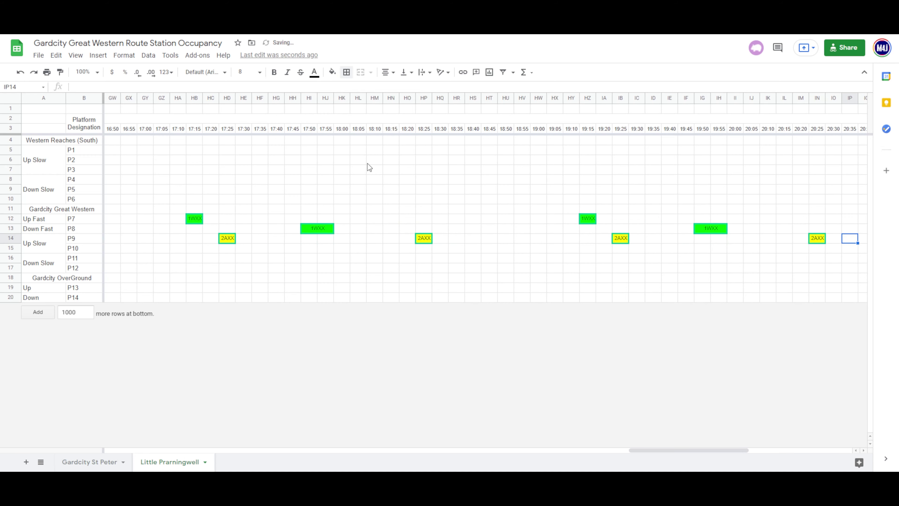
key(Right)
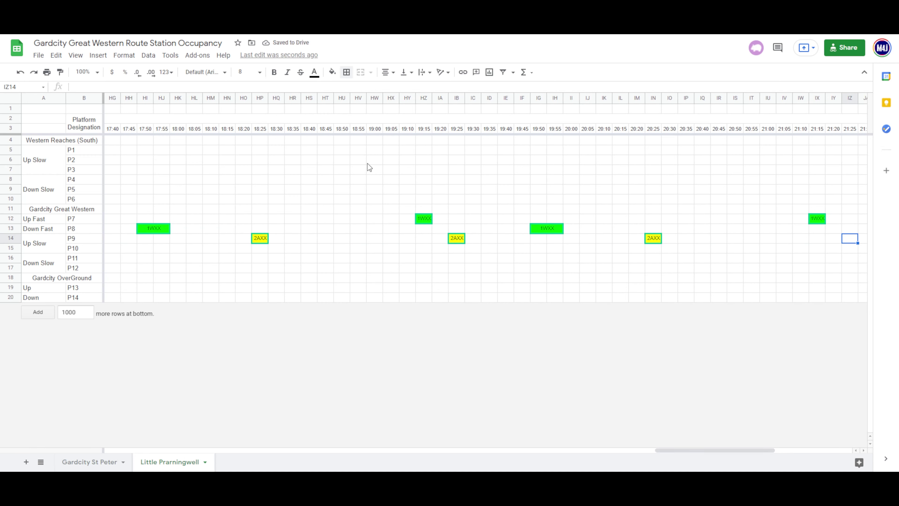
text(2AXX)
Paste the copied 2AXX block into the P9 row at 22:25, cell JL14
key(Right)
key(Right)
key(Right)
key(Right)
key(Right)
key(Right)
key(Right)
key(Right)
key(Right)
key(Right)
key(Right)
key(Right)
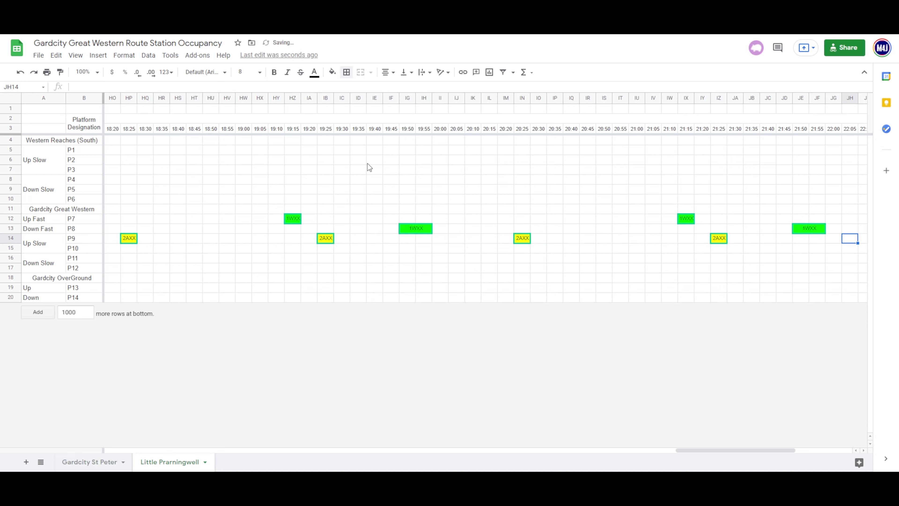
key(ctrl+v)
key(Right)
key(Right)
key(Right)
key(Right)
key(Right)
key(Right)
key(Right)
key(Right)
key(Right)
key(Right)
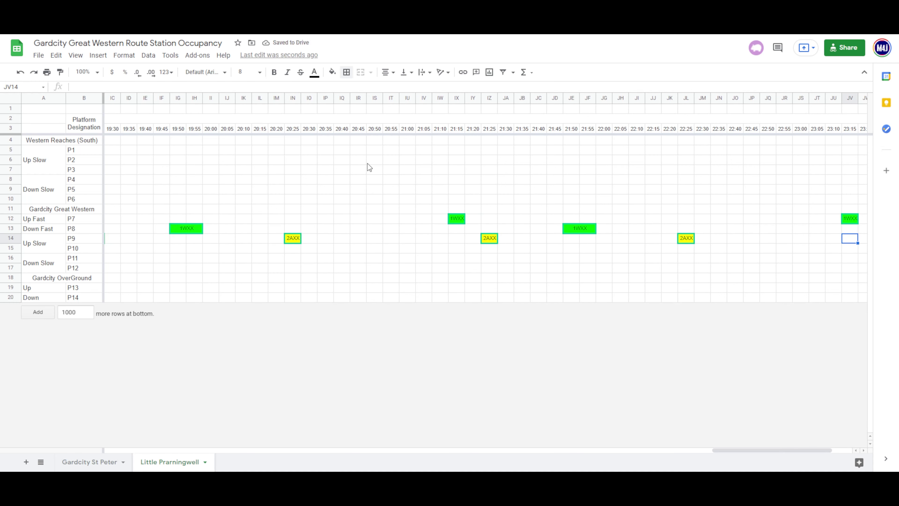
Switch to the Gardcity Great Western Schedules and look up the 2AXX's second Little Prarningwell call in row 54
key(ctrl+Tab)
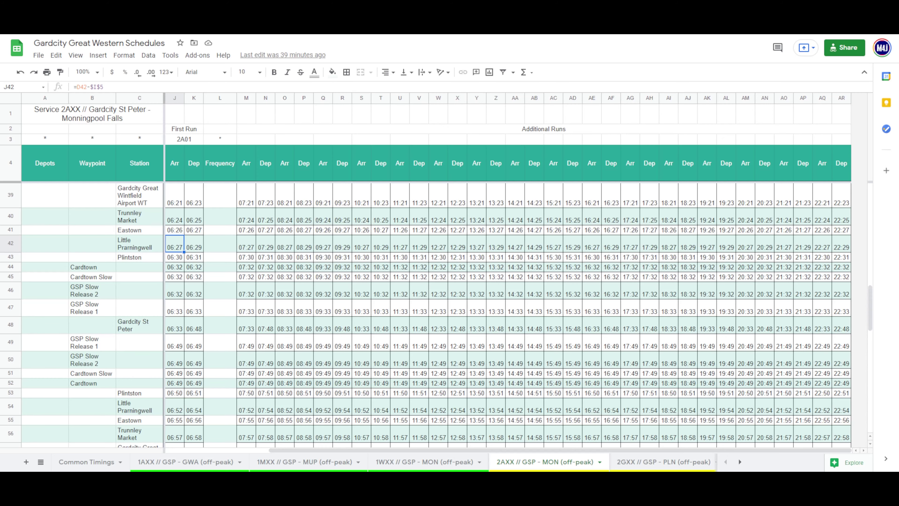
scroll(242, 392, down, 1)
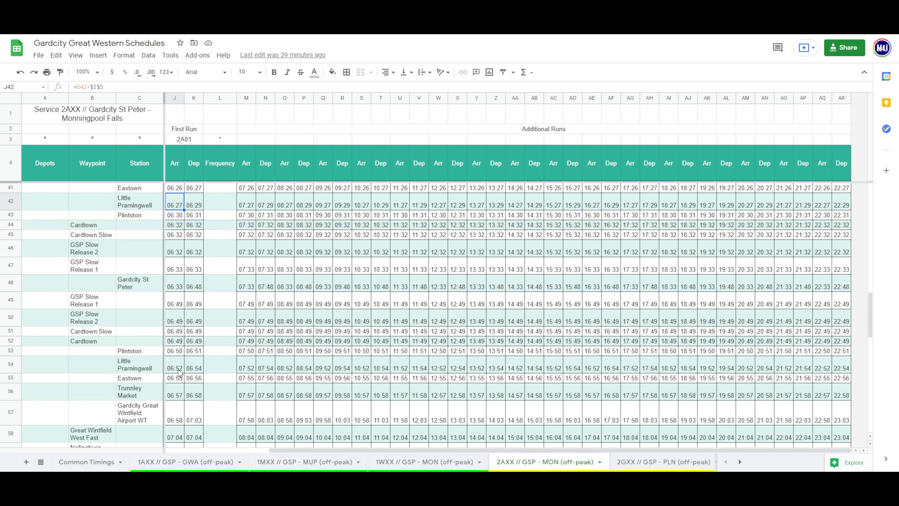
scroll(219, 365, left, 2)
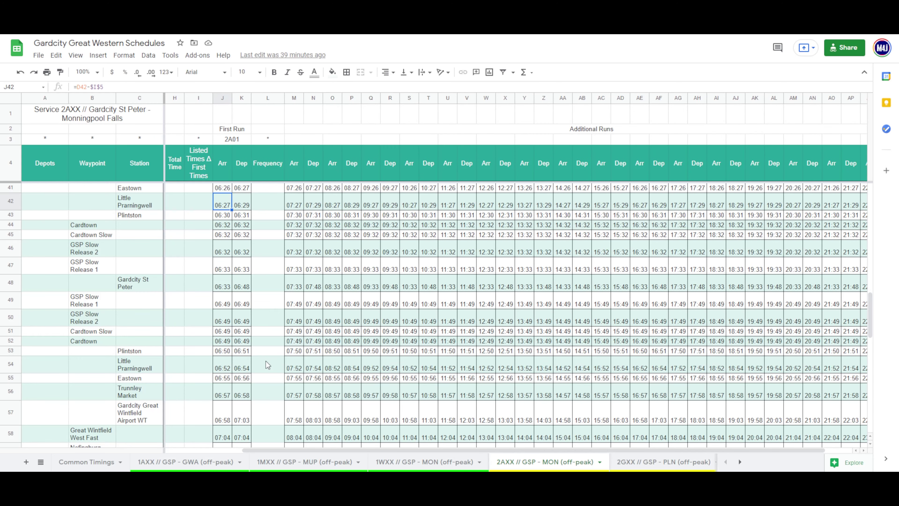
scroll(266, 361, left, 1)
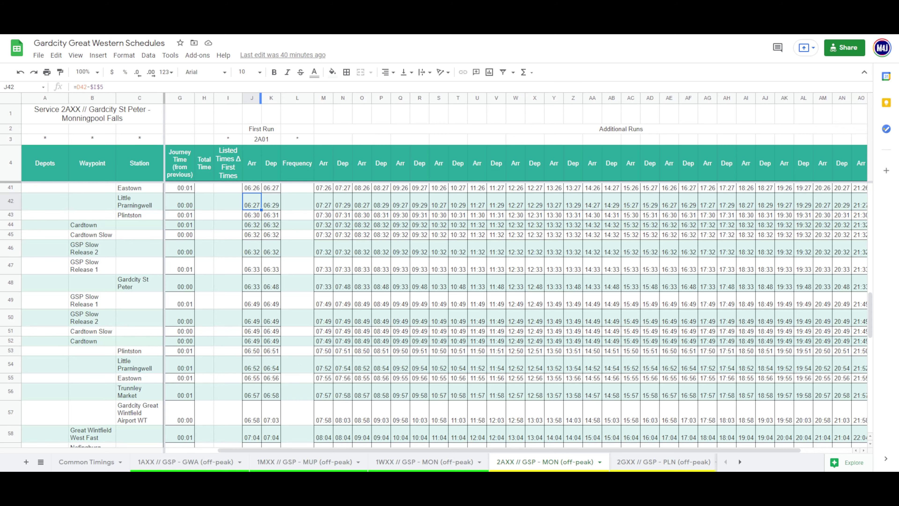
Switch to the Station Occupancy sheet, recheck the 2AXX return time in the schedules, and paste the copied 2AXX block into the P11 row at 06:50, cell CG16
key(ctrl+Tab)
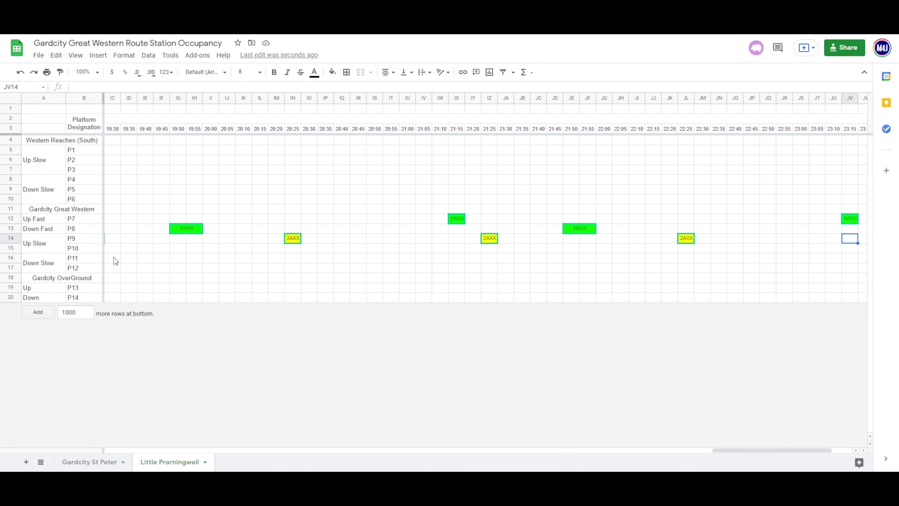
click(122, 260)
scroll(121, 260, left, 20)
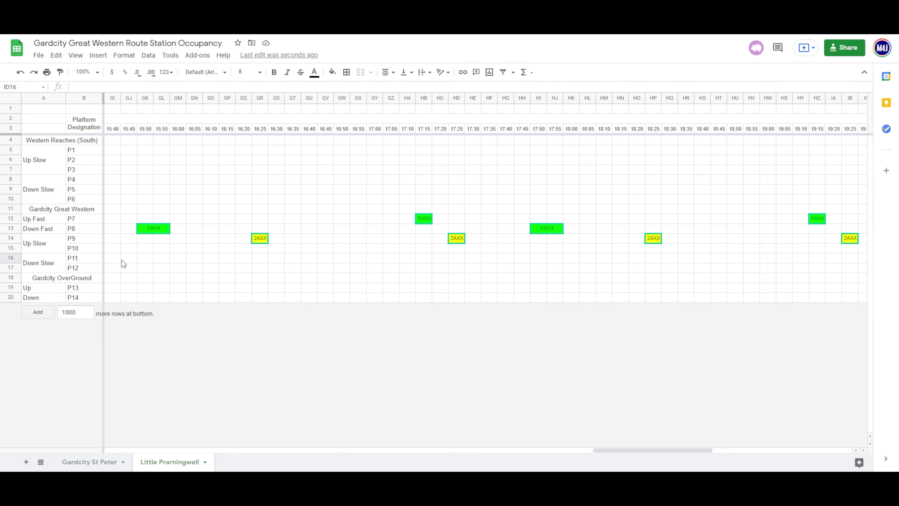
scroll(122, 260, left, 15)
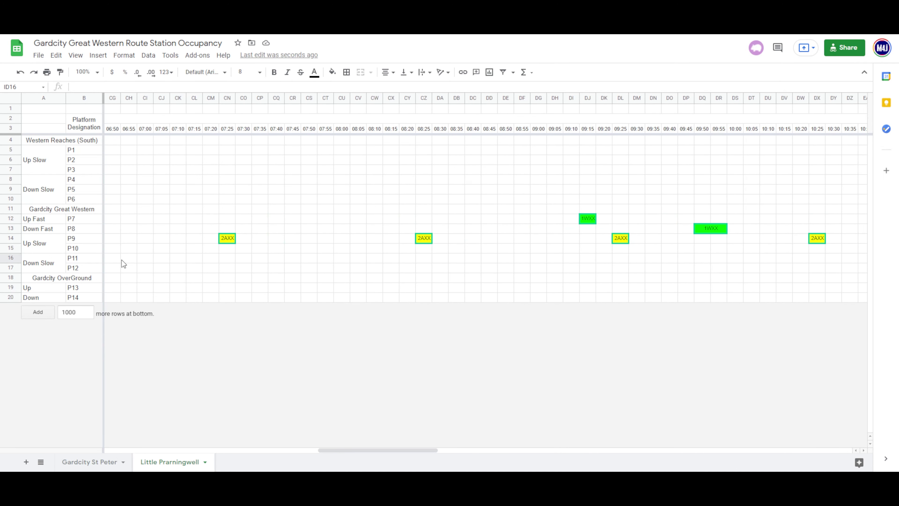
scroll(122, 260, left, 3)
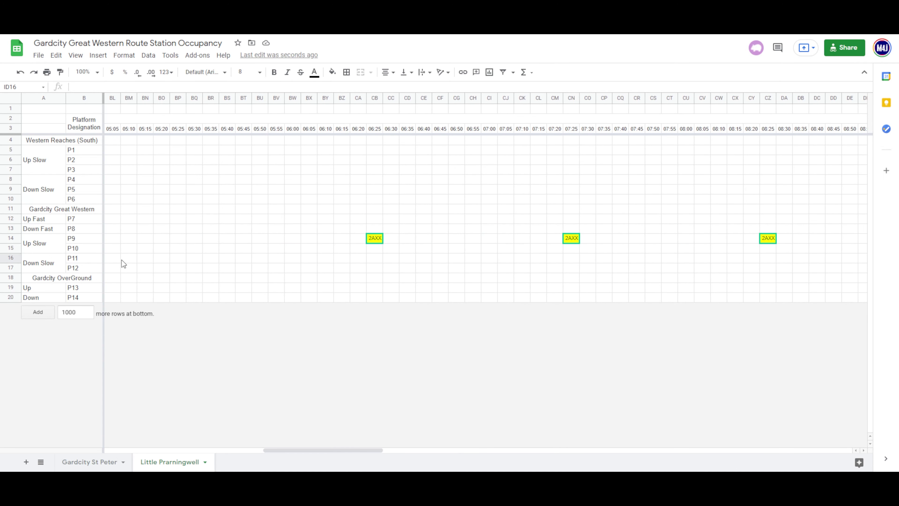
click(396, 260)
key(Right)
key(Right)
key(Right)
key(Right)
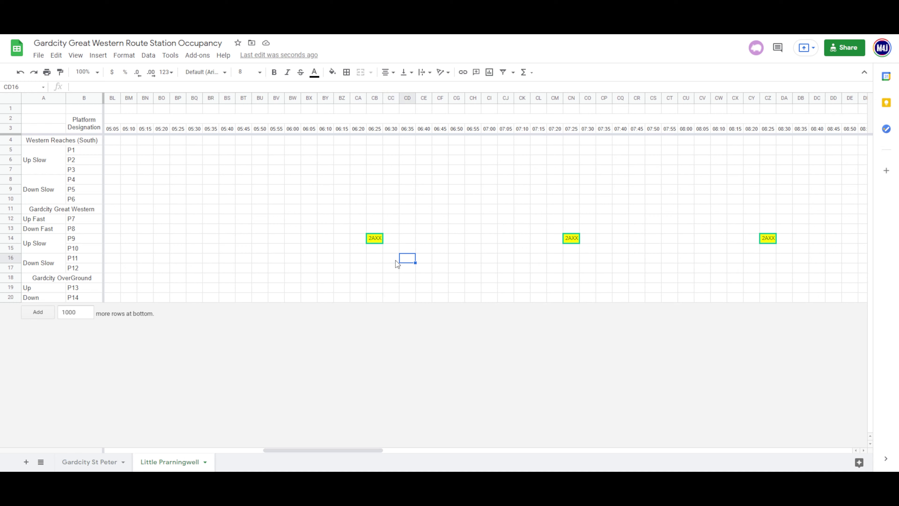
key(Right)
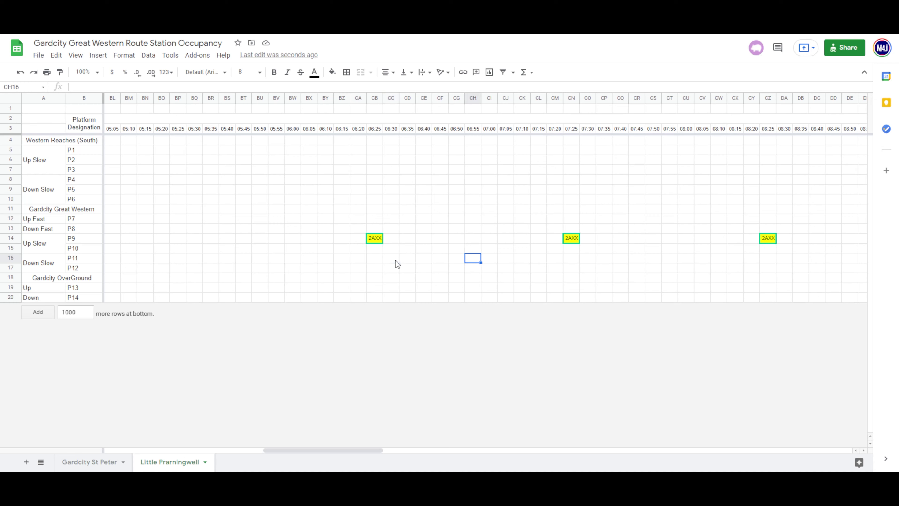
key(Left)
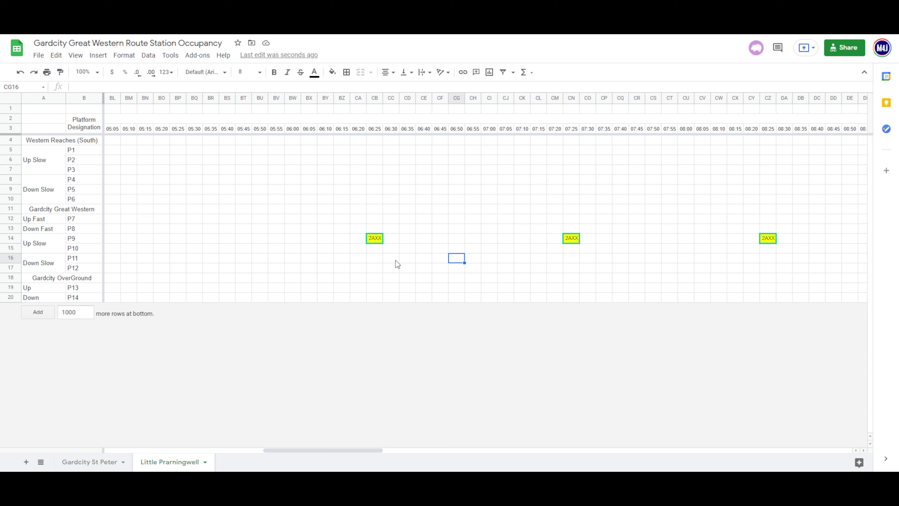
key(ctrl+Tab)
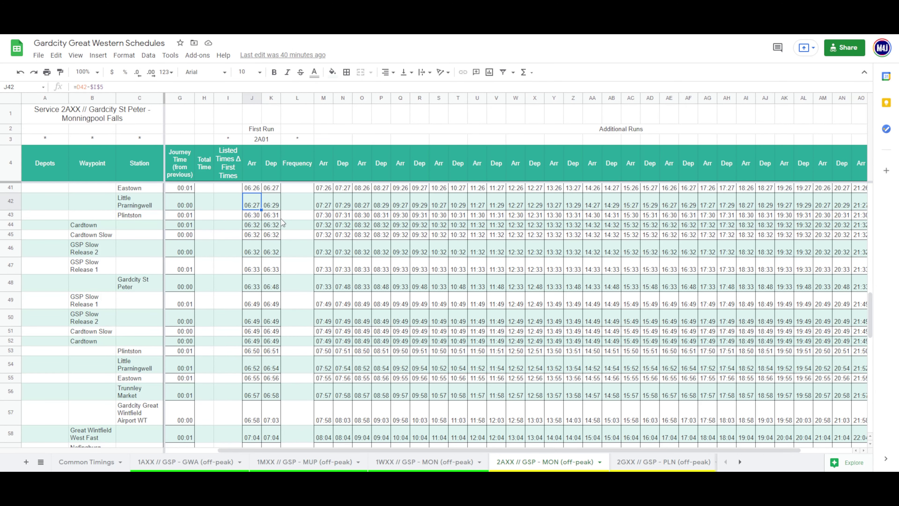
scroll(295, 223, left, 3)
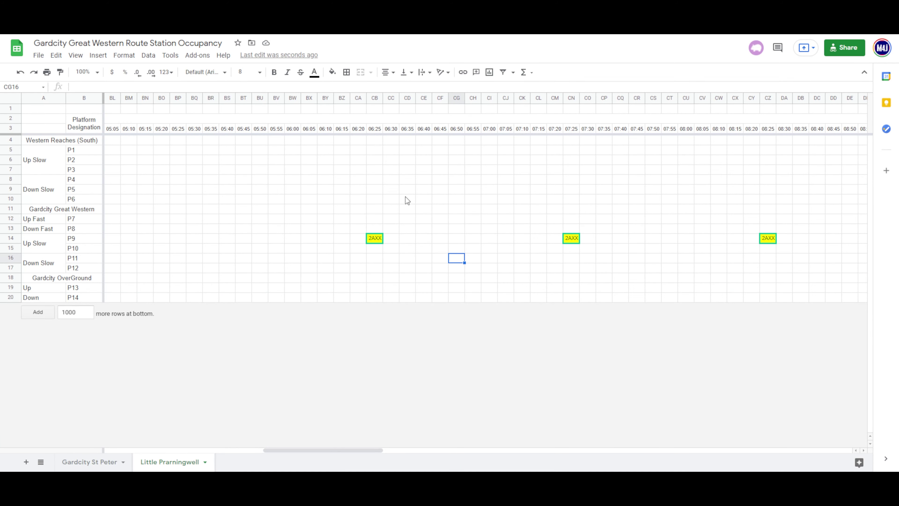
text(2AXX)
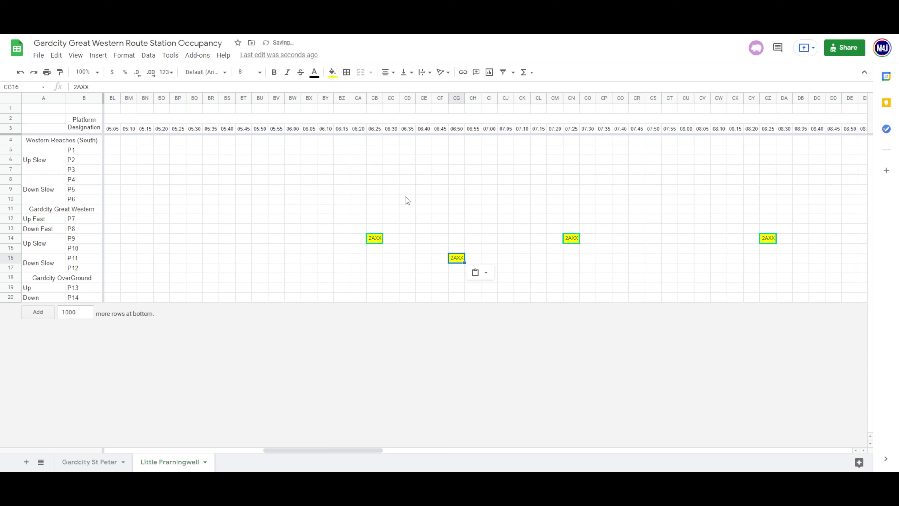
Paste the copied 2AXX block into the P11 row at 07:50, cell CS16
key(Right)
key(Right)
key(Right)
key(Right)
key(Right)
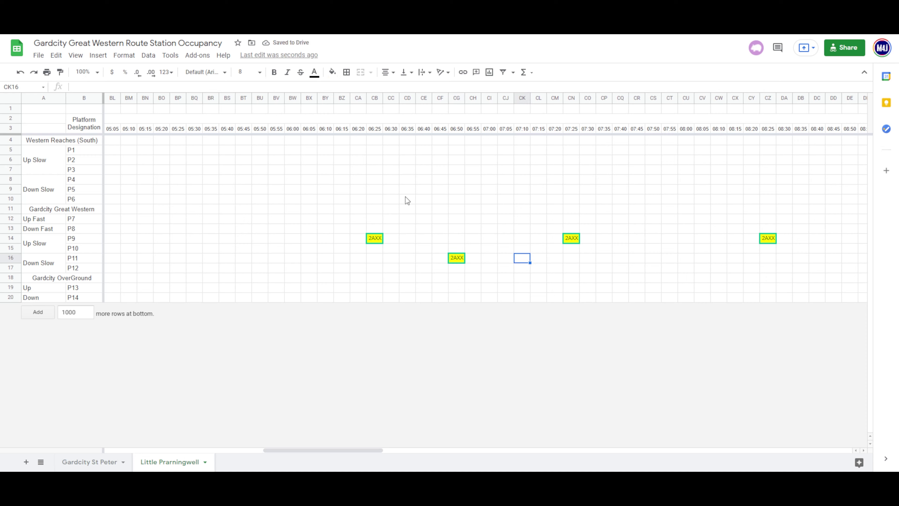
key(Right)
key(Right)
key(Right)
key(Right)
key(Right)
key(Right)
key(Right)
text(2AXX)
Paste the copied 2AXX block into the P11 row at 08:50, cell DE16
key(Right)
key(Right)
key(Right)
key(Right)
key(Right)
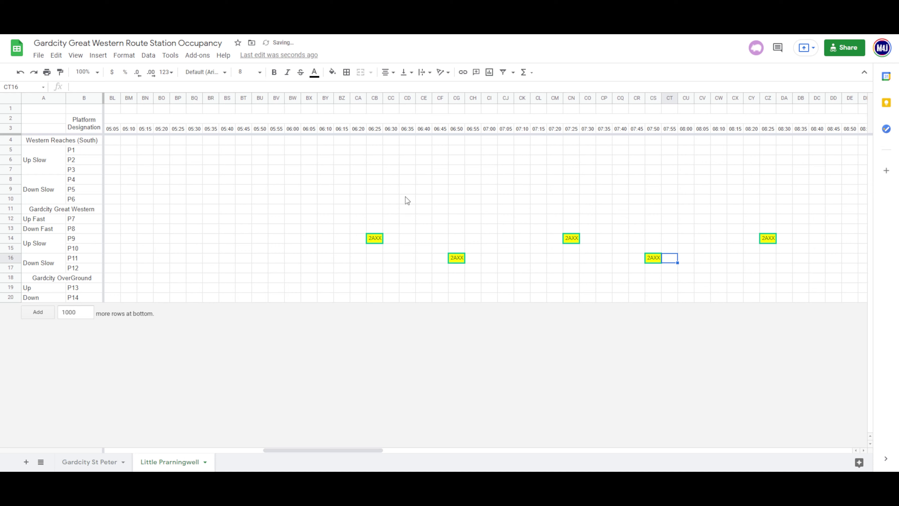
key(Right)
key(Right)
key(Right)
key(Right)
key(Right)
key(Right)
key(Right)
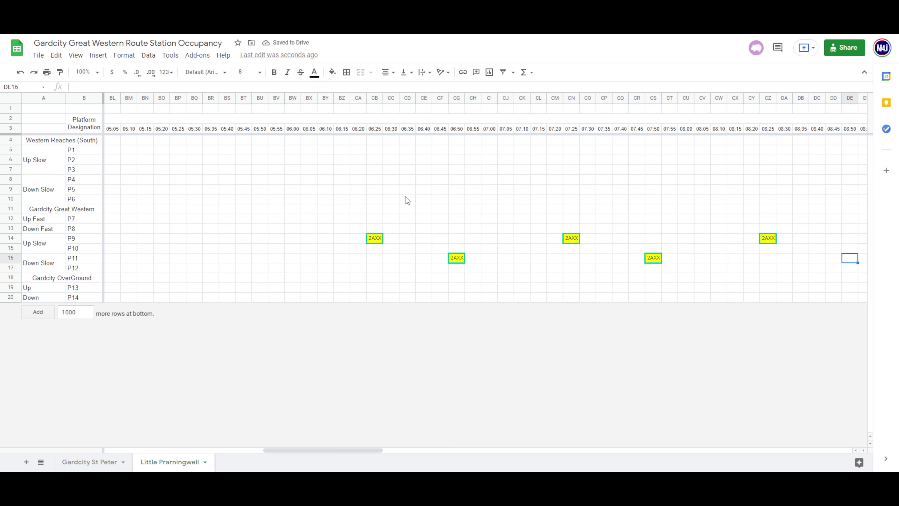
text(2AXX)
Paste the copied 2AXX block into the P11 row at 09:50, cell DQ16
key(Right)
key(Right)
key(Right)
key(Right)
key(Right)
key(Right)
key(Right)
key(Right)
key(Right)
key(Right)
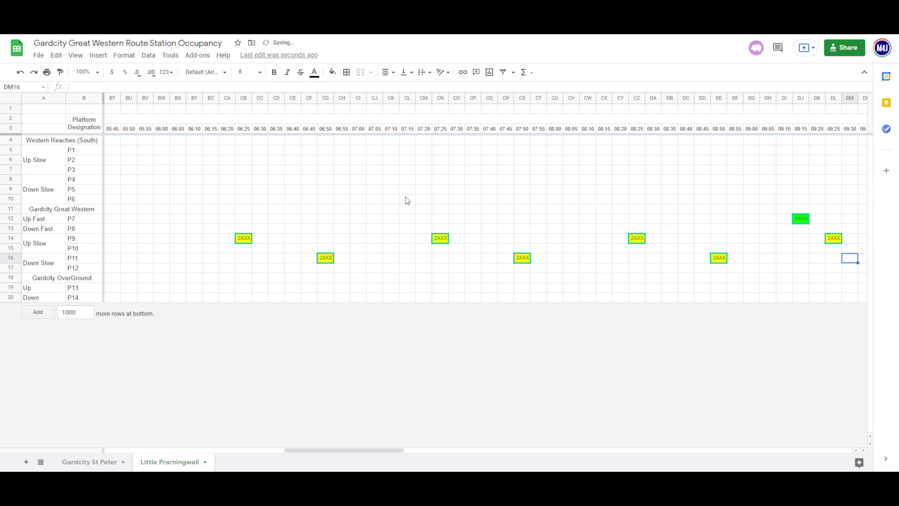
key(Right)
key(Right)
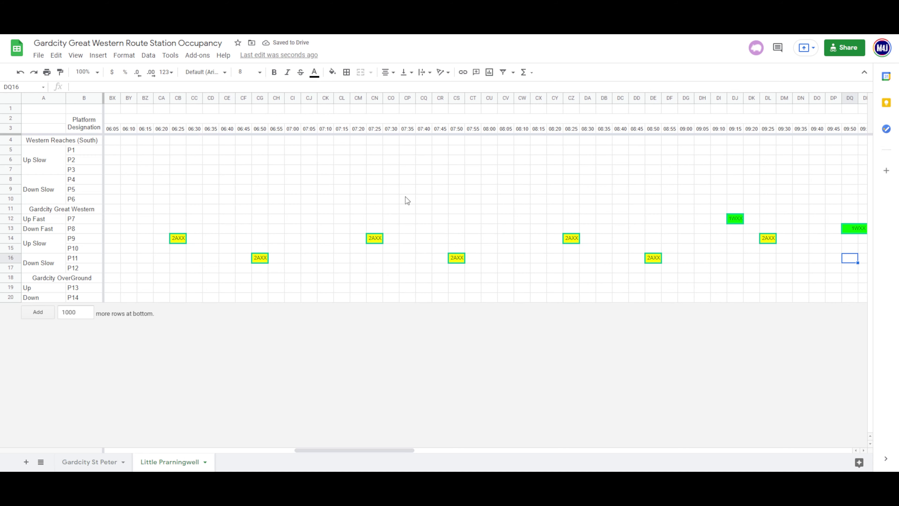
text(2AXX)
Paste the copied 2AXX block into the P11 row at 10:50, cell EC16
key(Right)
key(Right)
key(Right)
key(Right)
key(Right)
key(Right)
key(Right)
key(Right)
key(Right)
key(Right)
key(Right)
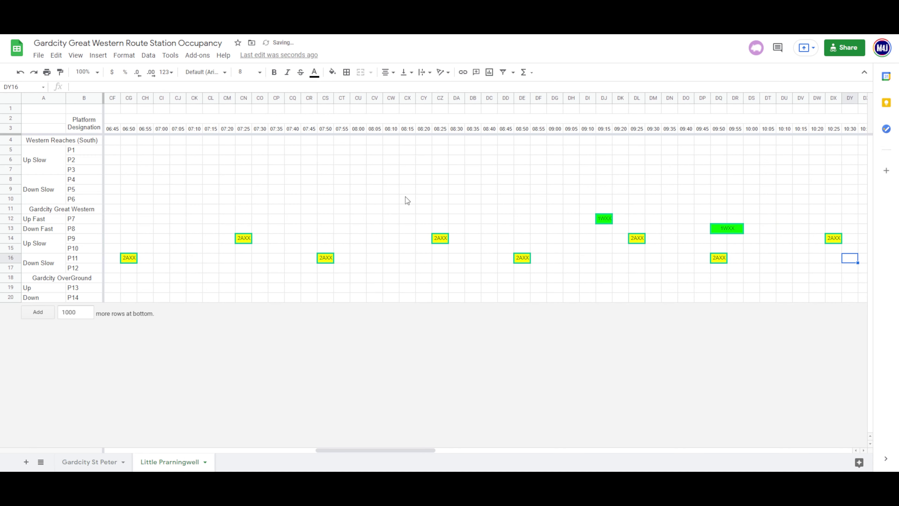
key(Right)
text(2AXX)
Paste the copied 2AXX block into the P11 row at 11:50, cell EO16
key(Right)
key(Right)
key(Right)
key(Right)
key(Right)
key(Right)
key(Right)
key(Right)
key(Right)
key(Right)
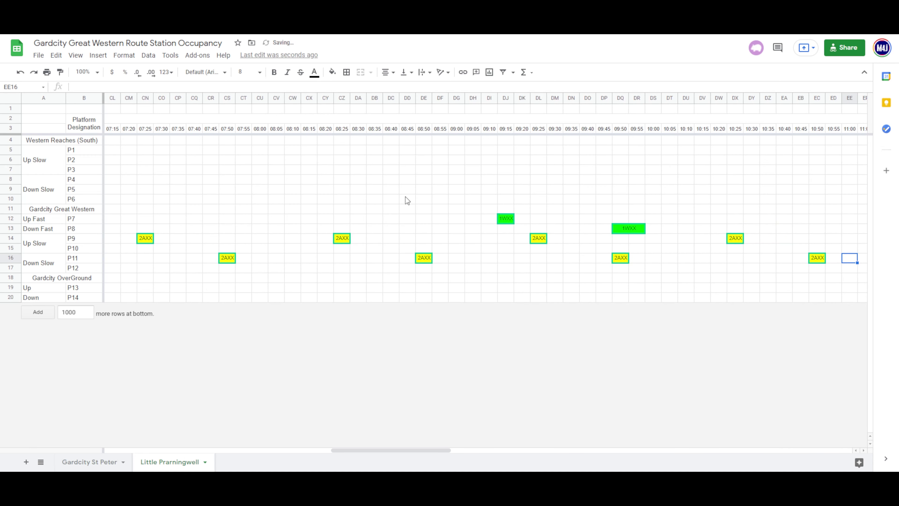
key(Right)
key(Right)
key(Right)
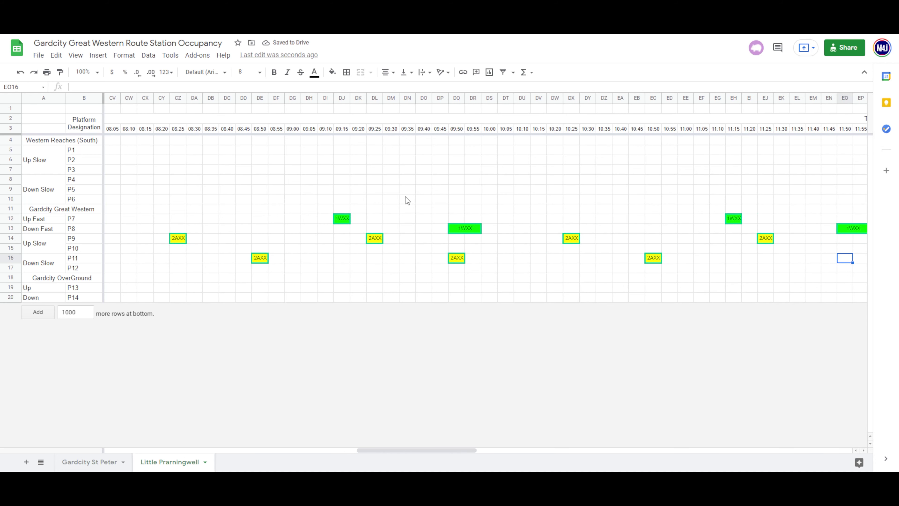
key(Left)
text(2AXX)
Paste the copied 2AXX block into the P11 row at 12:50, cell FA16
key(Right)
key(Right)
key(Right)
key(Right)
key(Right)
key(Right)
key(Right)
key(Right)
key(Right)
key(Right)
key(Right)
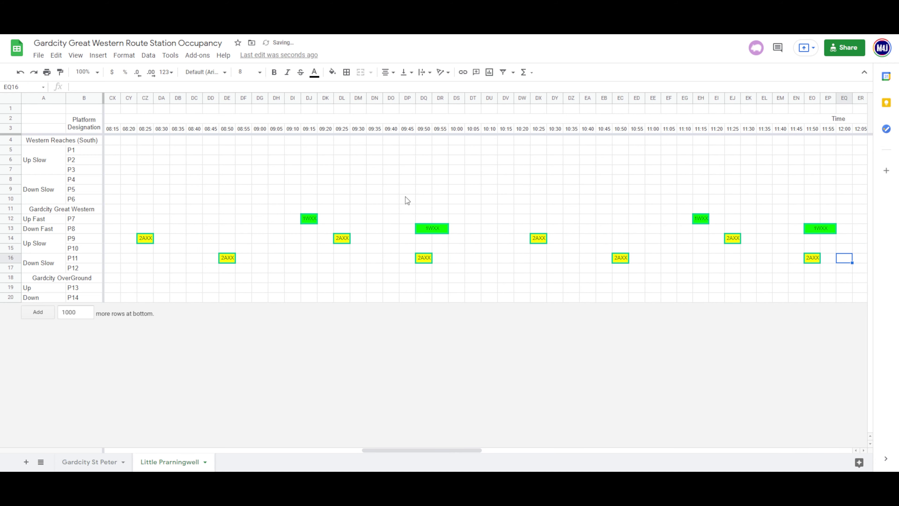
key(Right)
key(Left)
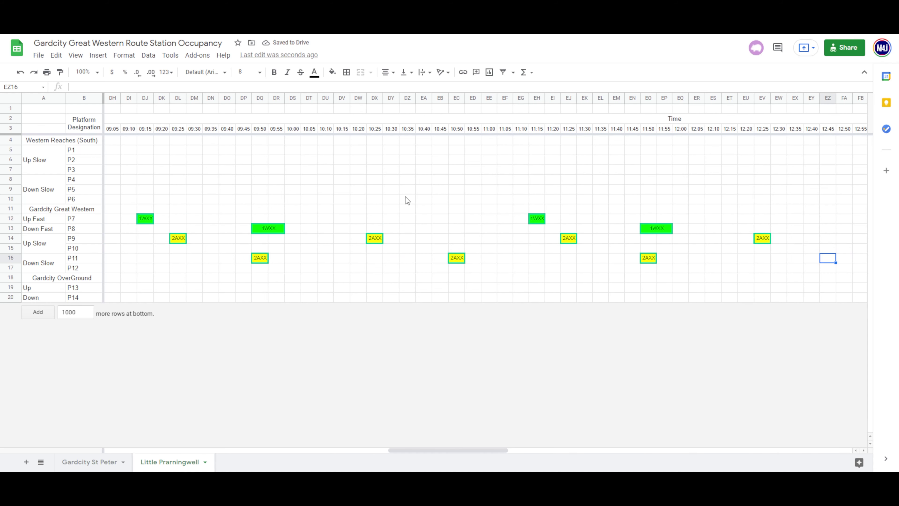
key(Left)
key(Right)
key(Right)
key(Right)
key(Right)
key(Right)
key(Right)
key(Right)
key(Right)
key(Right)
key(Right)
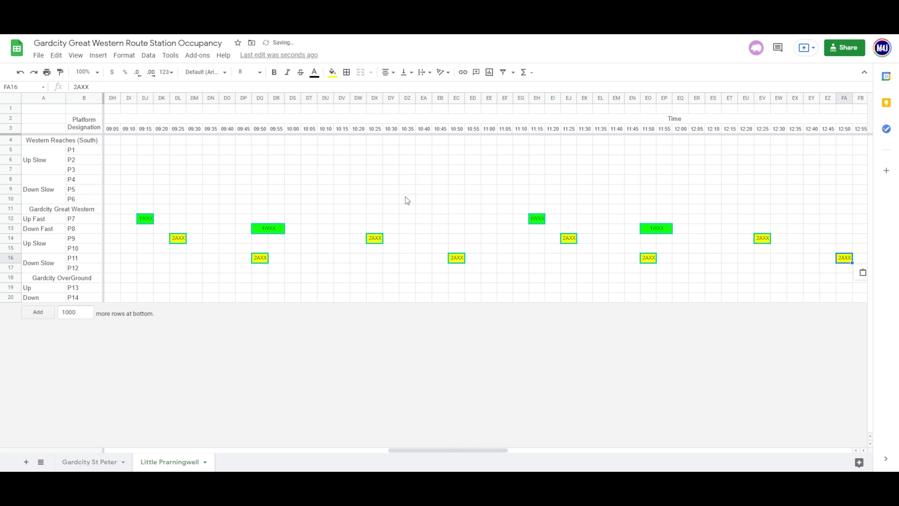
Paste the copied 2AXX block into the P11 row at 13:50, cell FM16
key(Right)
key(Right)
key(Right)
key(Right)
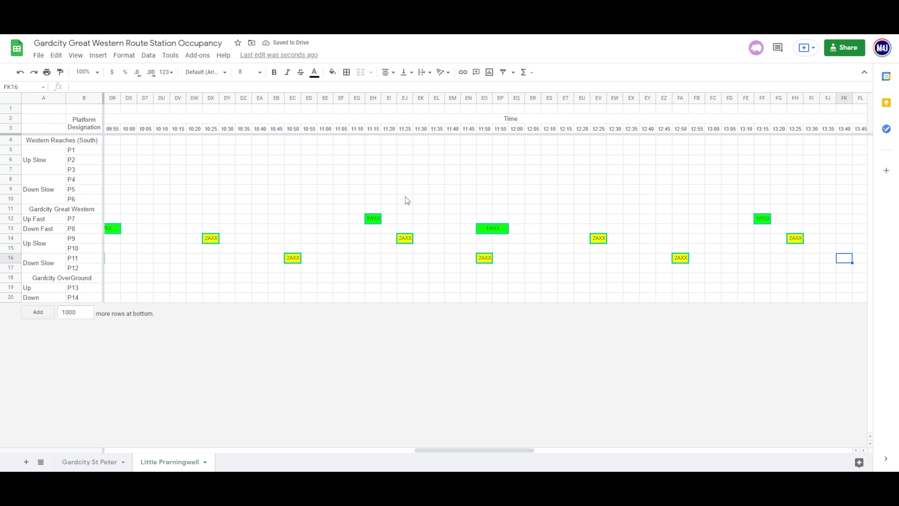
text(2AXX)
Paste the copied 2AXX block into the P11 row at 14:50, cell FY16
key(Right)
key(Right)
key(Right)
key(Right)
key(Right)
key(Right)
key(Right)
key(Right)
key(Right)
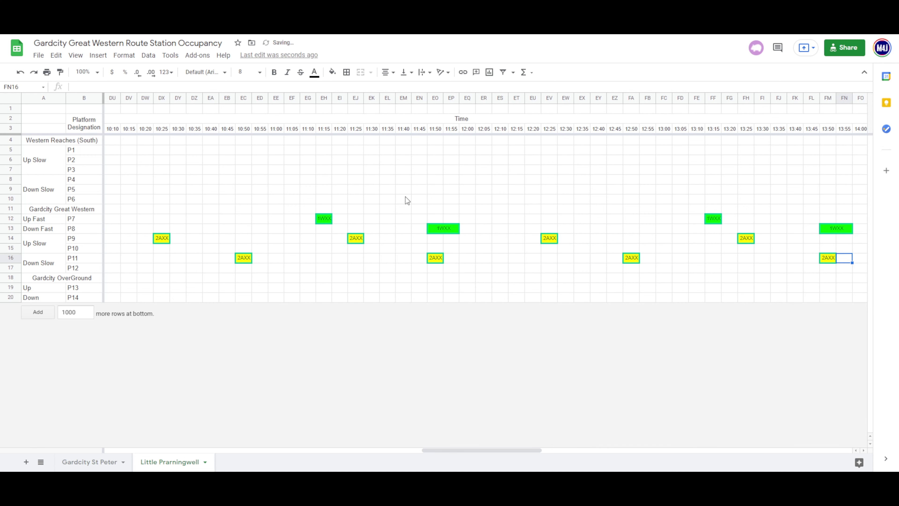
key(Right)
key(Right)
key(Right)
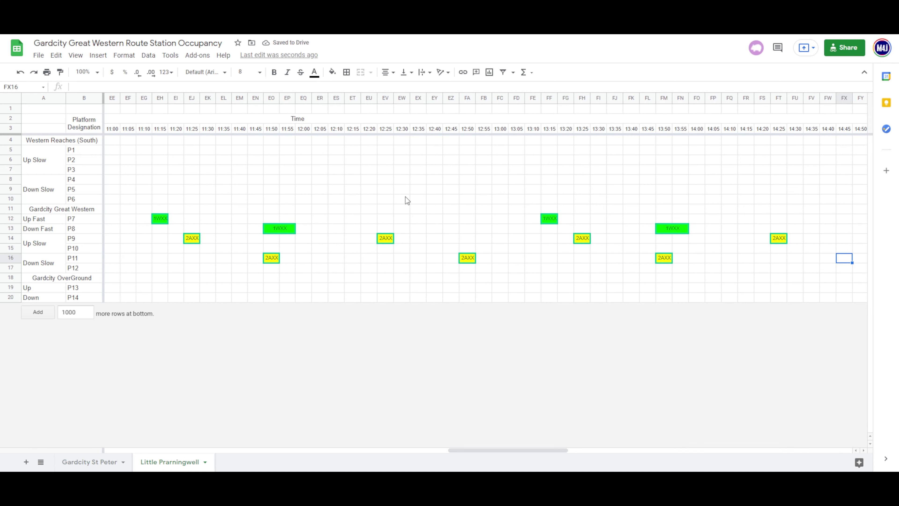
text(2AXX)
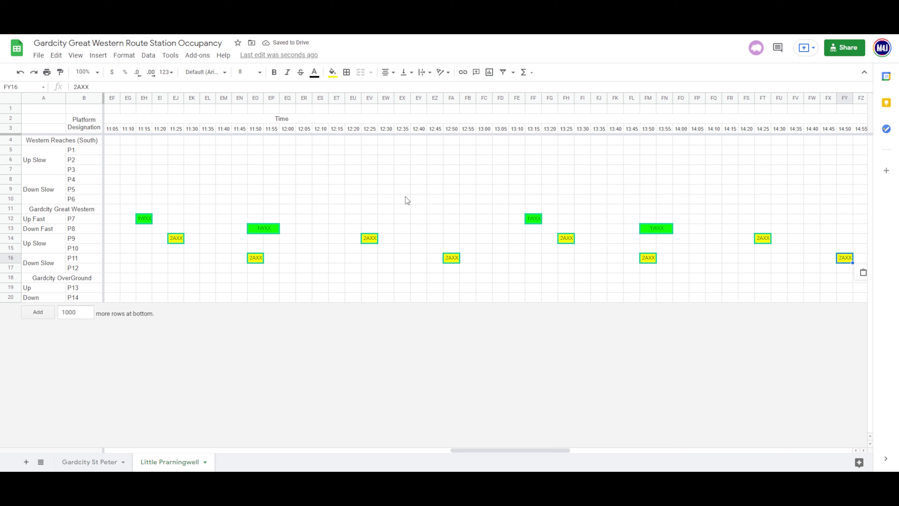
Paste the copied 2AXX block into the P11 row at 15:50, cell GK16
key(Right)
key(Right)
key(Right)
key(Right)
key(Right)
key(Right)
key(Right)
key(Right)
key(Right)
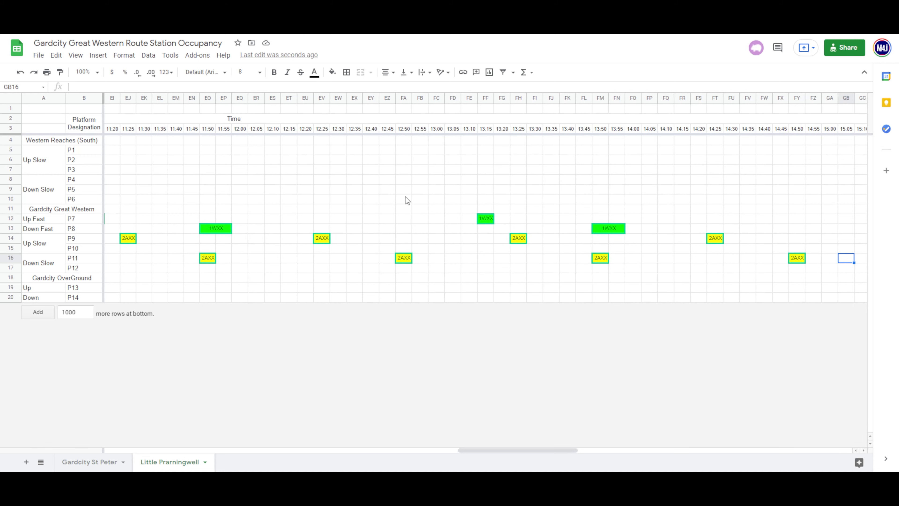
key(Right)
key(Right)
key(Right)
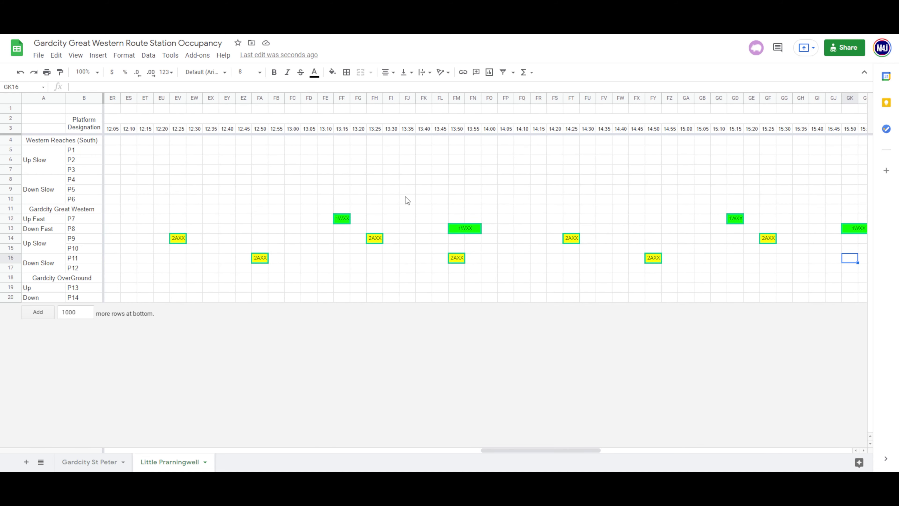
text(2AXX)
Paste the copied 2AXX block into the P11 row at 16:50, cell GW16
key(Right)
key(Right)
key(Right)
key(Right)
key(Right)
key(Right)
key(Right)
key(Right)
key(Right)
key(Right)
key(Right)
key(Right)
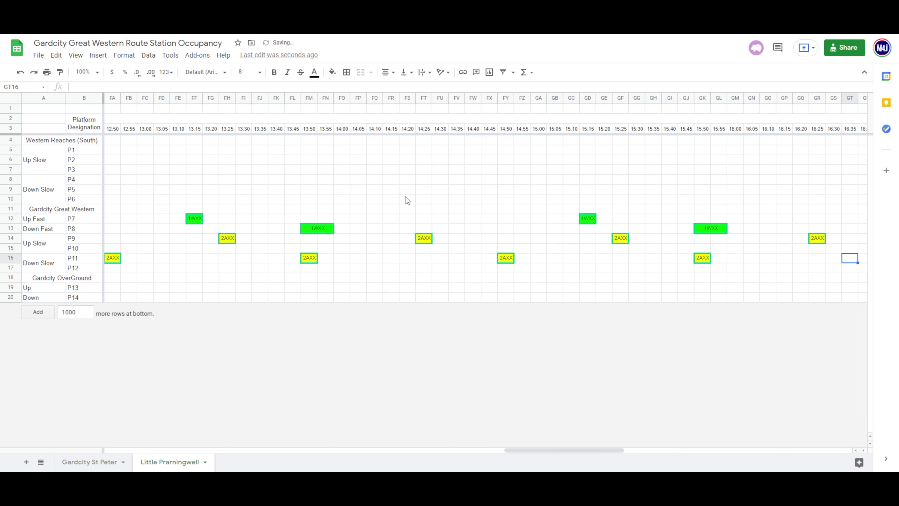
key(Right)
key(Right)
key(Right)
key(Right)
key(Right)
key(Right)
key(Right)
key(Right)
key(Right)
key(Right)
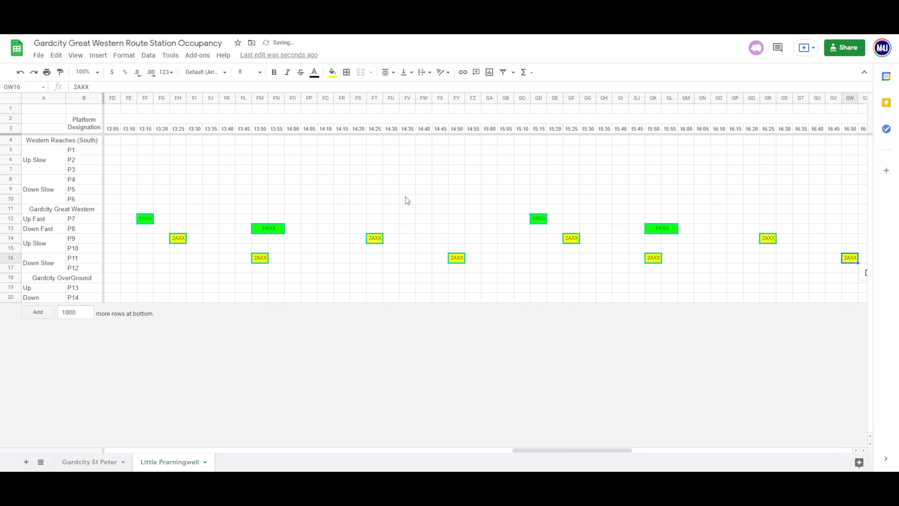
Paste the copied 2AXX block into the P11 row at 17:50, cell HI16
key(Right)
key(Right)
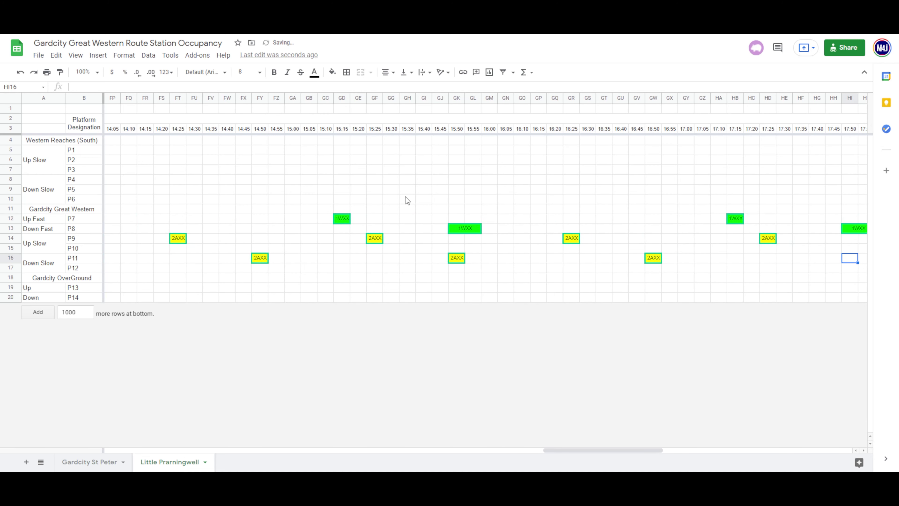
Paste the copied 2AXX block into the P11 row at 18:50, cell HU16
key(Right)
key(Right)
key(Right)
key(Right)
key(Right)
key(Right)
key(Right)
key(Right)
key(Right)
key(Right)
key(Right)
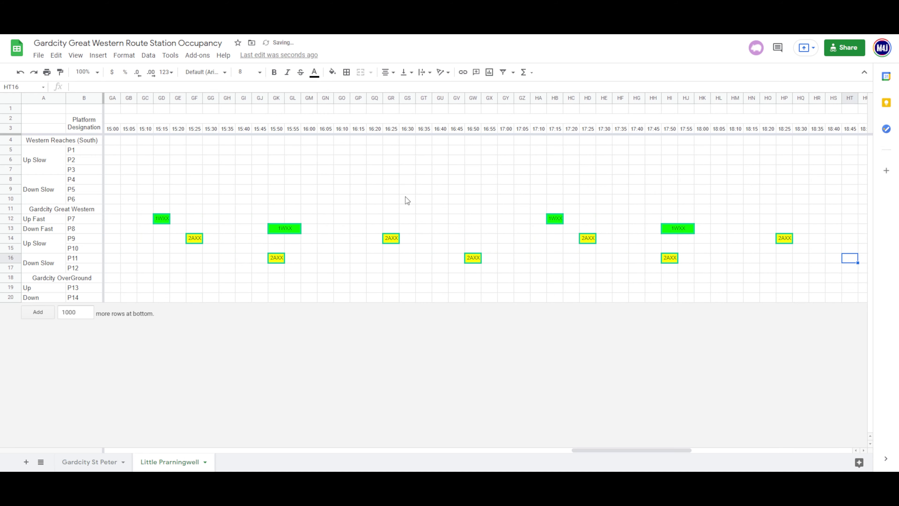
key(Right)
Paste the copied 2AXX block into the P11 row at 19:50, cell IG16
key(Right)
key(Right)
key(Right)
key(Right)
key(Right)
key(Right)
key(Right)
key(Right)
key(Right)
key(Right)
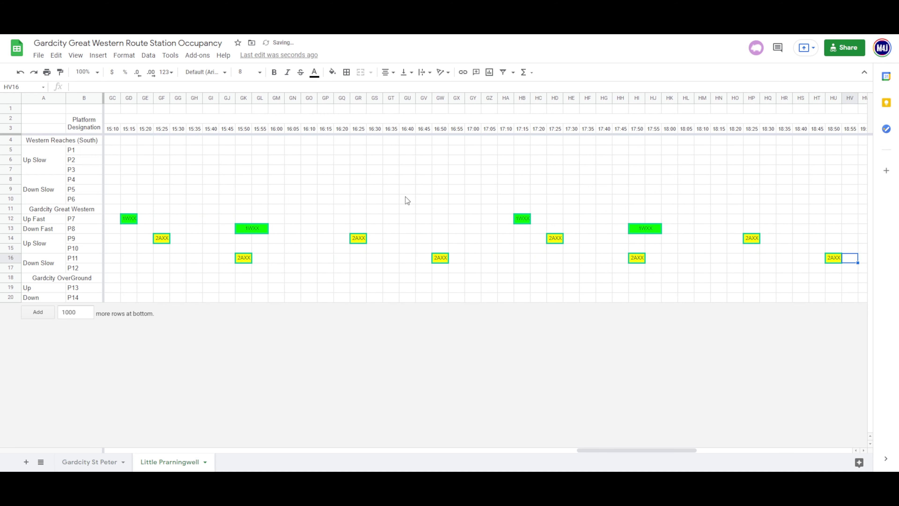
key(Right)
key(Right)
key(Right)
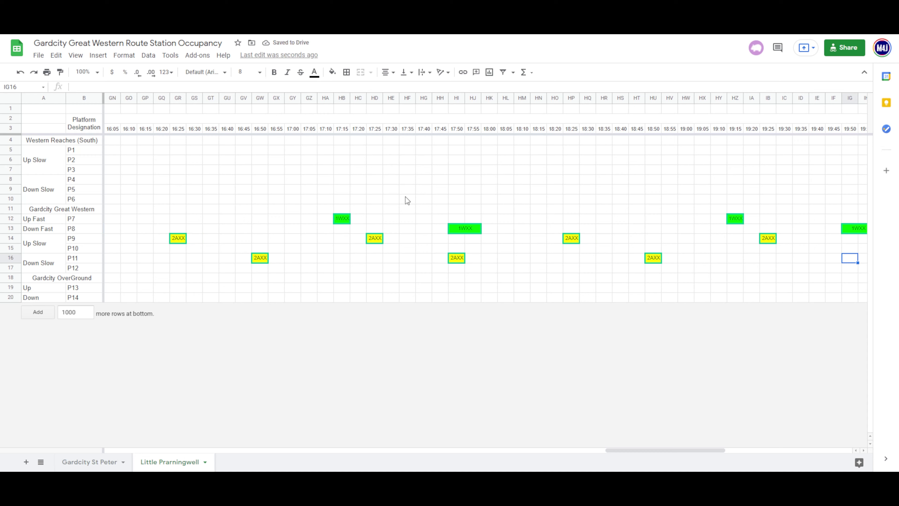
Paste the copied 2AXX block into the P11 row at 20:50, cell IS16
key(Right)
key(Right)
key(Right)
key(Right)
key(Right)
key(Right)
key(Right)
key(Right)
key(Right)
key(Right)
key(Right)
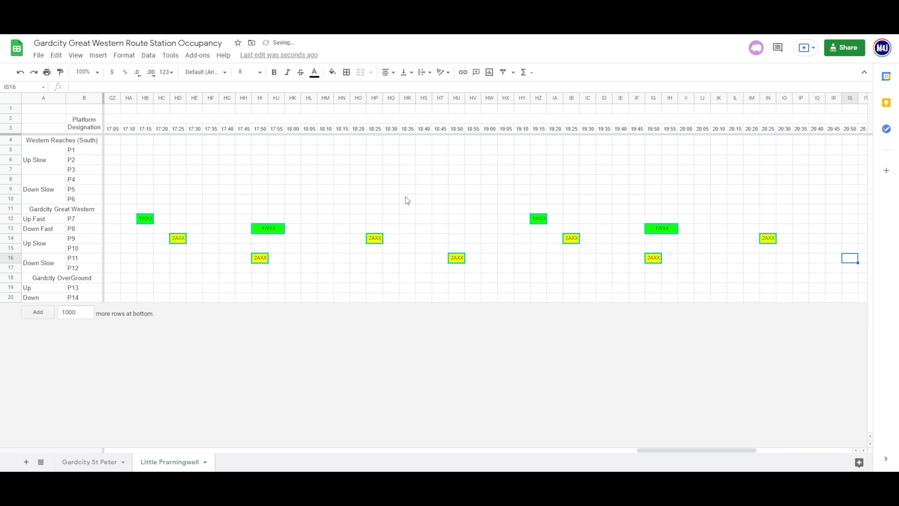
Paste the copied 2AXX block into the P11 row at 21:50, cell JE16
key(Right)
key(Right)
key(Right)
key(Right)
key(Right)
key(Right)
key(Right)
key(Right)
key(Right)
key(Right)
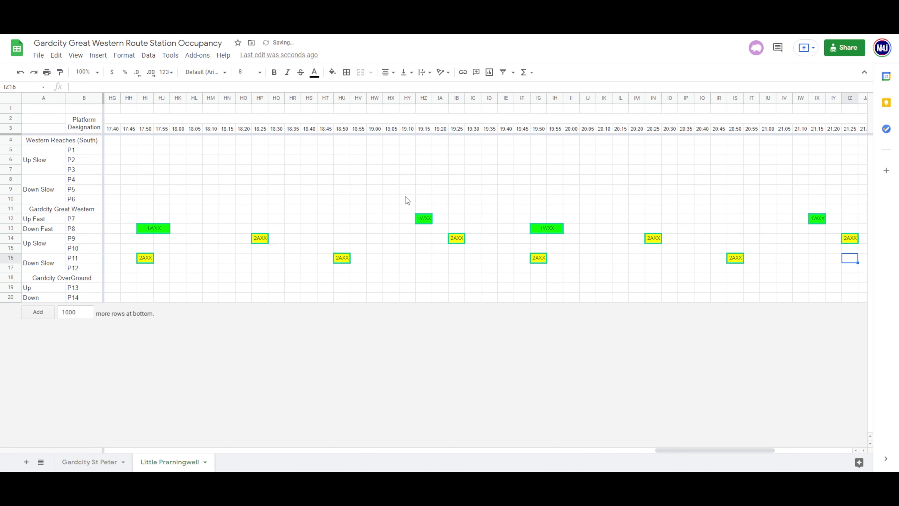
key(Right)
key(Right)
key(Right)
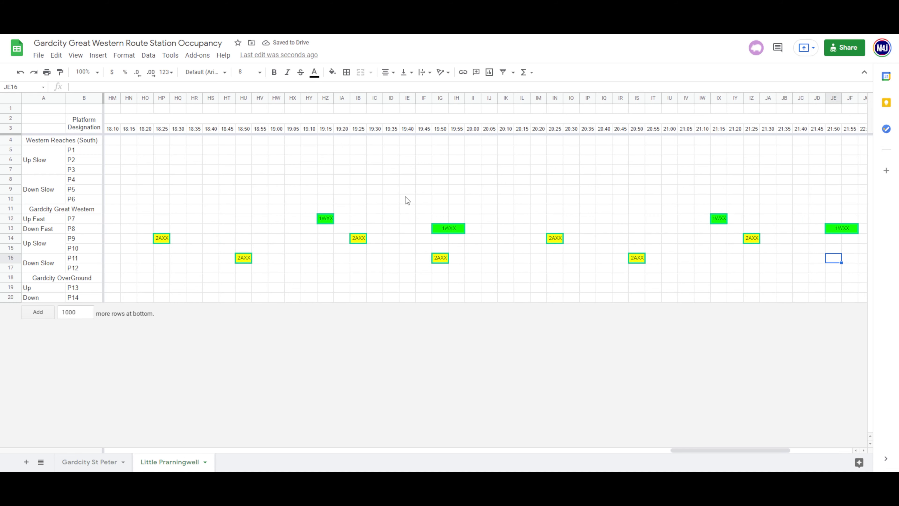
Paste the copied 2AXX block into the P11 row at 22:50, cell JQ16
key(Right)
key(Right)
key(Right)
key(Right)
key(Right)
key(Right)
key(Right)
key(Right)
key(Right)
key(Right)
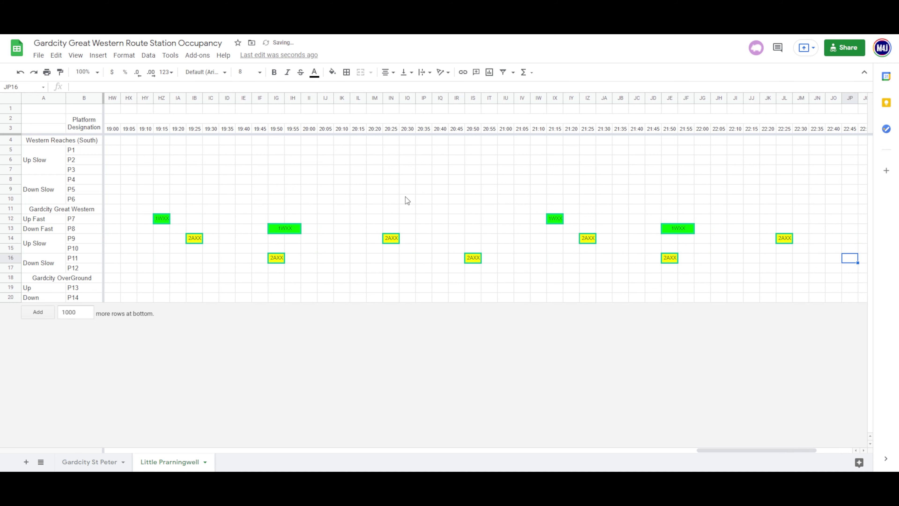
key(Right)
Review the hourly 2AXX calls along the P11 row from the end of the day back to 12:30
key(Right)
key(Right)
key(Right)
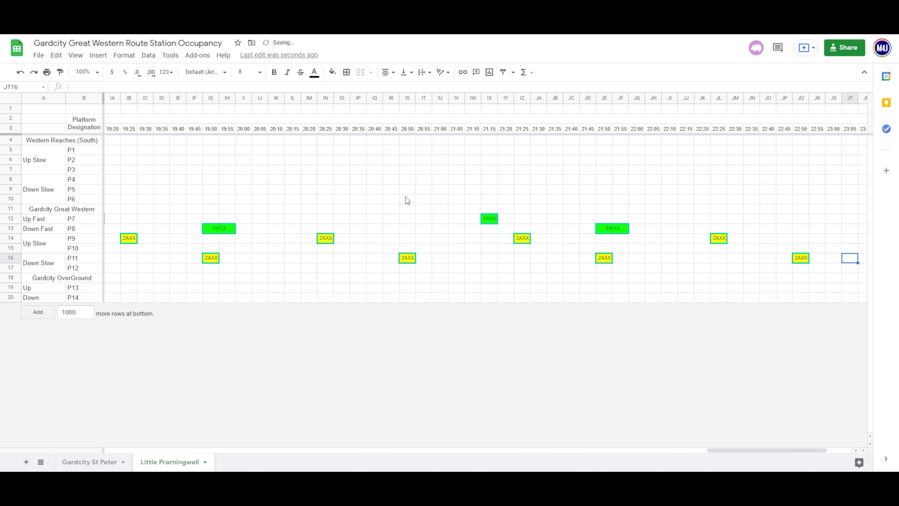
scroll(405, 197, right, 5)
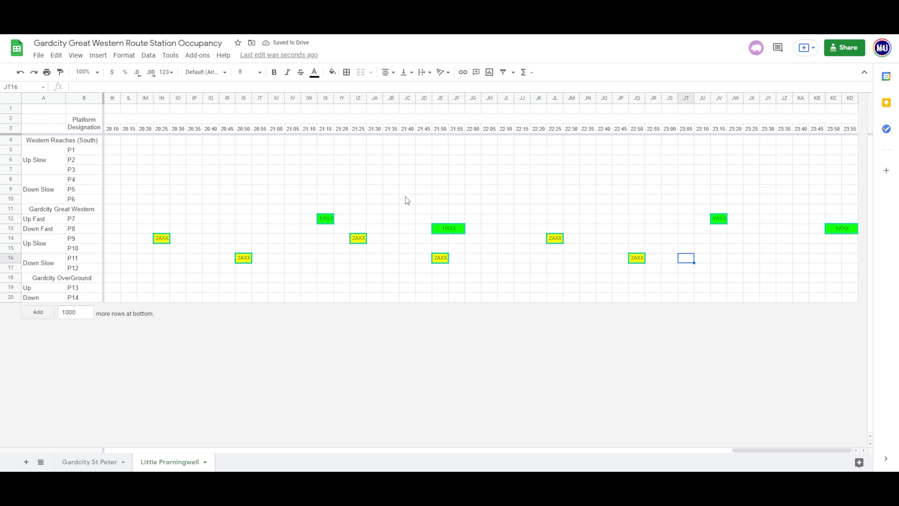
key(Left)
key(Left)
key(Left)
key(Left)
key(Left)
key(Left)
key(Left)
key(Left)
key(Left)
key(Left)
key(Left)
key(Left)
key(Left)
key(Left)
key(Left)
key(Left)
key(Left)
key(Left)
key(Left)
key(Left)
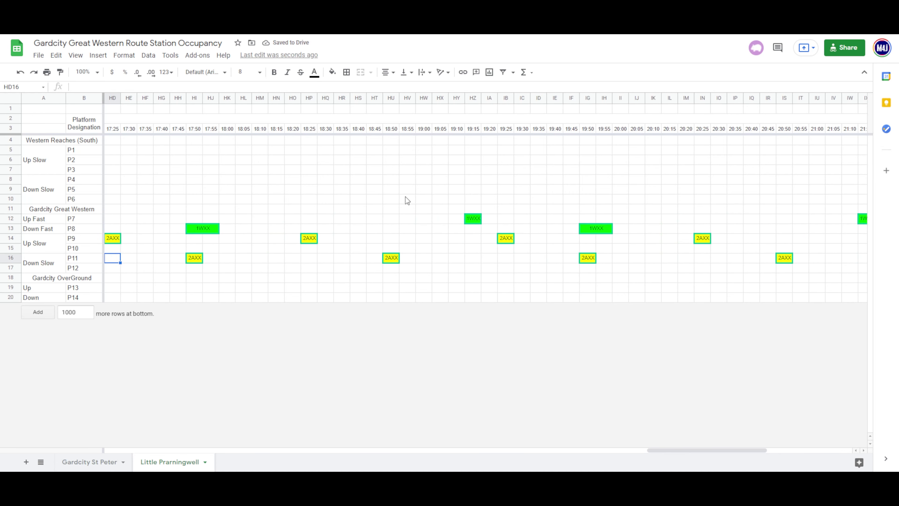
key(Left)
key(Left)
key(Left)
key(Left)
key(Left)
key(Left)
key(Left)
key(Left)
key(Left)
key(Left)
key(Left)
key(Left)
key(Left)
key(Left)
key(Left)
key(Left)
key(Left)
key(Left)
key(Left)
key(Left)
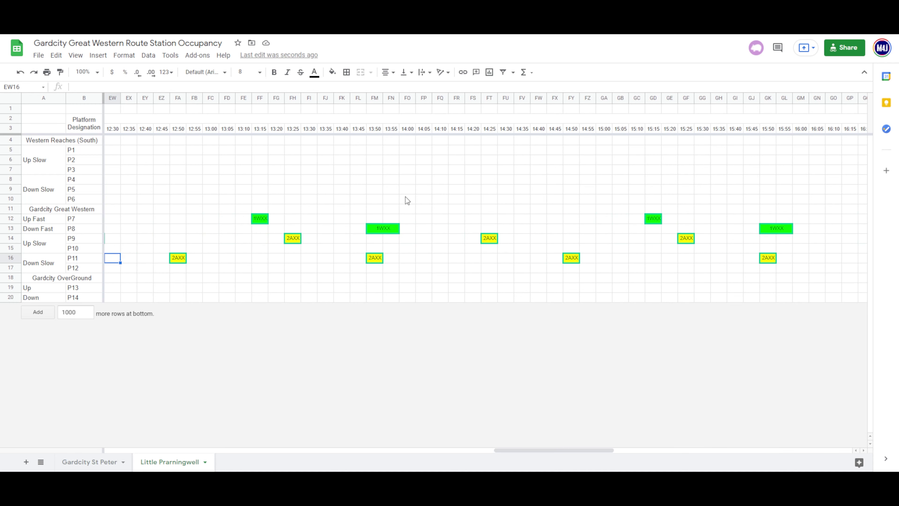
key(Right)
key(Right)
key(Right)
key(Right)
key(Right)
key(Right)
key(Right)
key(Right)
key(Right)
key(Right)
key(Right)
key(Right)
key(Right)
key(Right)
key(Right)
key(Right)
key(Right)
key(Right)
key(Right)
key(Right)
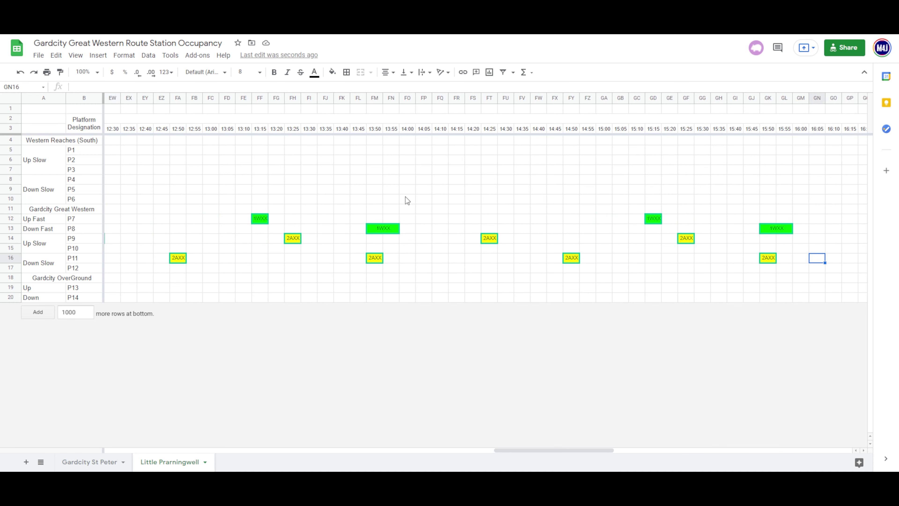
key(Right)
key(Right)
key(Right)
key(Right)
key(Right)
key(Right)
key(Right)
key(Right)
key(Right)
key(Right)
key(Right)
key(Left)
key(Left)
key(Left)
key(Left)
key(Left)
key(Left)
key(Left)
key(Left)
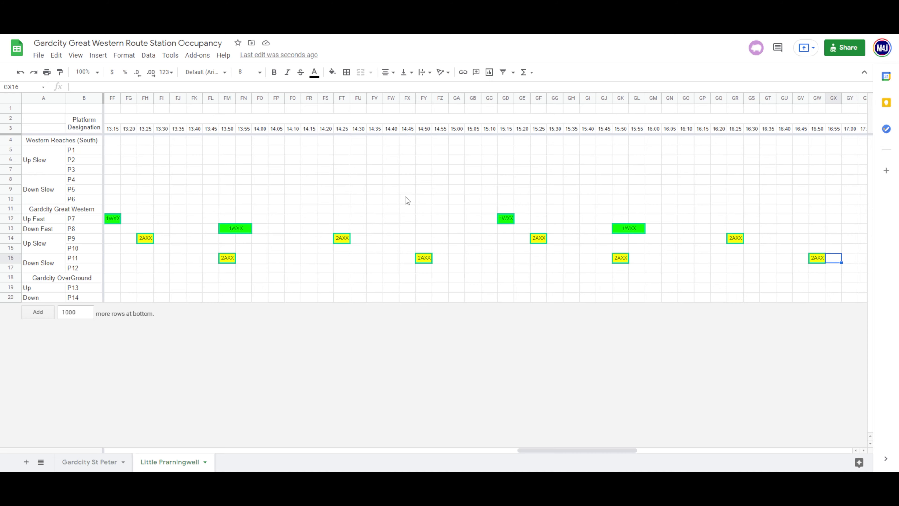
Review the hourly 2AXX calls along the P11 row from 16:50 back to the early morning at 06:20
key(Left)
key(Left)
key(Left)
key(Left)
key(Left)
key(Left)
key(Left)
key(Left)
key(Left)
key(Left)
key(Left)
key(Left)
key(Left)
key(Left)
key(Left)
key(Left)
key(Left)
key(Left)
key(Left)
key(Left)
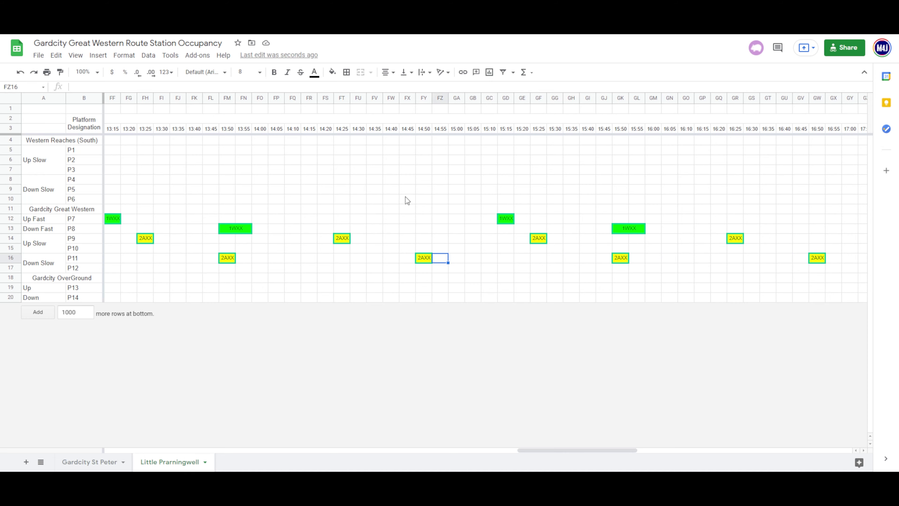
key(Left)
key(Left)
key(Left)
key(Left)
key(Left)
key(Left)
key(Left)
key(Left)
key(Left)
key(Left)
key(Left)
key(Left)
key(Left)
key(Left)
key(Left)
key(Left)
key(Left)
key(Left)
key(Left)
key(Left)
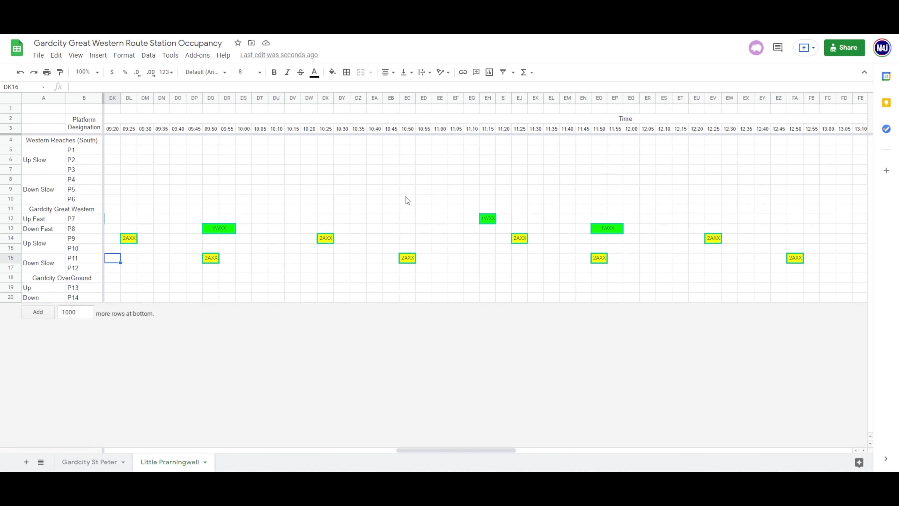
key(Left)
key(Left)
key(Left)
key(Left)
key(Left)
key(Left)
key(Left)
key(Left)
key(Left)
key(Left)
key(Left)
key(Left)
key(Left)
key(Left)
key(Left)
key(Left)
key(Left)
key(Left)
key(Left)
key(Left)
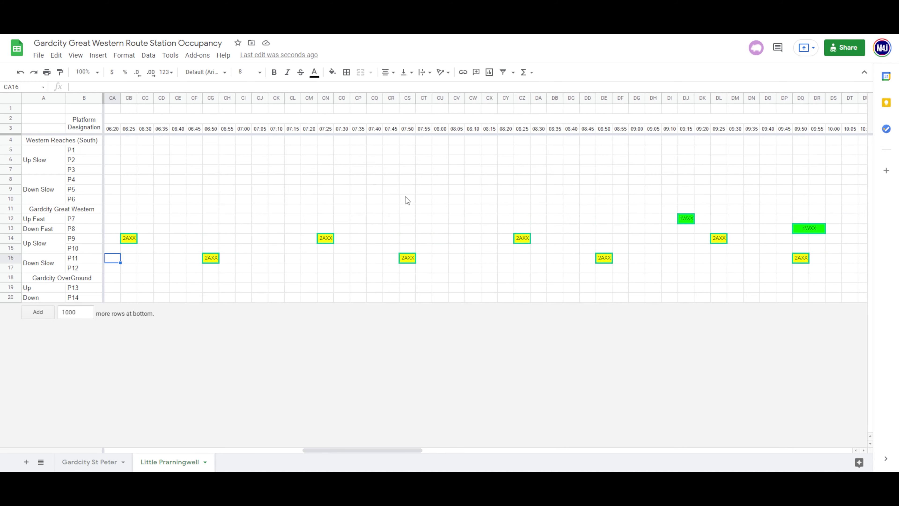
Examine the early-morning 2AXX calls along the P11 row, working forward from the start of service
key(Right)
key(Right)
key(Right)
key(Right)
key(Right)
key(Right)
key(Right)
key(Right)
key(Right)
key(Right)
key(Right)
key(Right)
key(Right)
key(Right)
key(Right)
key(Right)
key(Right)
key(Right)
key(Right)
key(Right)
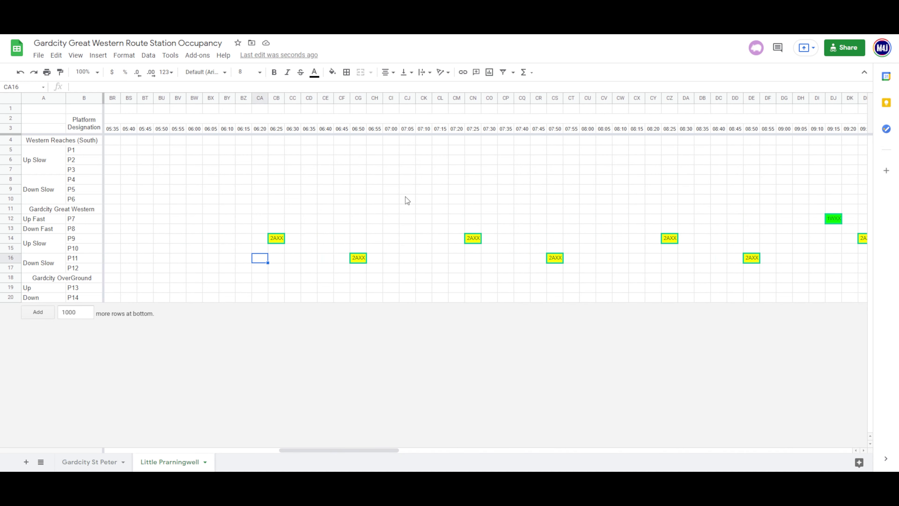
key(Right)
key(Right)
key(Right)
key(Right)
key(Right)
key(Right)
key(Right)
key(Right)
key(Right)
key(Right)
key(Right)
key(Right)
key(Right)
key(Right)
key(Right)
key(Right)
key(Right)
key(Right)
key(Right)
key(Right)
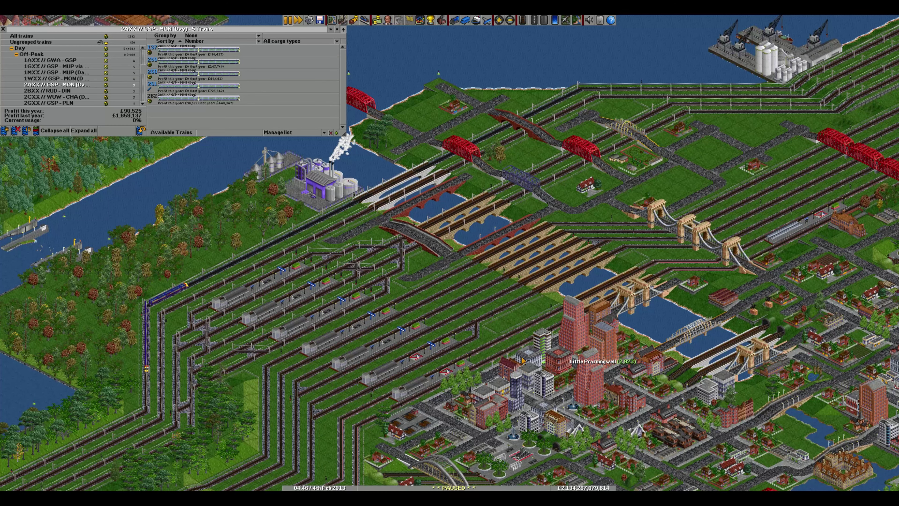
Switch to the OpenTTD map and examine the tracks and bridges beside Little Prarningwell's station
key(Right)
key(Up)
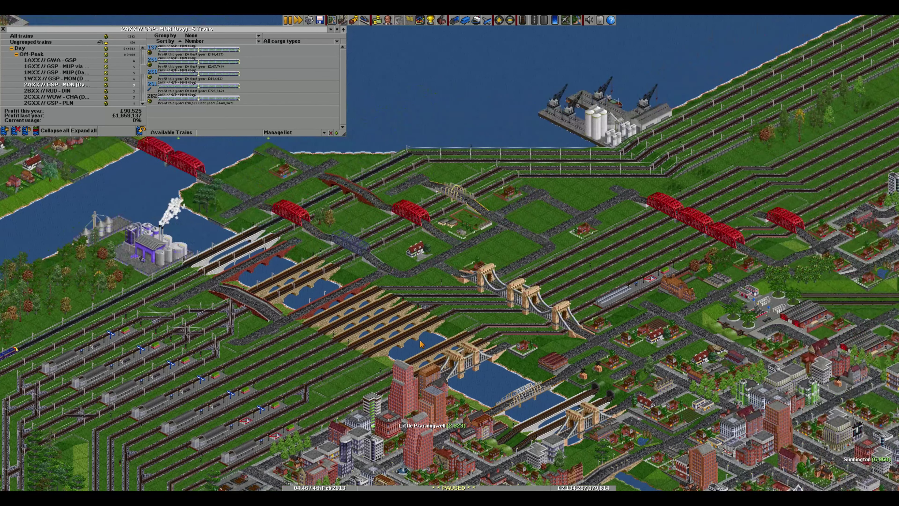